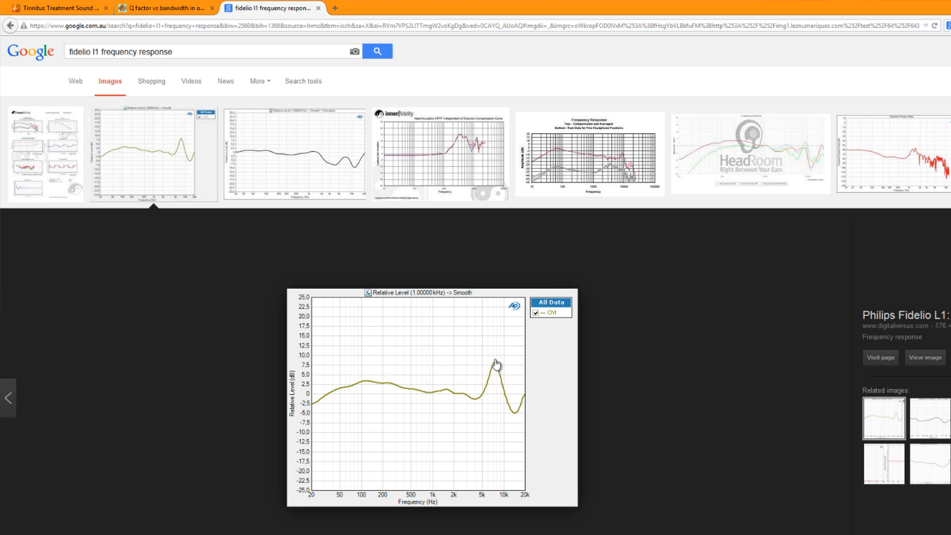
Step: Examine the Fidelio L1 frequency response graph and the online Q factor versus bandwidth calculator
left_click(70, 184)
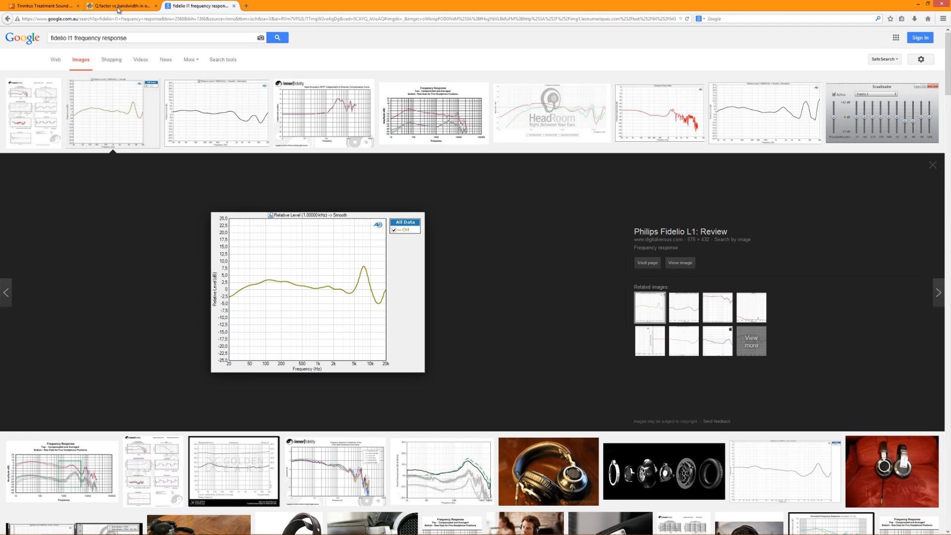
left_click(117, 7)
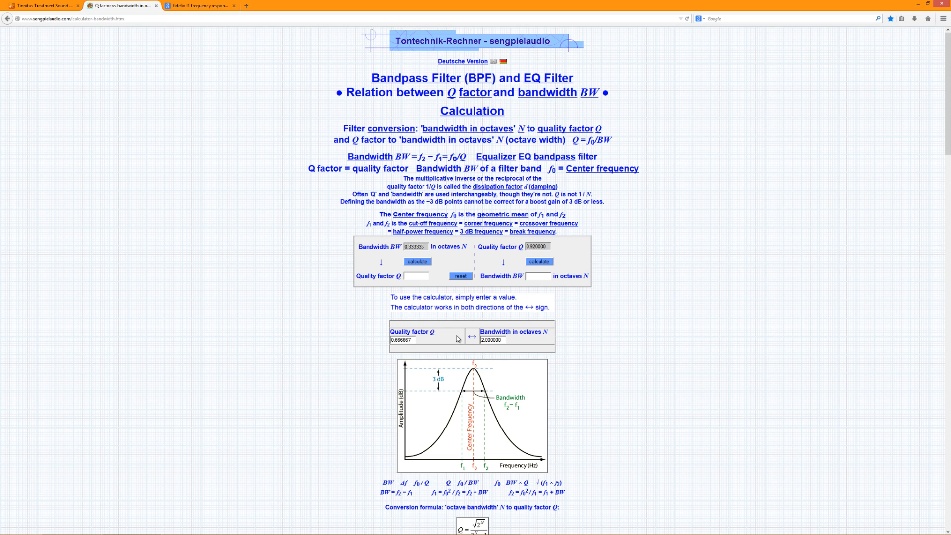
Step: Play AudioNotch's pure tone, sweep it with slowly increasing frequency, and stop playback
left_click(45, 6)
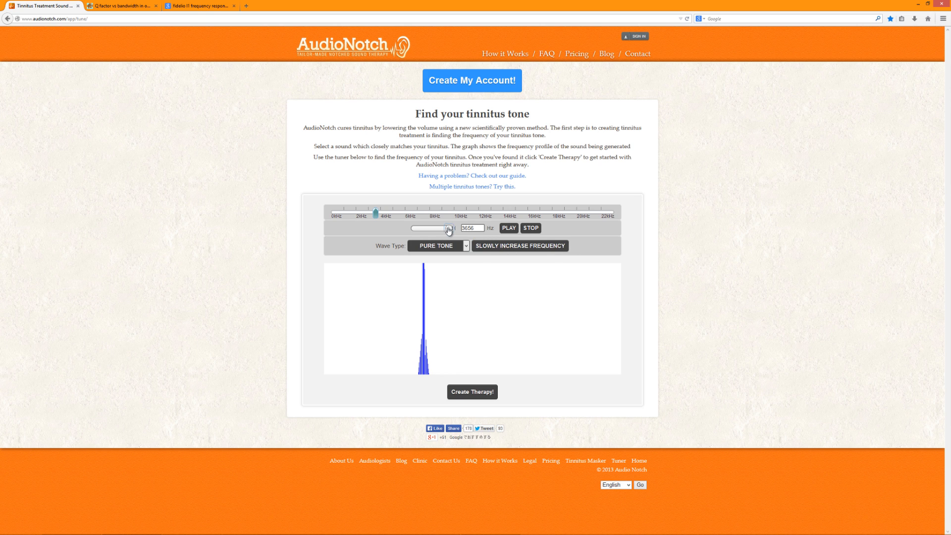
left_click(509, 229)
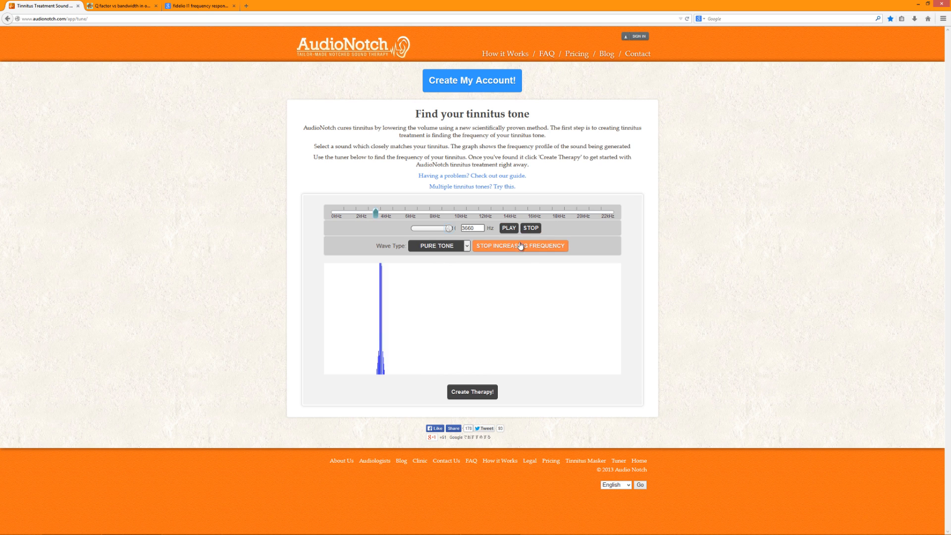
left_click(520, 246)
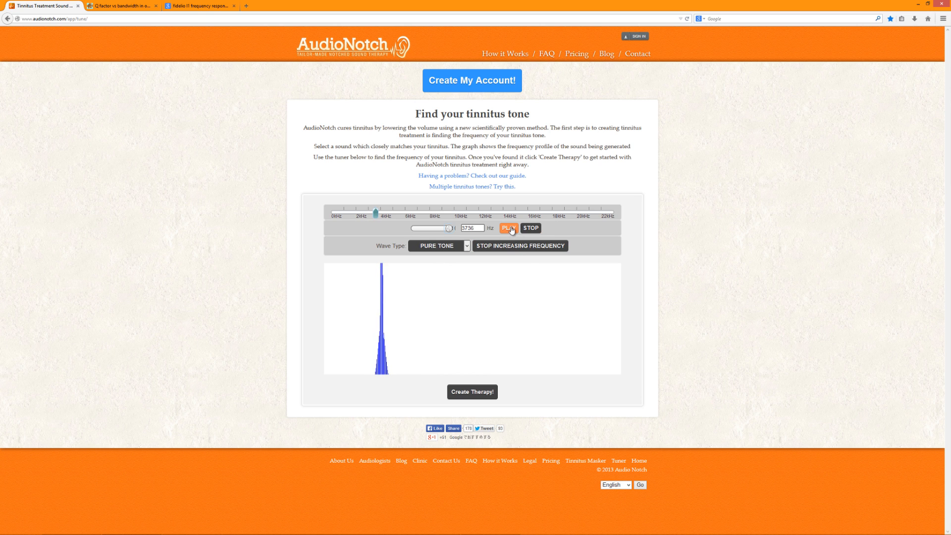
left_click(530, 230)
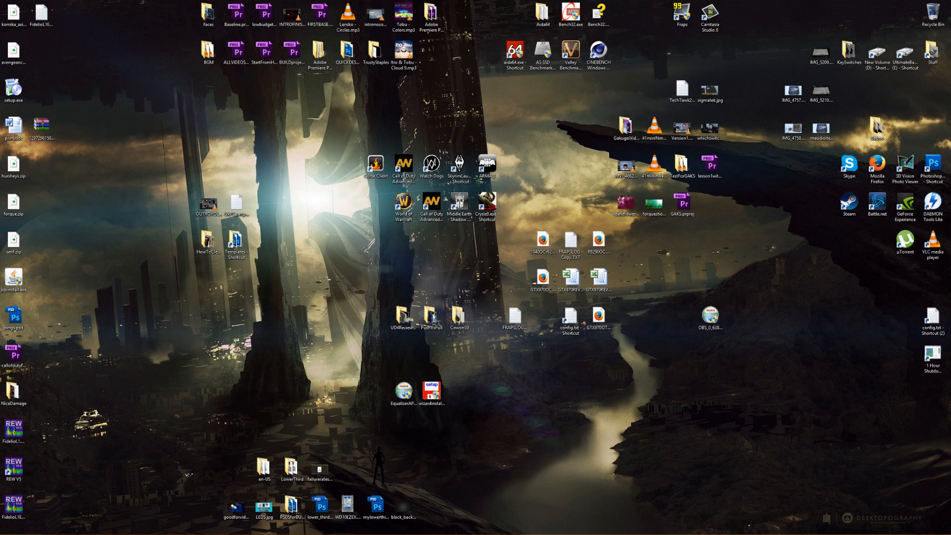
Step: Search for the installed "configurator", launch it to review the playback devices, and cancel without changing anything
left_click(18, 531)
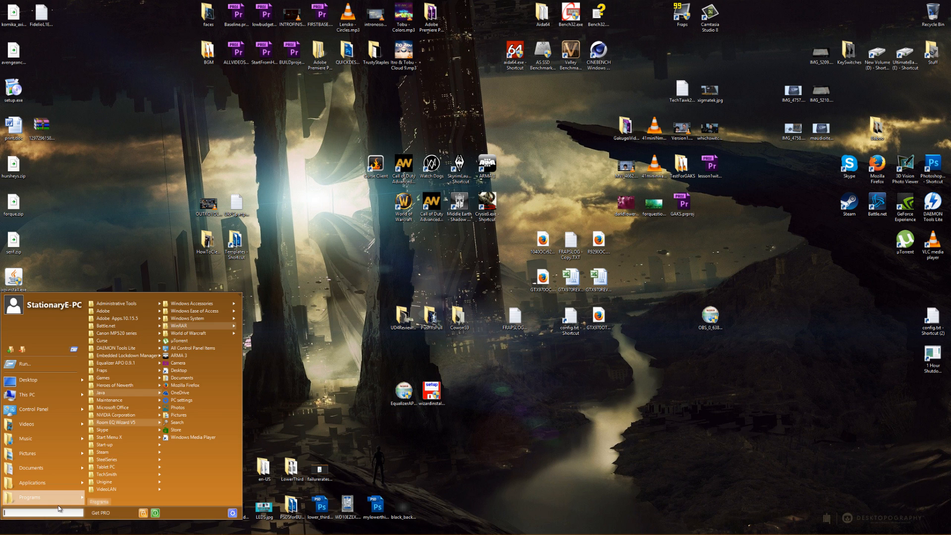
type("configut")
key("BackSpace")
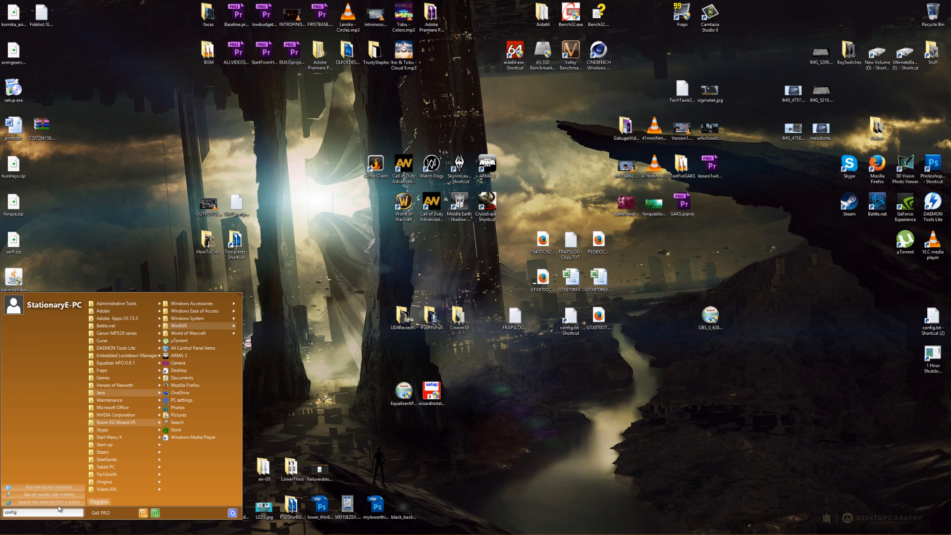
type("rator")
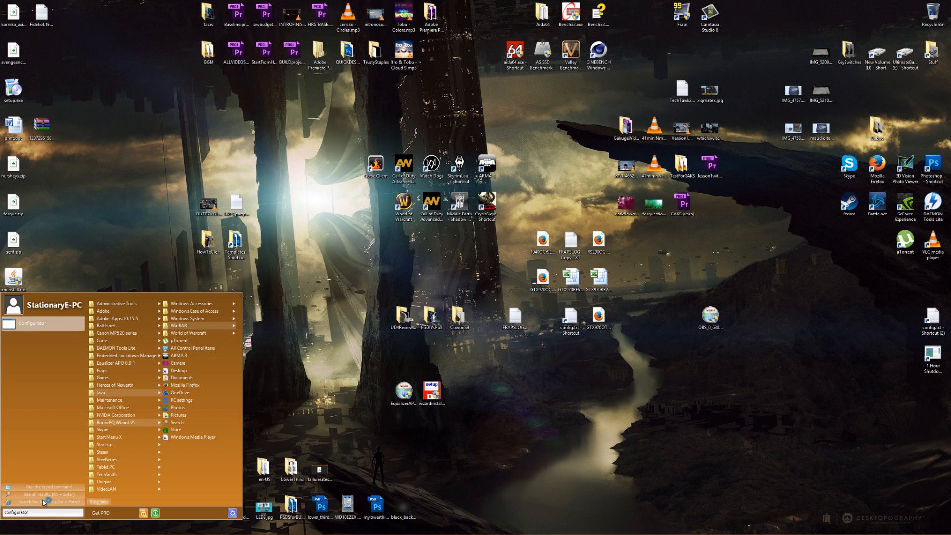
key("Return")
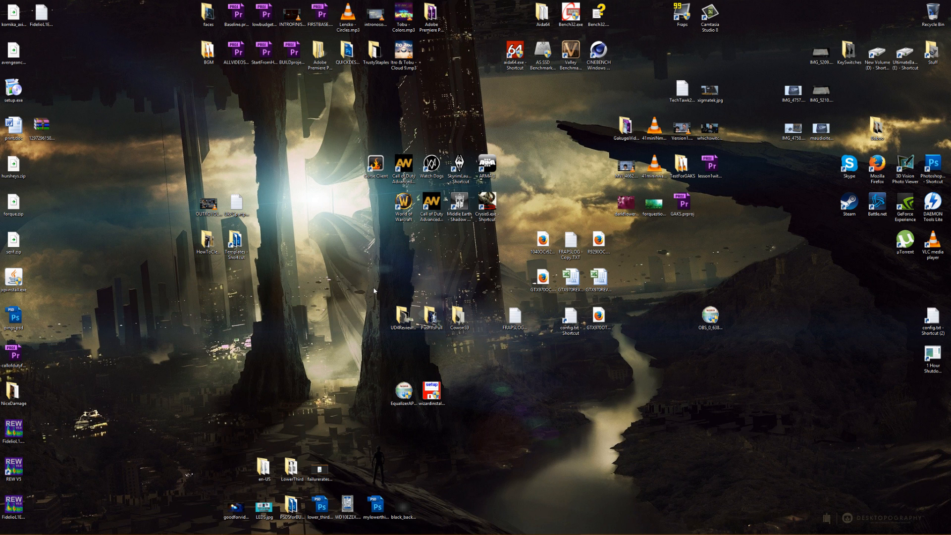
left_click(2, 532)
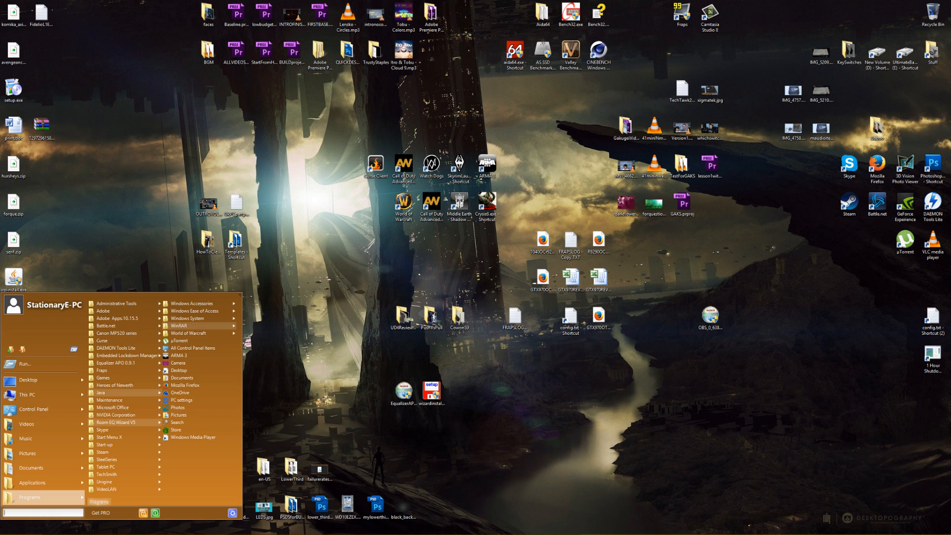
mouse_move(371, 534)
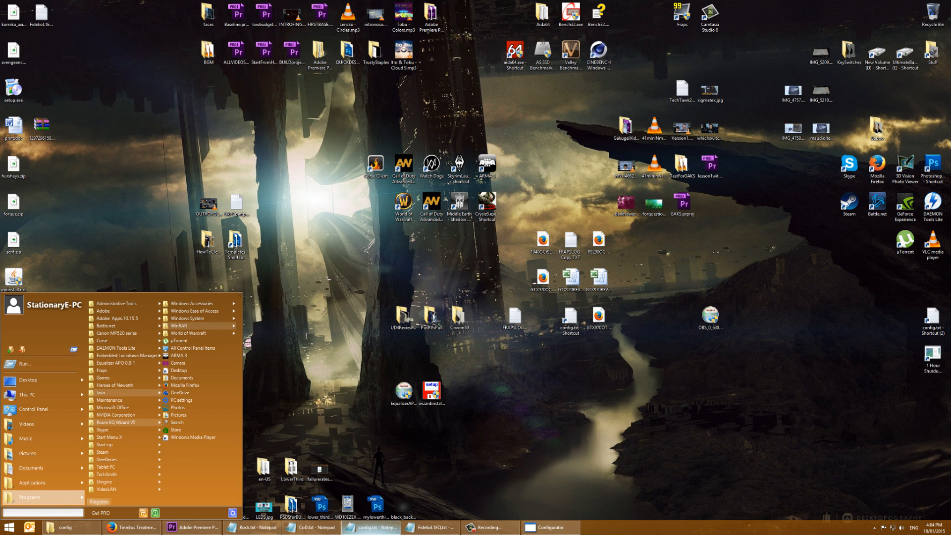
left_click(550, 527)
left_click_drag(460, 207, 435, 163)
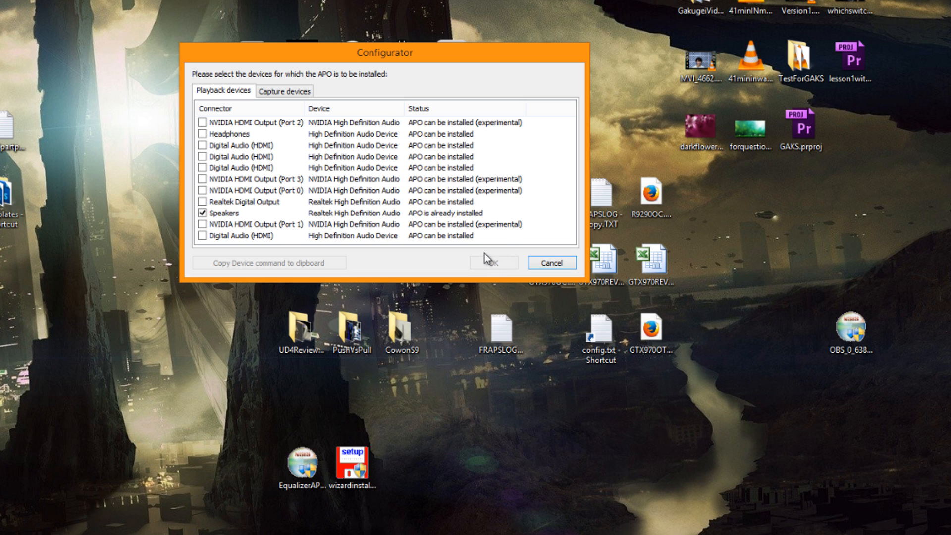
left_click(558, 264)
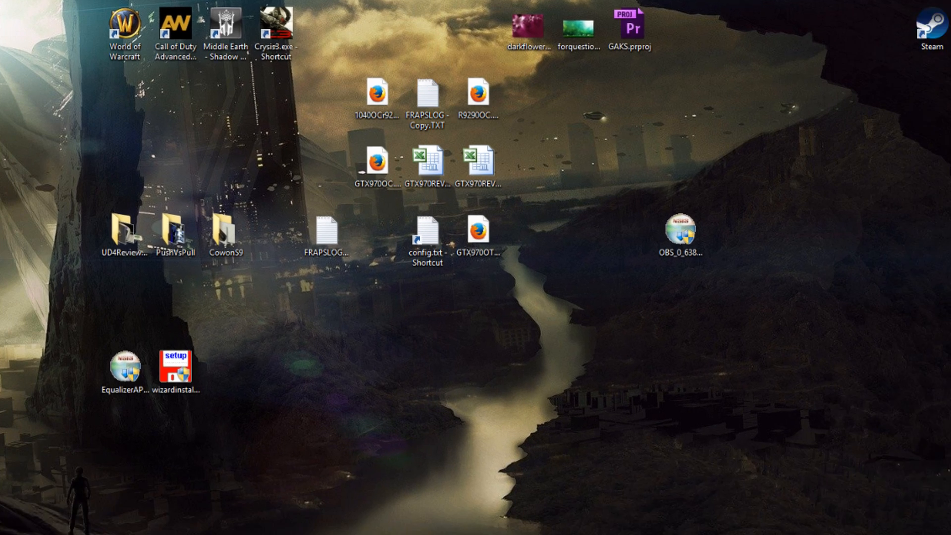
Step: Open the properties of the Speakers device from the Windows playback devices
right_click(860, 527)
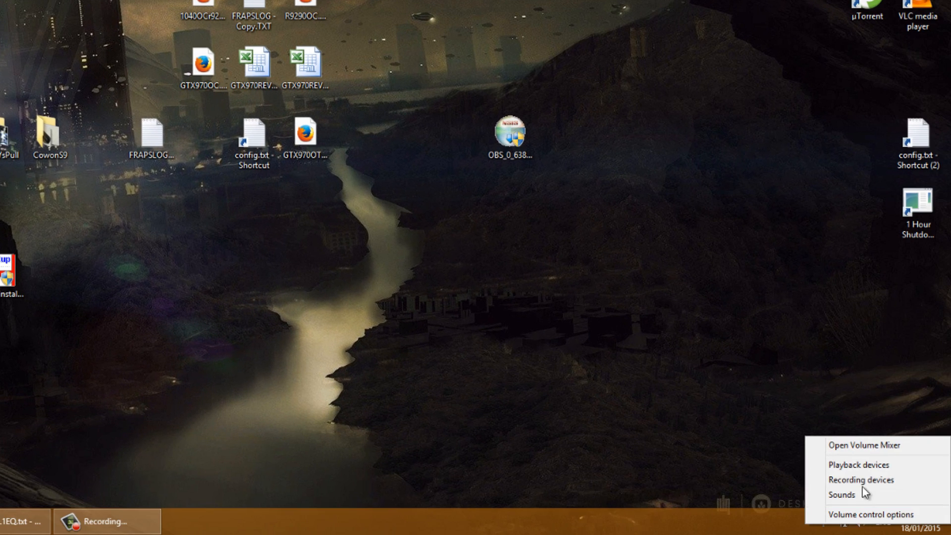
left_click(855, 468)
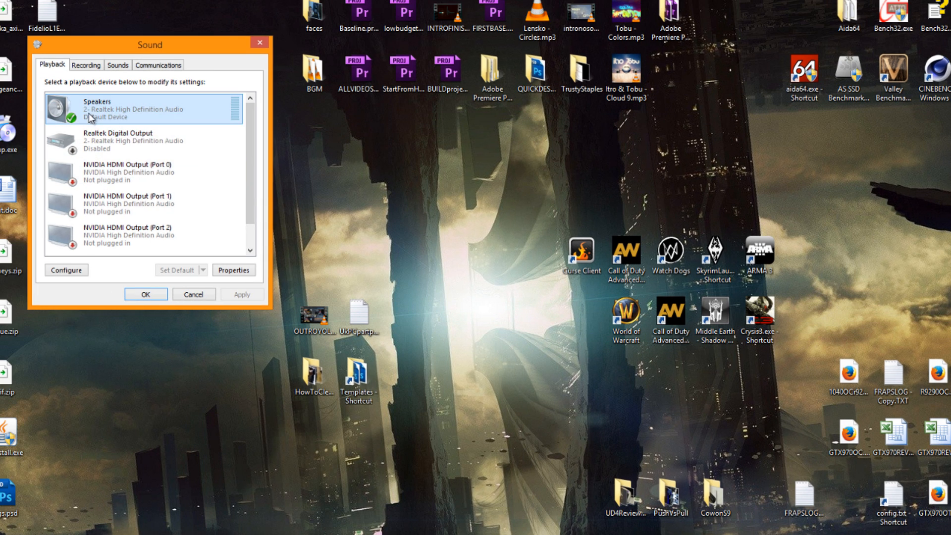
right_click(89, 116)
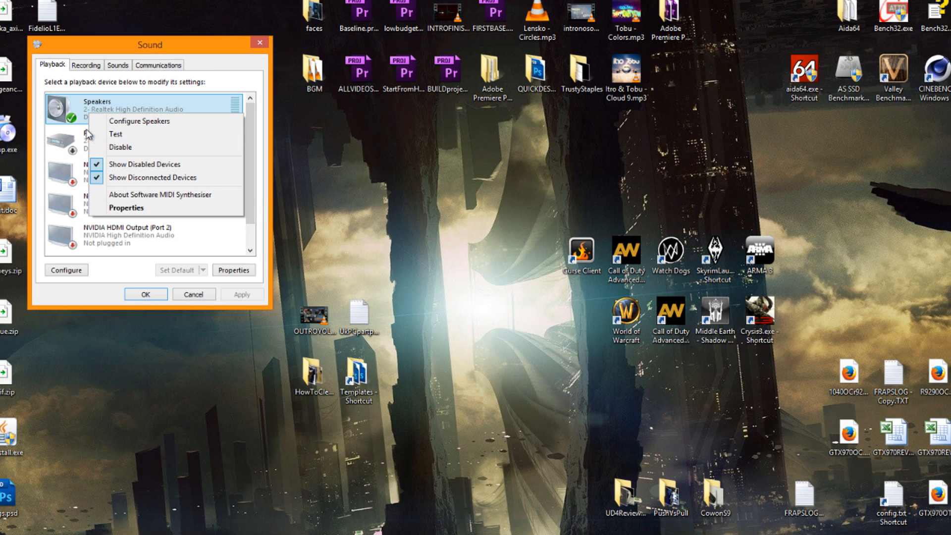
left_click(73, 114)
right_click(97, 116)
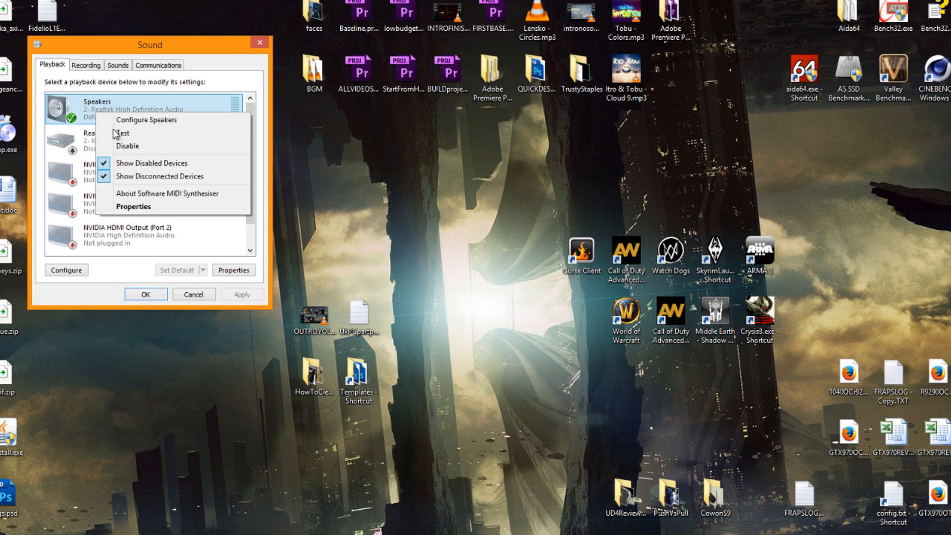
left_click(130, 207)
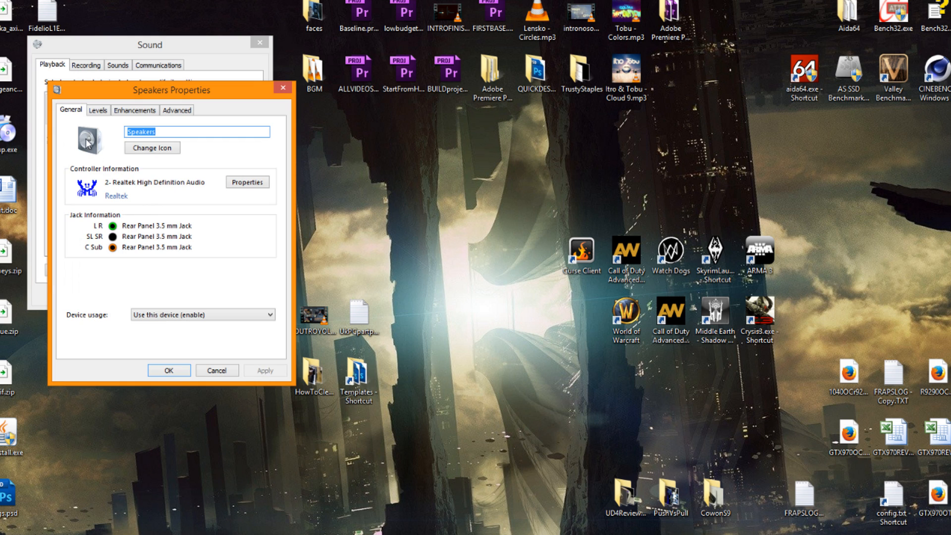
Step: Review the sound enhancements available for the Speakers and close the sound settings
left_click_drag(88, 99, 323, 149)
left_click(360, 168)
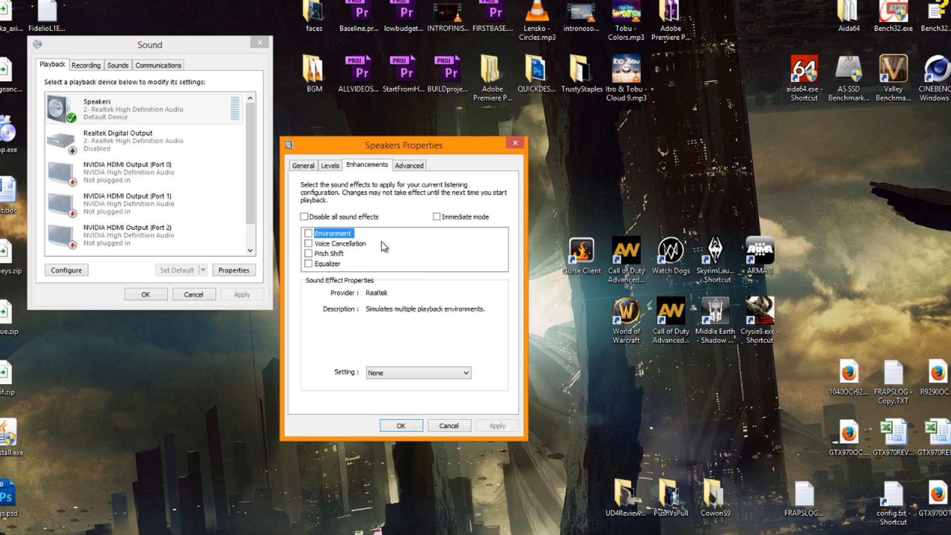
left_click(398, 170)
left_click(375, 168)
left_click(396, 425)
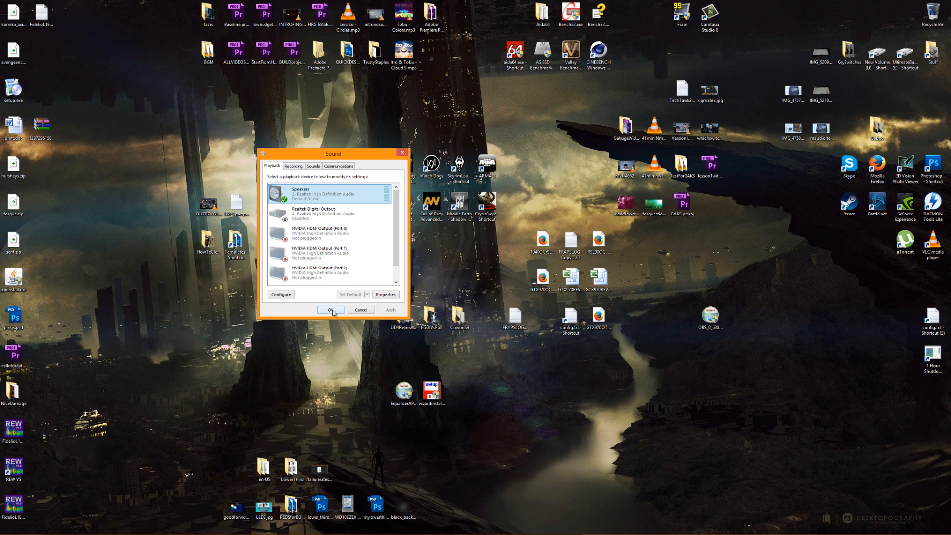
left_click(331, 310)
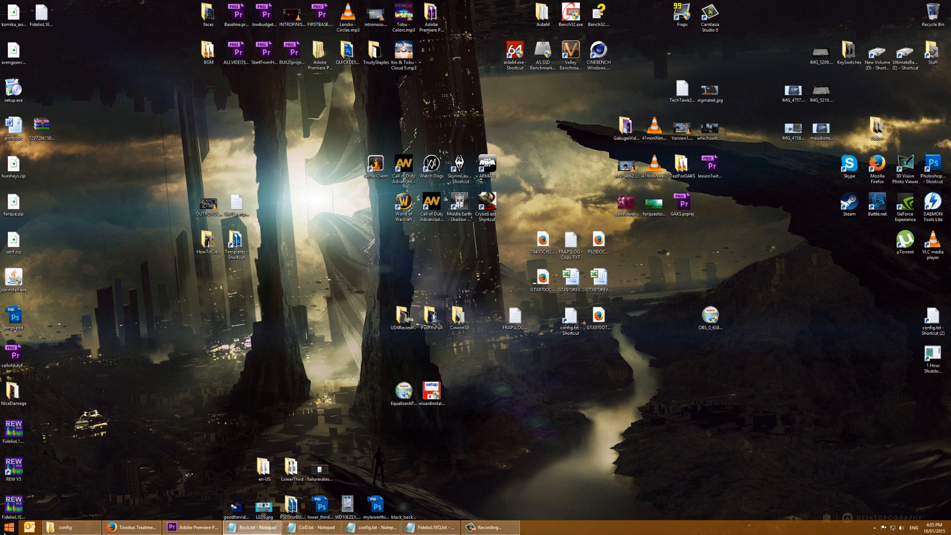
Step: Browse to the config folder in C:\Program Files\EqualizerAPO
left_click(9, 528)
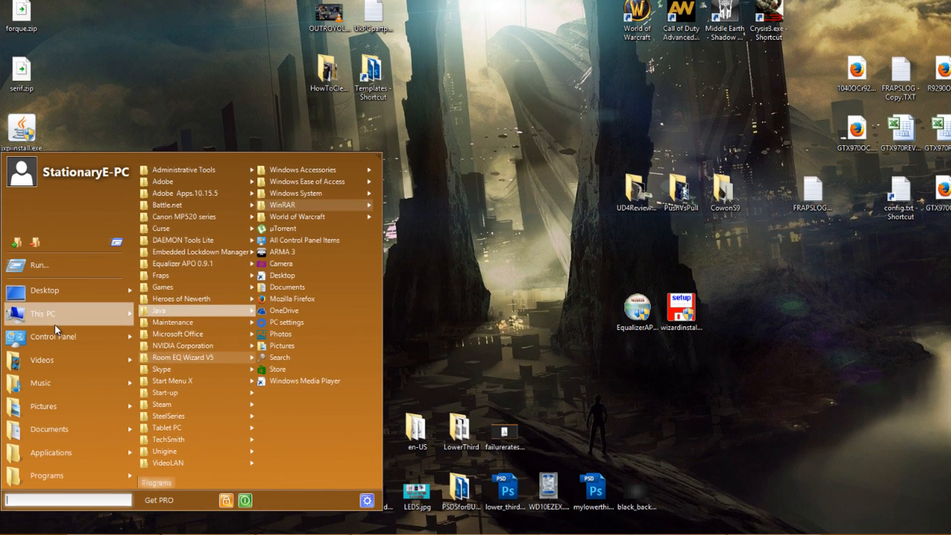
mouse_move(35, 398)
left_click(54, 321)
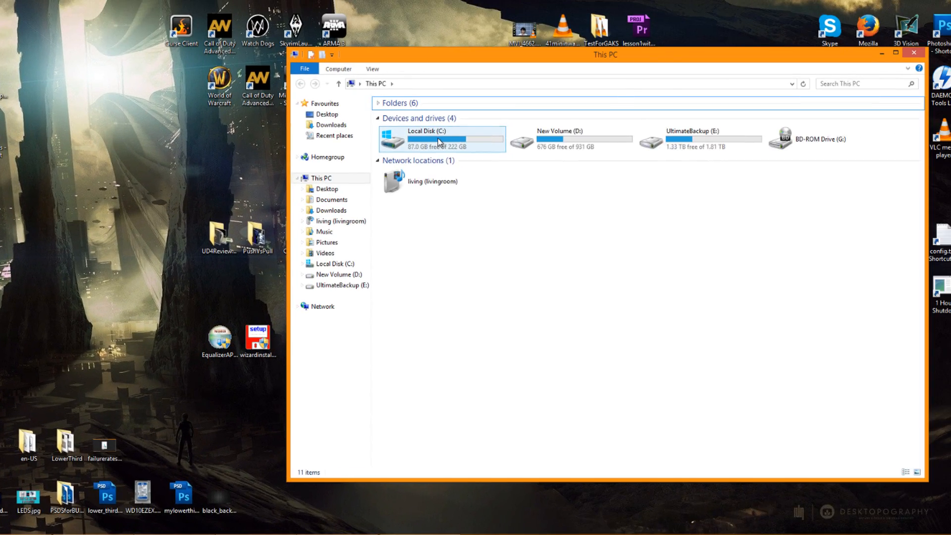
double_click(439, 143)
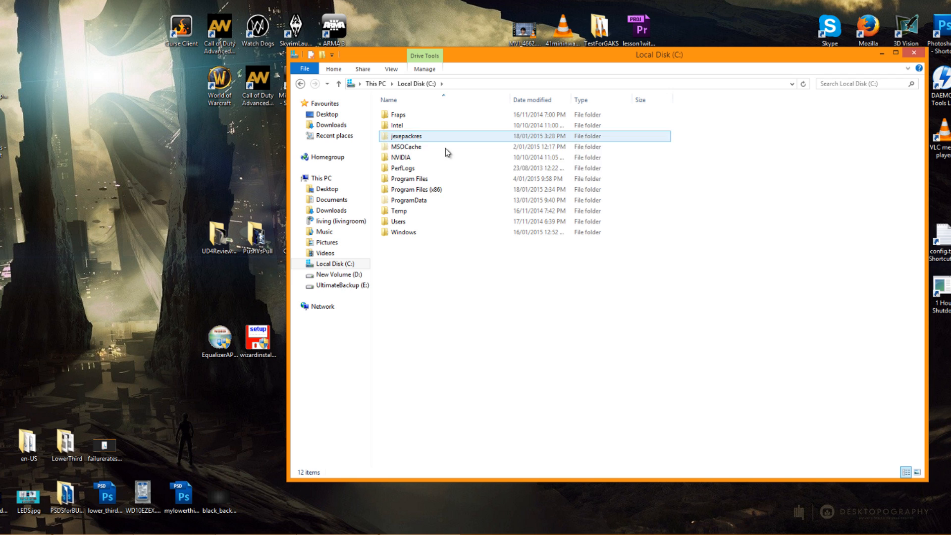
double_click(412, 179)
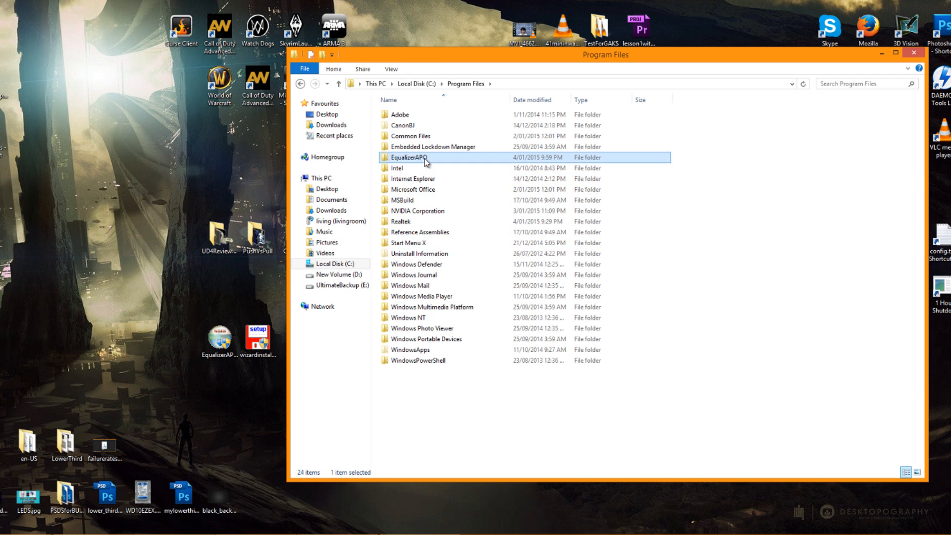
double_click(408, 157)
left_click_drag(457, 61, 224, 74)
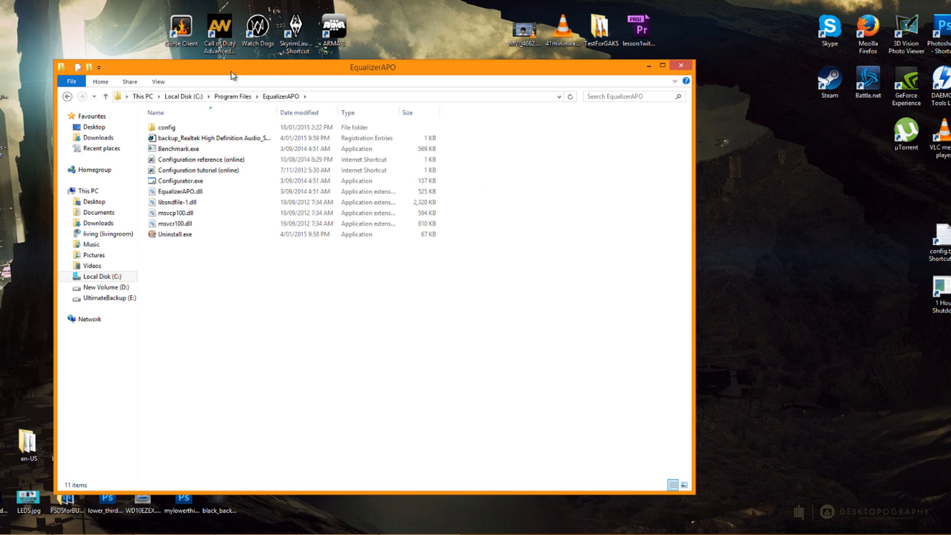
left_click(178, 130)
double_click(178, 130)
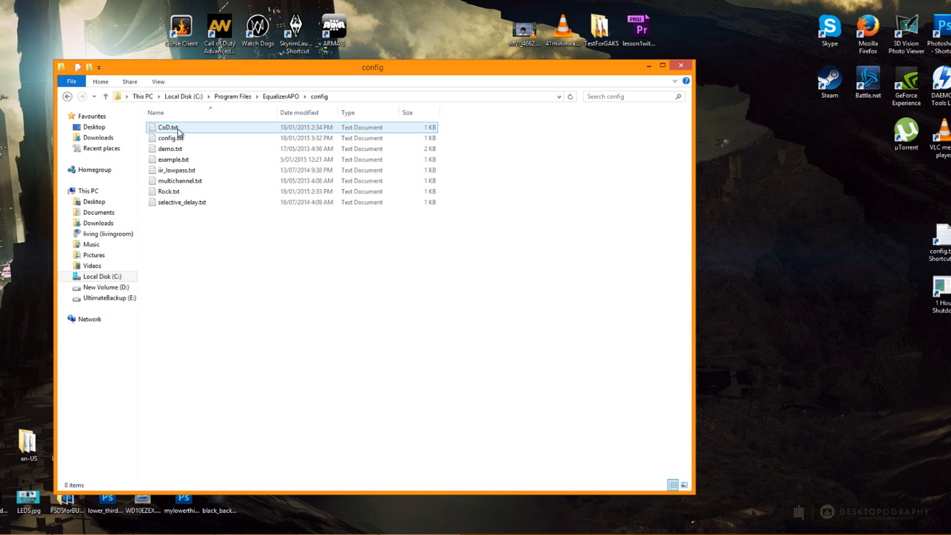
Step: Try to create a desktop shortcut to config.txt
left_click(179, 141)
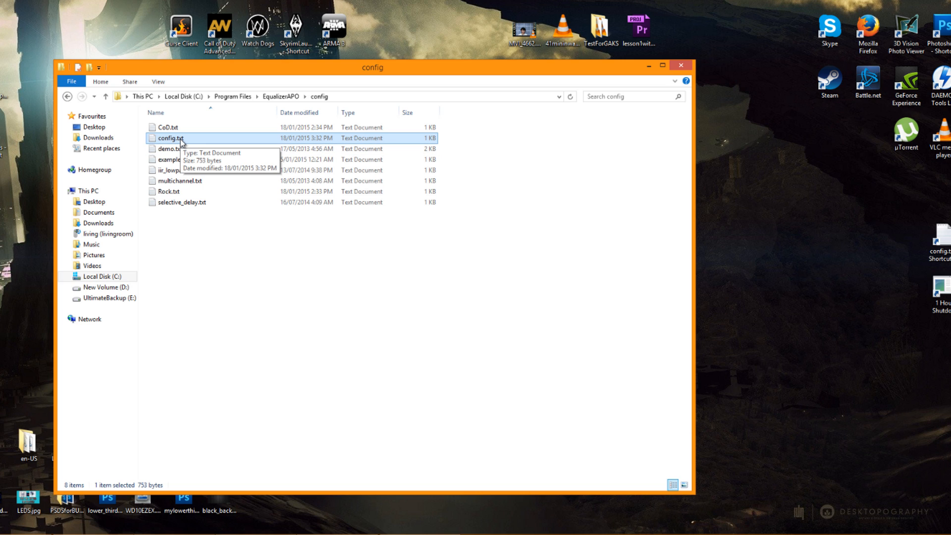
left_click_drag(203, 141, 867, 249)
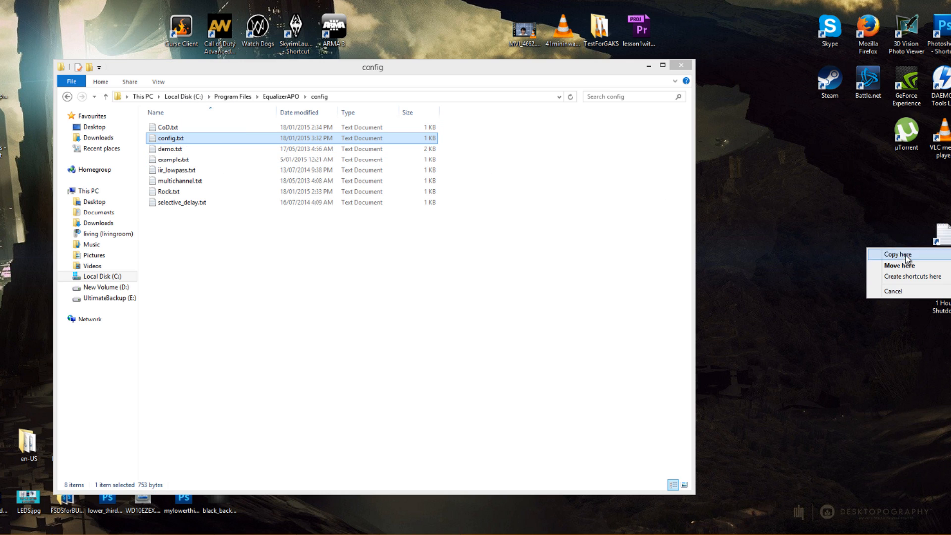
left_click(887, 277)
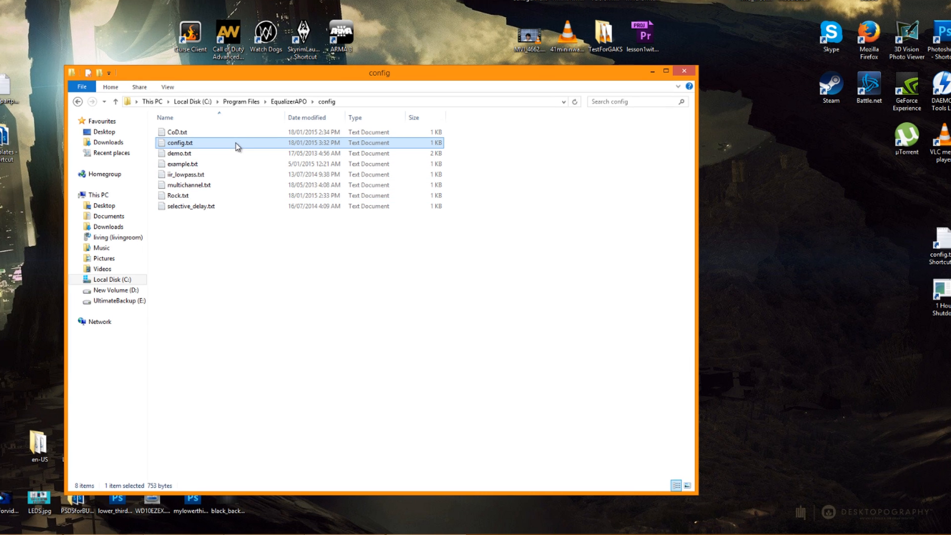
Step: Open config.txt and set its Preamp value to 6 dB
double_click(237, 146)
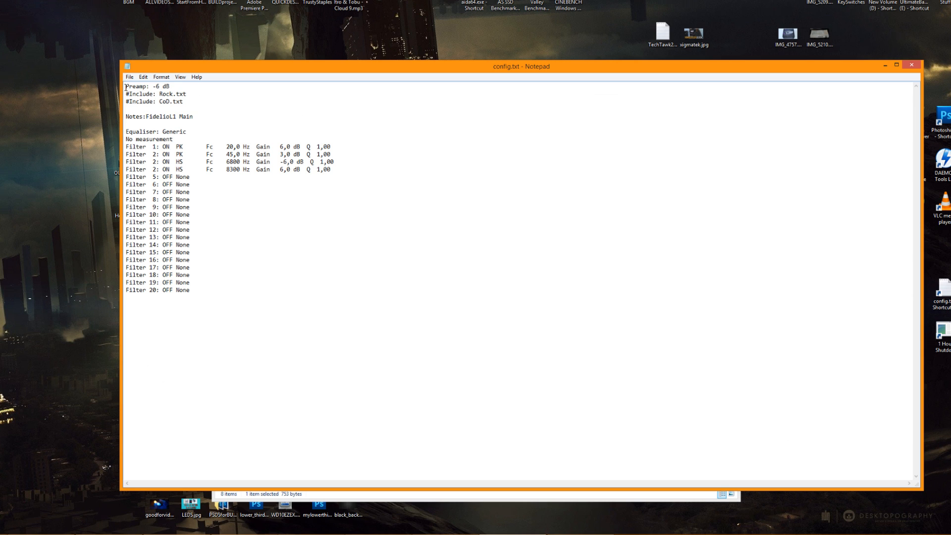
left_click_drag(126, 86, 174, 89)
double_click(158, 86)
key("BackSpace")
key("BackSpace")
type("12")
key("BackSpace")
key("BackSpace")
type("12")
key("BackSpace")
key("BackSpace")
type("-")
type("6")
type("12")
key("BackSpace")
key("BackSpace")
key("BackSpace")
type("6")
key("Right")
key("Right")
key("Right")
key("Right")
key("Right")
key("Right")
key("Right")
key("Right")
key("Right")
key("Right")
Step: Highlight the #Include: CoD.txt line to examine how another configuration file is referenced
left_click_drag(185, 102, 125, 101)
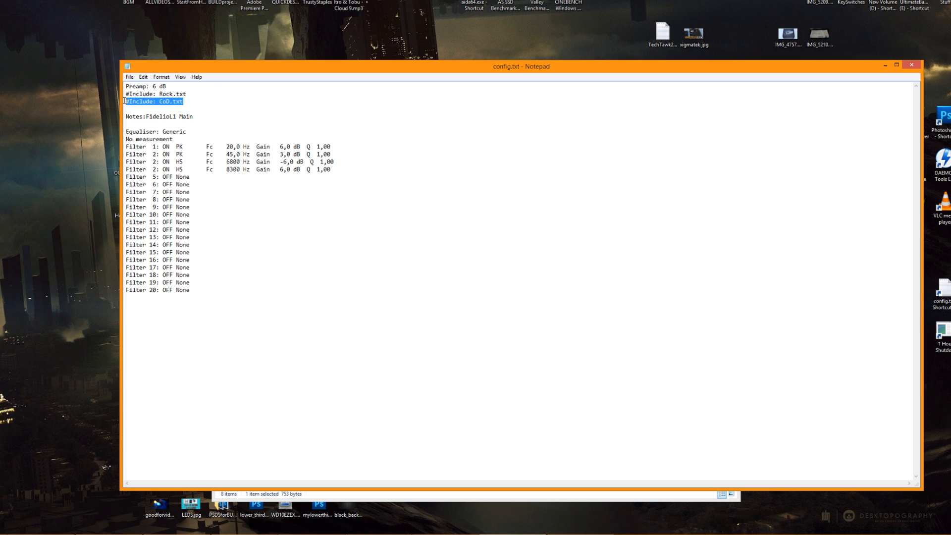
left_click(184, 102)
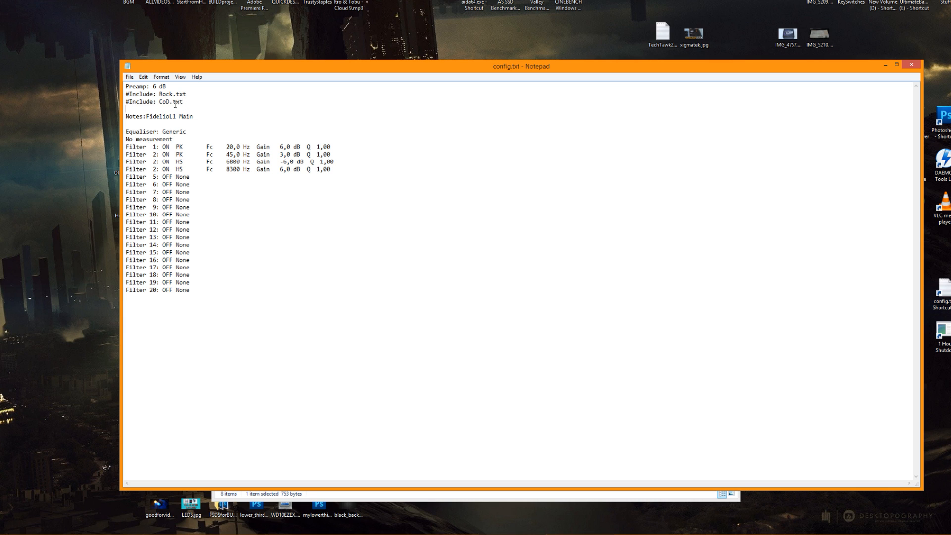
left_click_drag(184, 102, 124, 103)
left_click(141, 102)
left_click_drag(185, 102, 125, 102)
left_click(185, 104)
left_click_drag(185, 103, 130, 103)
left_click(130, 103)
Step: Highlight the equaliser block from Equaliser: Generic through Filter 20 to examine its filter definitions
left_click_drag(126, 132, 245, 295)
left_click(245, 296)
left_click_drag(162, 147, 208, 229)
left_click(210, 258)
left_click(208, 229)
left_click_drag(229, 290, 127, 125)
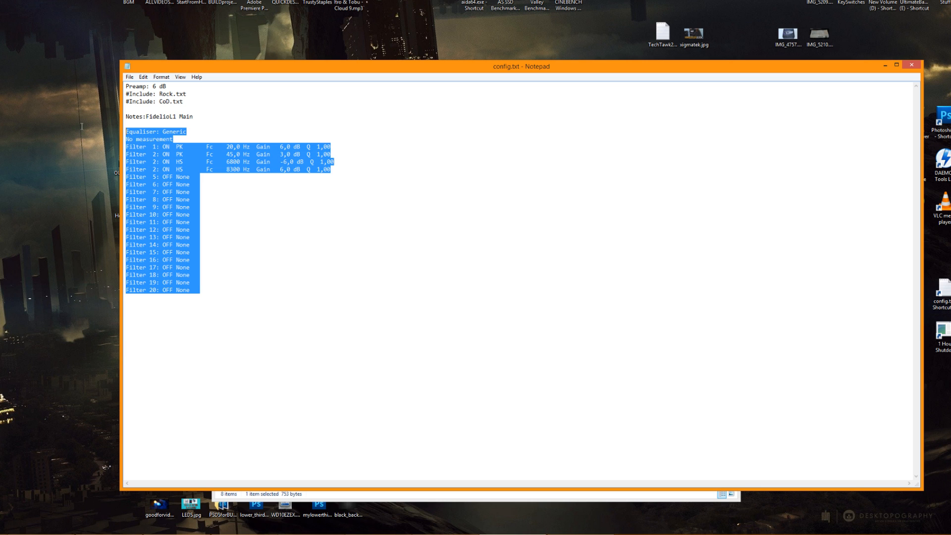
Step: Highlight the two PK filter lines at 20 Hz and 45 Hz to examine their gain settings
left_click(193, 155)
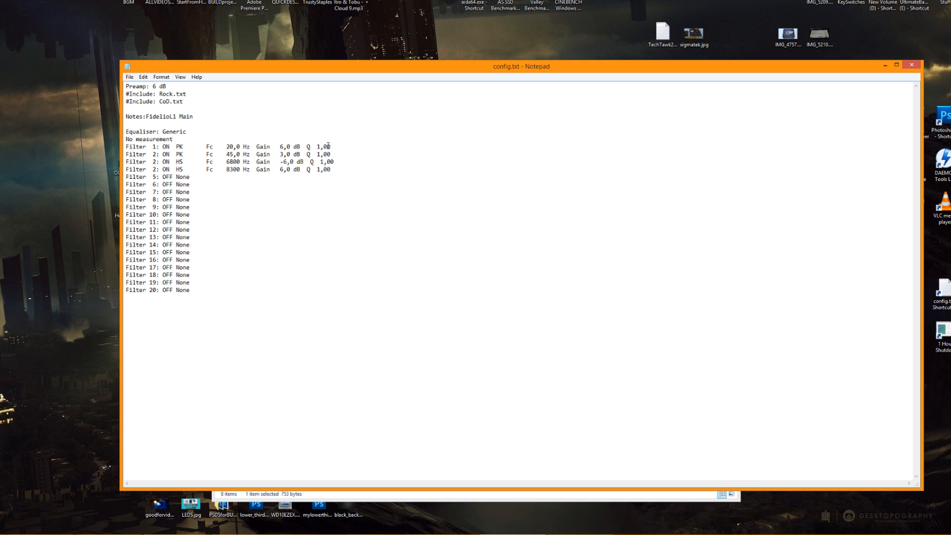
left_click_drag(331, 155, 128, 147)
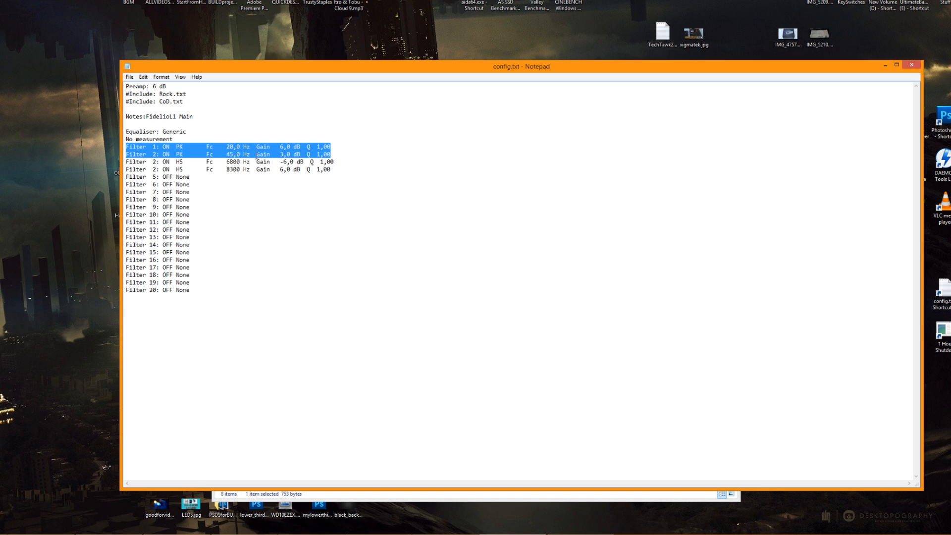
left_click(281, 147)
Step: Try a gain of 3 dB on the 20 Hz PK filter and undo the edit
left_click_drag(280, 146, 284, 148)
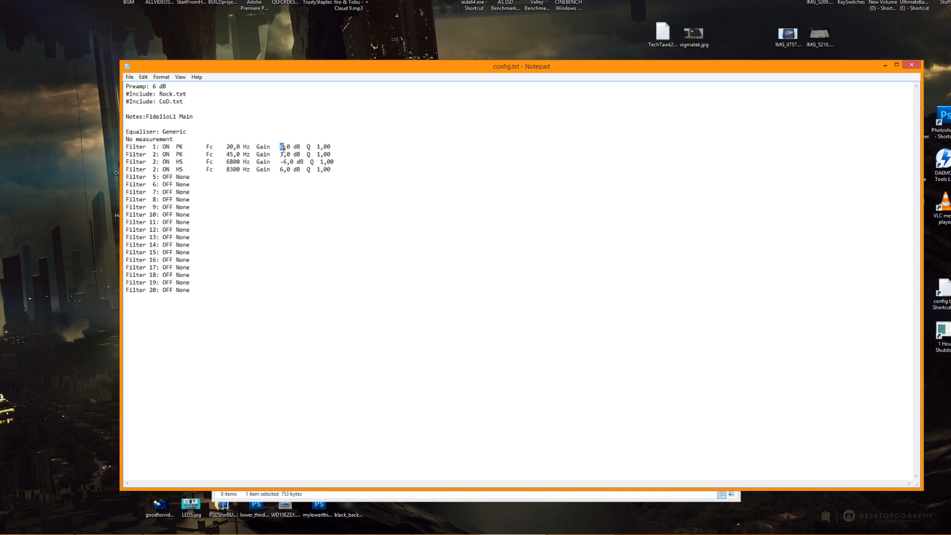
type("3")
key("ctrl+z")
Step: Highlight the 45 Hz filter's gain and both PK filter lines to examine the bass boost
left_click_drag(279, 154, 284, 155)
left_click_drag(330, 156, 124, 147)
left_click(124, 147)
Step: Renumber the two HS filter lines as Filter 3 and Filter 4, and save config.txt
mouse_move(144, 162)
left_mouse_down()
mouse_move(159, 162)
mouse_move(156, 170)
left_mouse_up()
left_click(157, 162)
type("34")
key("ctrl+s")
Step: Highlight the two HS filter lines, Filter 1's PK type and the Fc values to examine the filter syntax
left_click_drag(336, 174, 126, 162)
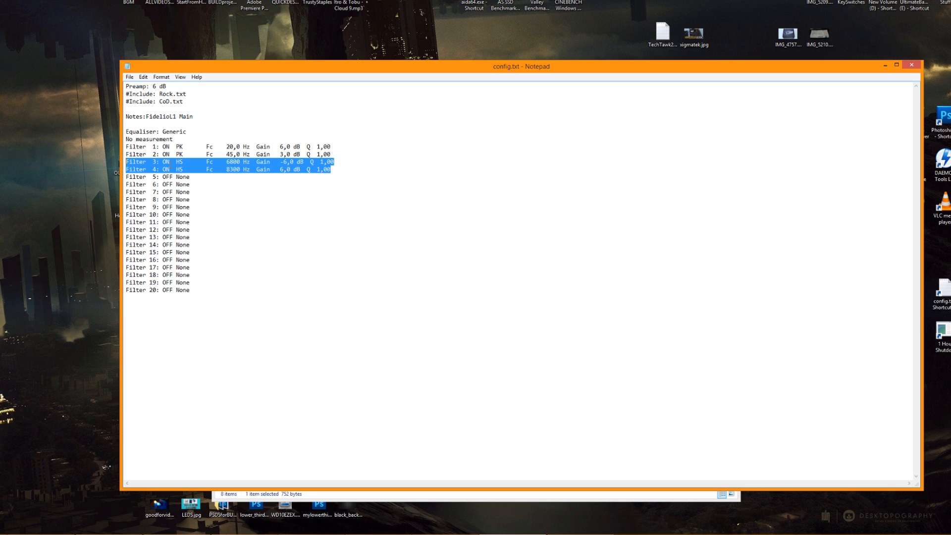
mouse_move(183, 162)
left_mouse_down()
mouse_move(173, 162)
mouse_move(176, 146)
left_mouse_up()
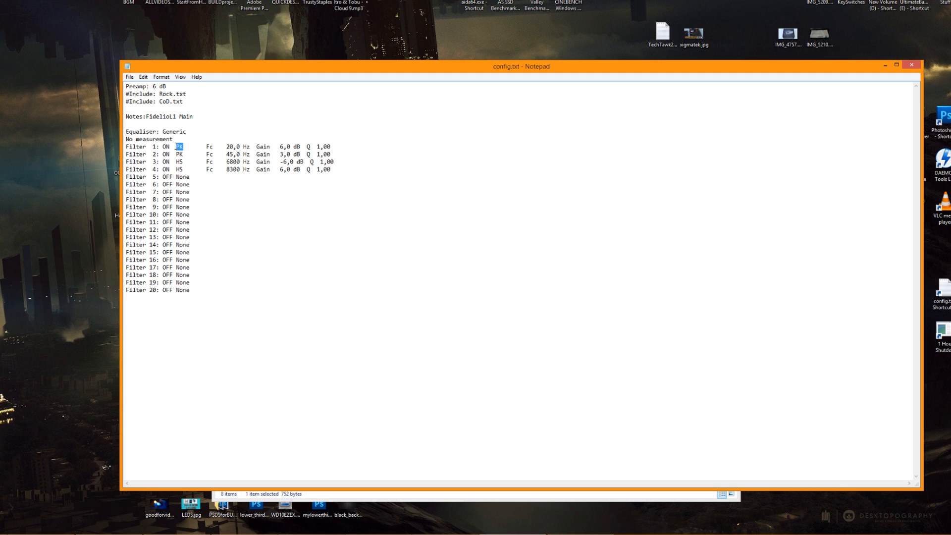
left_click_drag(248, 147, 226, 170)
left_click(232, 149)
Step: Highlight the Q parameter at the end of the Filter 1 line to examine it
mouse_move(301, 147)
left_mouse_down()
mouse_move(281, 147)
mouse_move(304, 162)
mouse_move(320, 146)
mouse_move(307, 146)
left_mouse_up()
left_click(318, 147)
mouse_move(332, 147)
left_mouse_down()
mouse_move(280, 147)
mouse_move(330, 146)
left_mouse_up()
left_click(312, 146)
left_click_drag(331, 146, 307, 144)
left_click(307, 144)
mouse_move(331, 147)
left_mouse_down()
mouse_move(307, 147)
mouse_move(320, 147)
left_mouse_up()
left_click(307, 147)
Step: Highlight Filter 3's HS type, gain and frequency, plus Filter 4's frequency, to examine the high-shelf settings
left_click(234, 162)
double_click(179, 161)
left_click_drag(183, 162, 176, 162)
left_click_drag(304, 162, 280, 162)
left_click_drag(226, 162, 247, 162)
left_click_drag(229, 170, 242, 171)
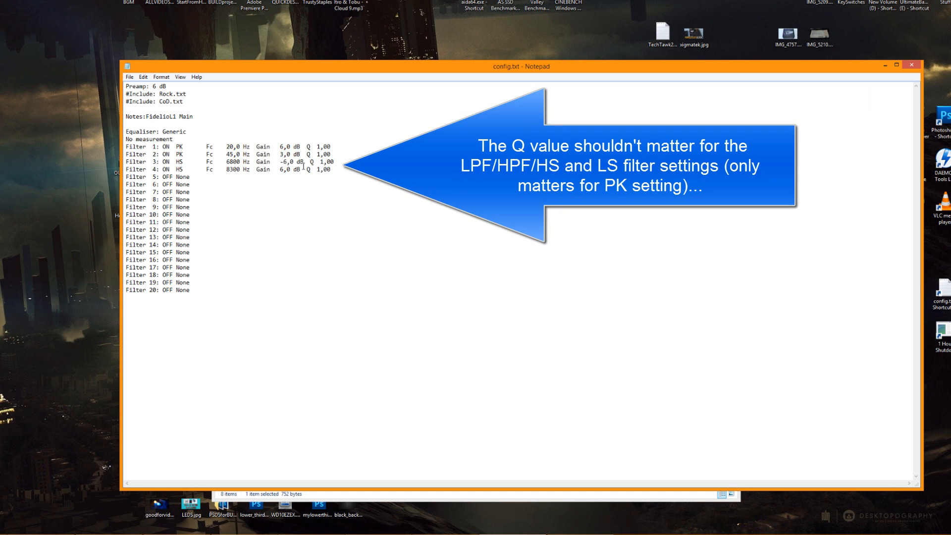
Step: Highlight the two HS filter lines, Filter 2's Q parameter and the HS types to compare where Q applies
left_click_drag(333, 169, 124, 163)
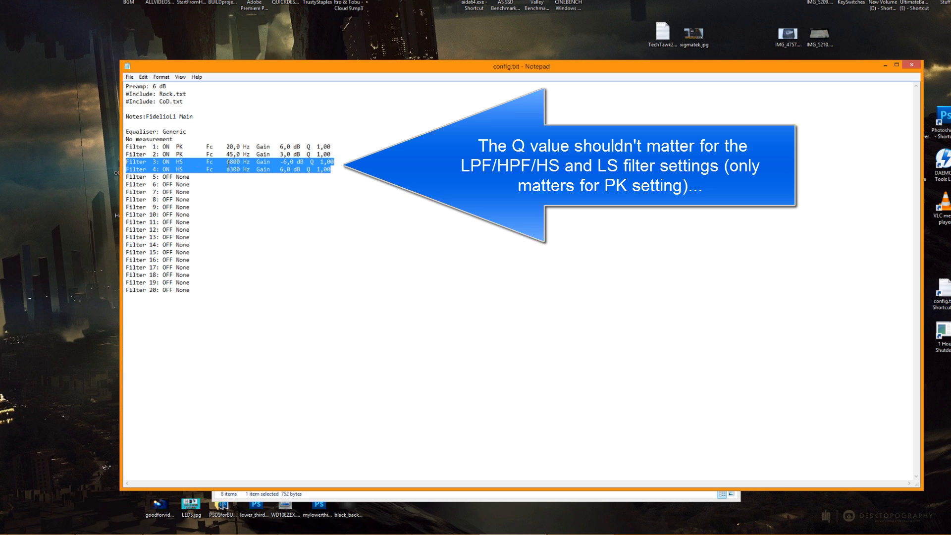
left_click_drag(346, 157, 308, 155)
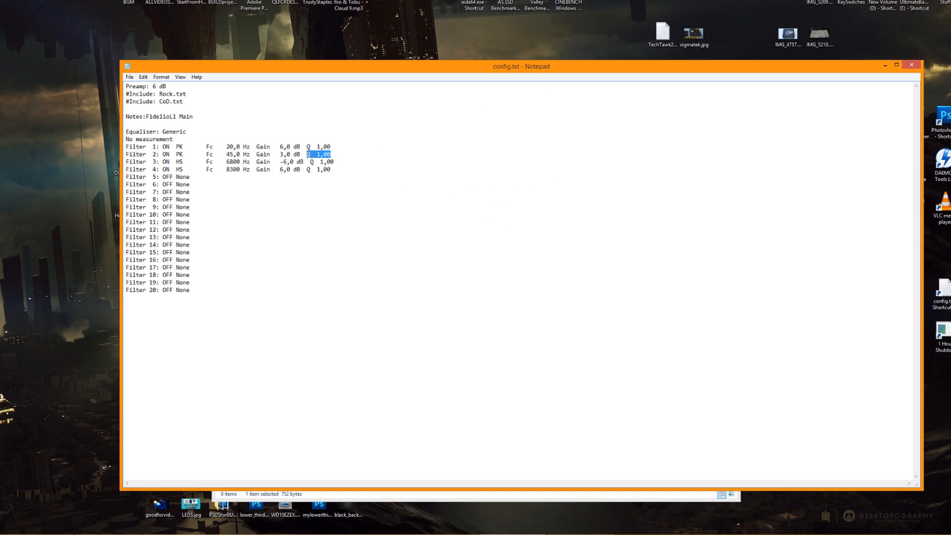
left_click_drag(183, 163, 176, 169)
left_click(176, 163)
left_click(177, 169)
Step: Highlight all four active filter lines and the HS frequency and gain fields to review the combined equalisation
left_click_drag(343, 169, 124, 146)
left_click(203, 147)
left_click(192, 153)
left_click_drag(227, 162, 263, 169)
left_click(264, 170)
left_click_drag(227, 162, 270, 169)
left_click(270, 170)
Step: Try enabling the Rock.txt include line by removing its leading #, and put the # back
mouse_move(55, 533)
left_click(200, 185)
left_click(126, 93)
key("Delete")
left_click(157, 94)
type("R")
key("BackSpace")
left_click(127, 94)
type("#")
Step: Bring up Rock.txt beside config.txt and examine its preamp value and the 1000 Hz PK filter settings
key("alt+Tab")
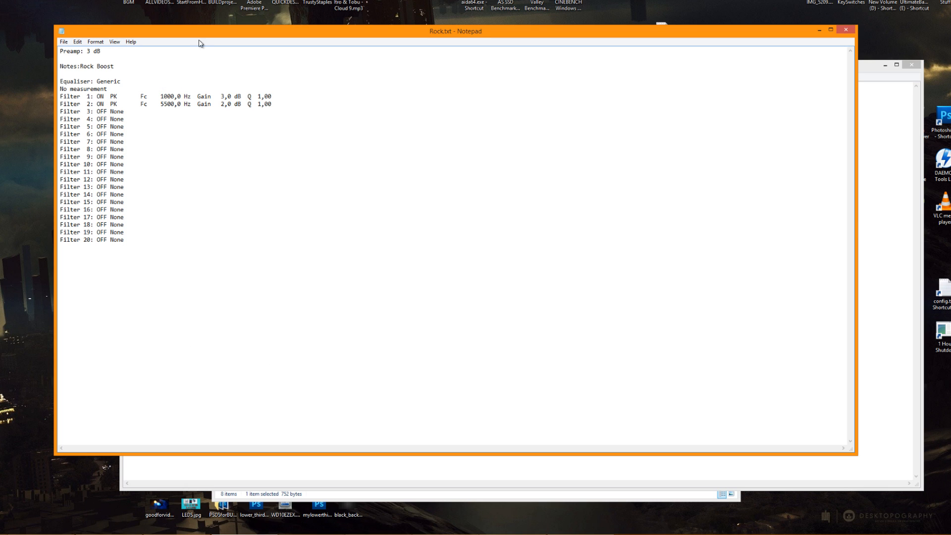
left_click_drag(192, 35, 396, 73)
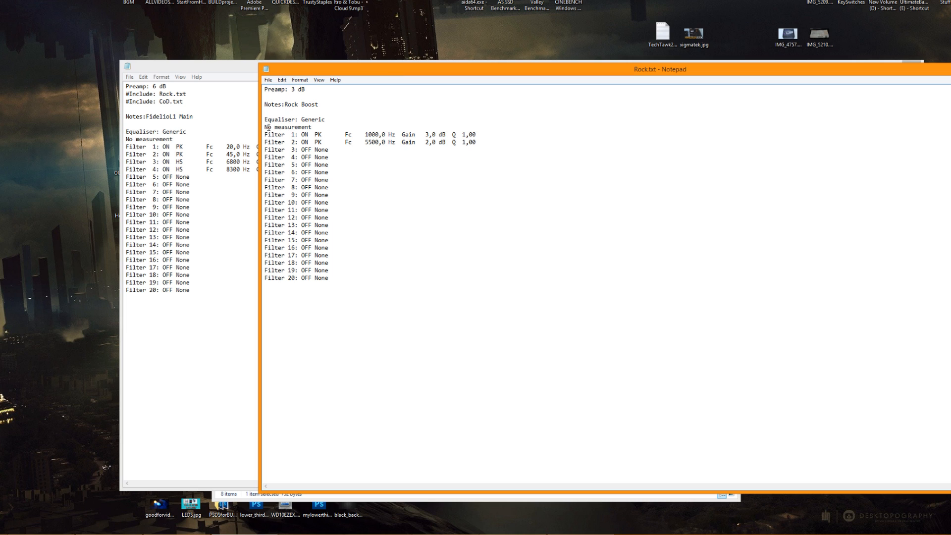
double_click(293, 89)
left_click_drag(315, 135, 459, 135)
left_click(392, 135)
left_click(442, 135)
left_click(459, 135)
Step: Highlight the 5500 Hz filter values and the Rock Boost block in Rock.txt to examine them
left_click(386, 142)
left_click_drag(366, 143, 435, 142)
left_click(435, 141)
left_click_drag(303, 105, 477, 143)
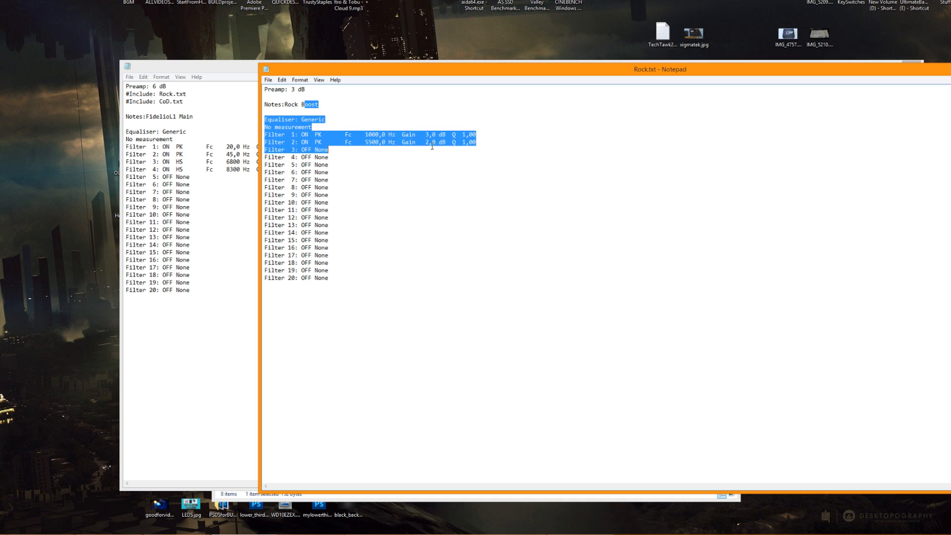
left_click(413, 142)
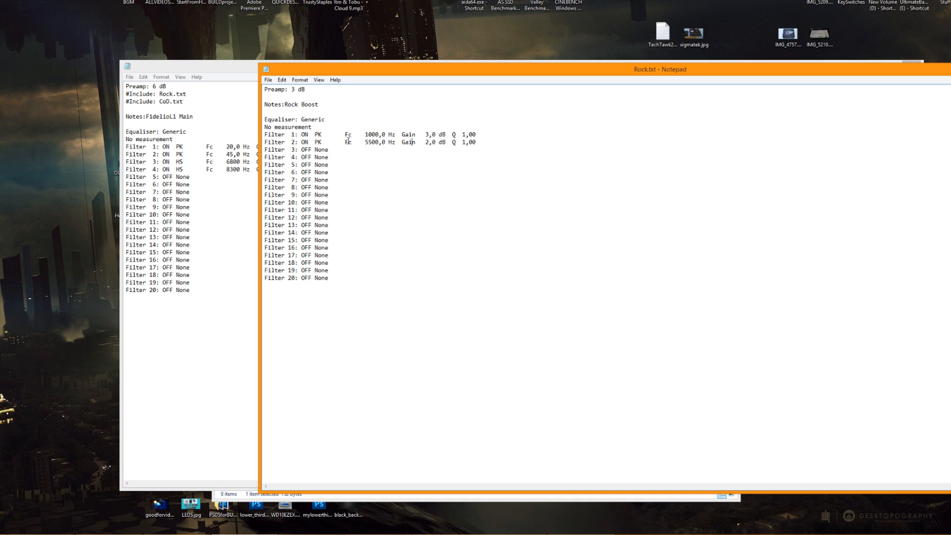
Step: Close Rock.txt, reposition the config.txt window and place the cursor in its #Include: CoD.txt line
left_click_drag(927, 72, 822, 61)
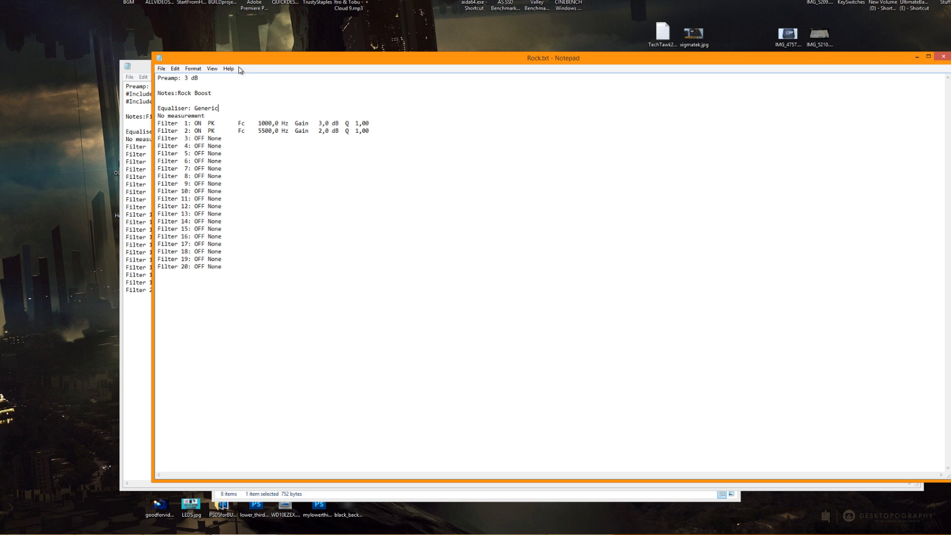
left_click_drag(239, 66, 272, 89)
left_click_drag(832, 81, 757, 58)
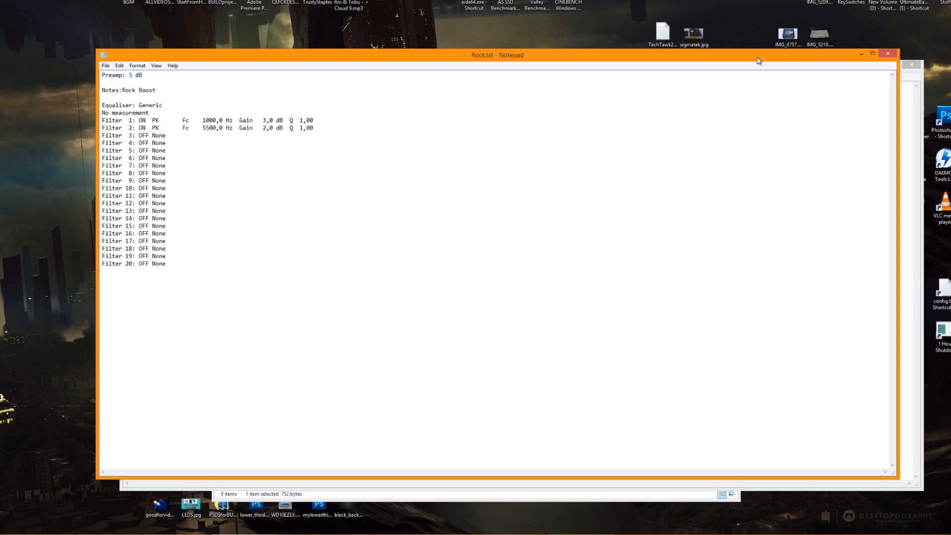
left_click(889, 55)
left_click(236, 101)
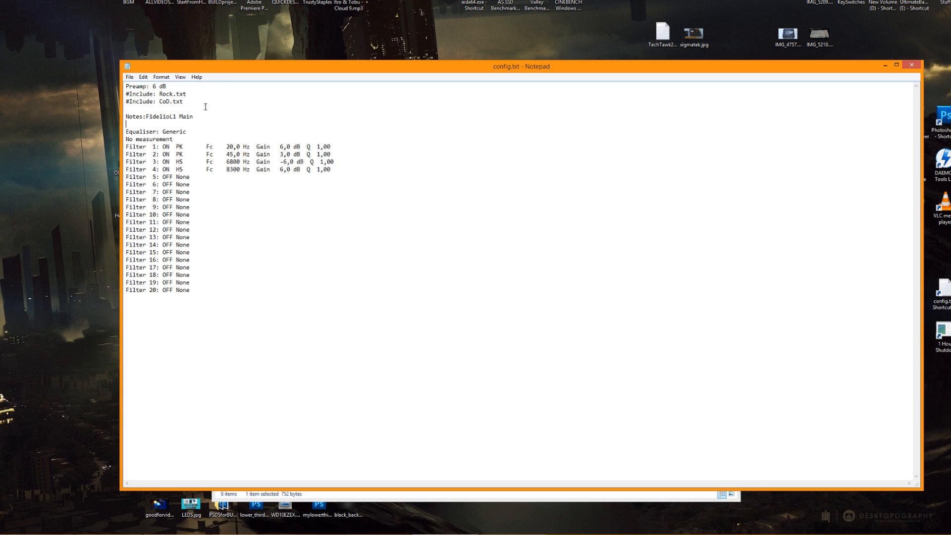
left_click_drag(224, 71, 192, 46)
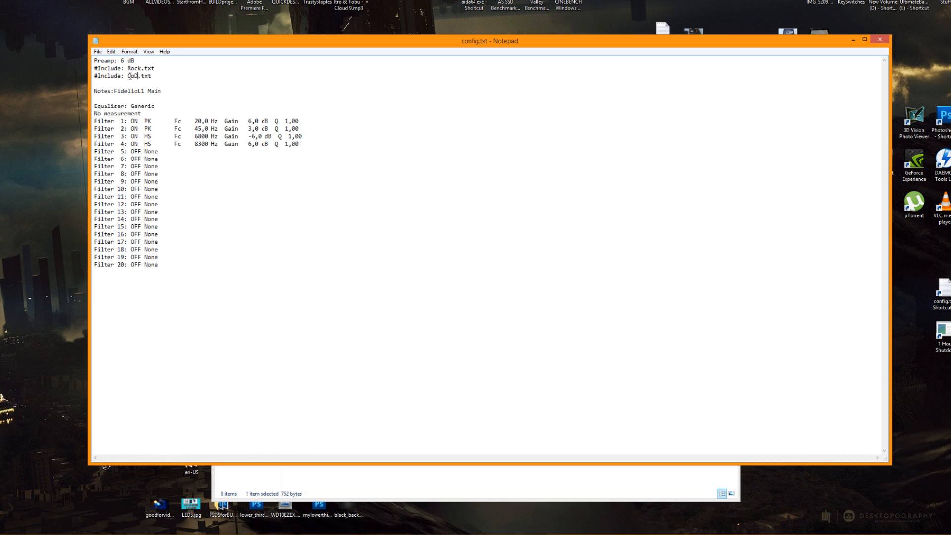
left_click(104, 76)
Step: Switch to Adobe Premiere Pro, play the Call of Duty sequence and select the first clip to examine its EQ settings
mouse_move(217, 534)
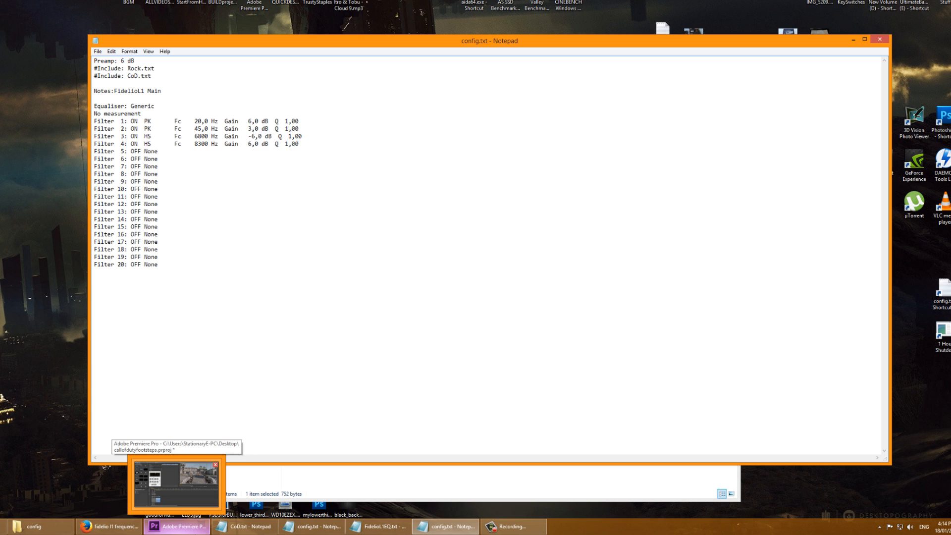
left_click(177, 526)
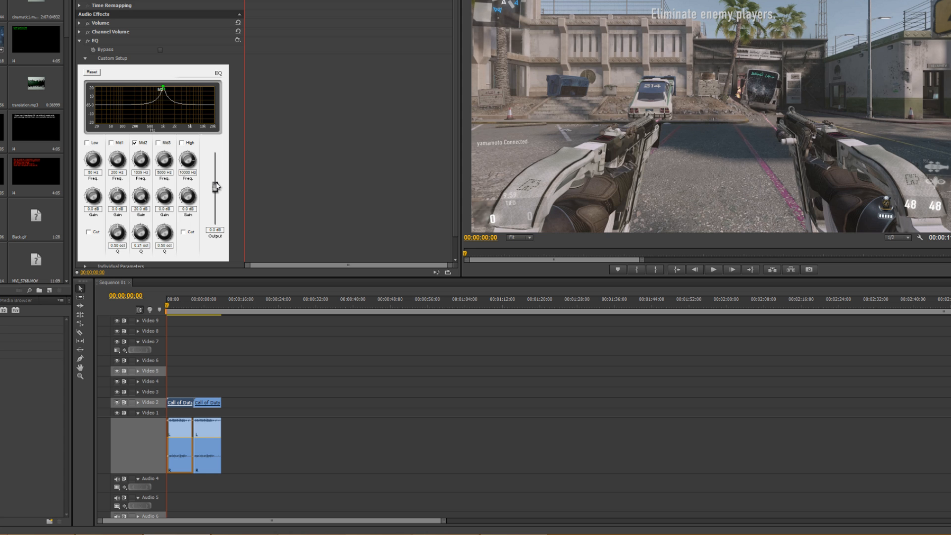
key("space")
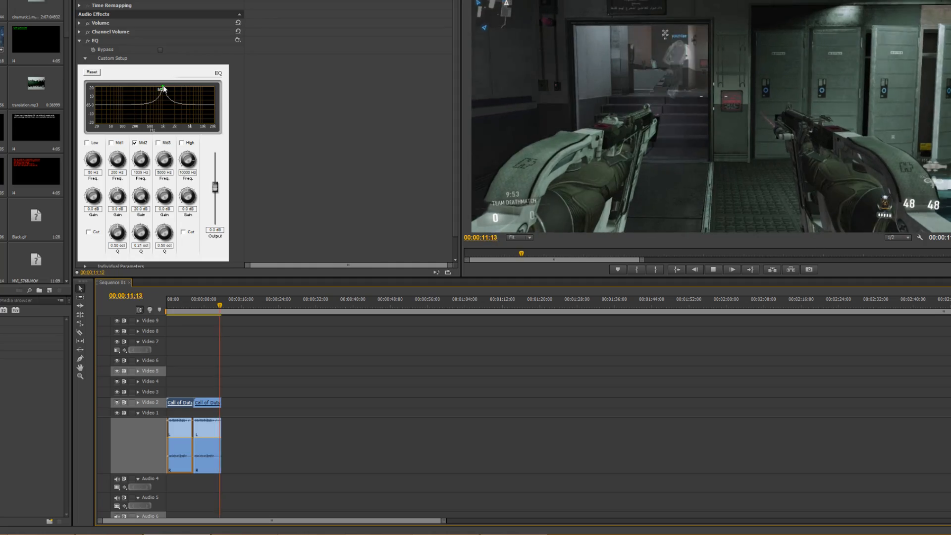
key("space")
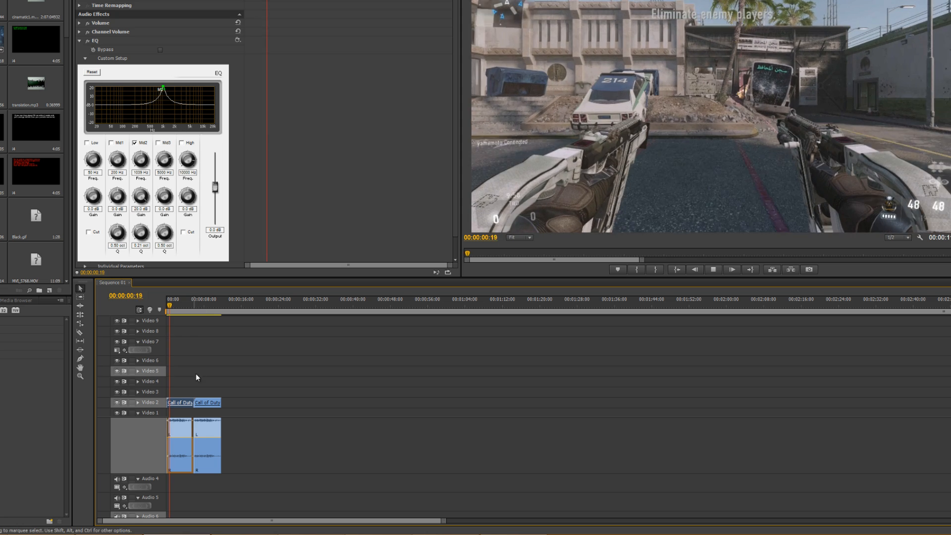
key("space")
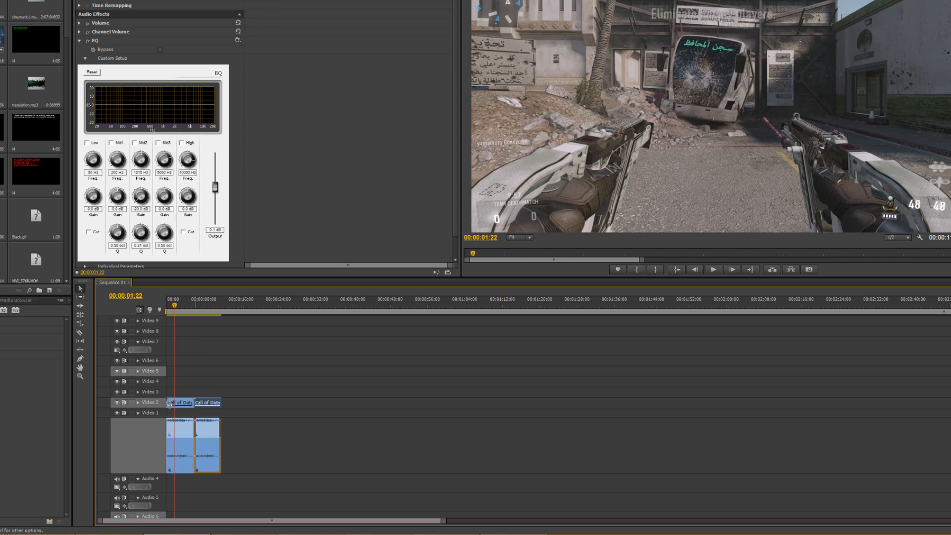
left_click(186, 436)
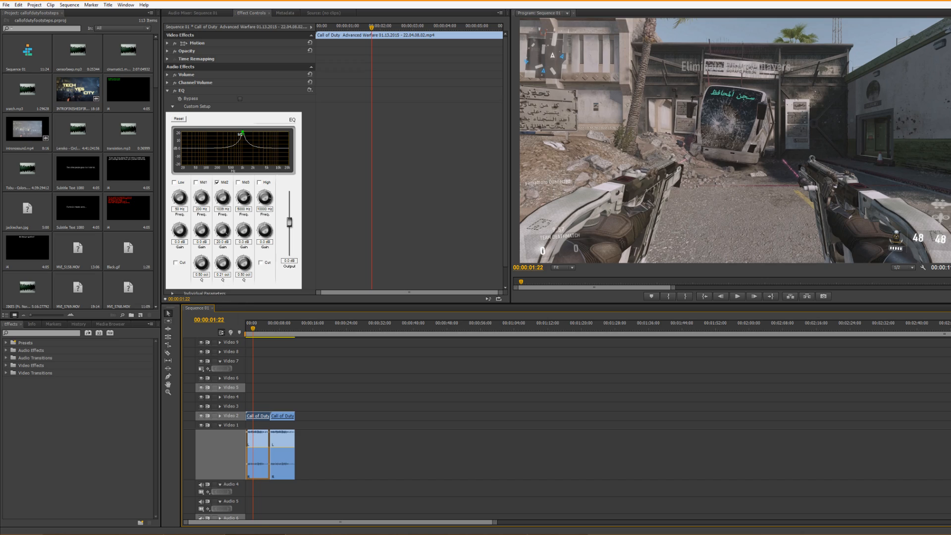
Step: Switch to the Q factor calculator in Firefox and convert a bandwidth of .21 octaves to a quality factor
key("super")
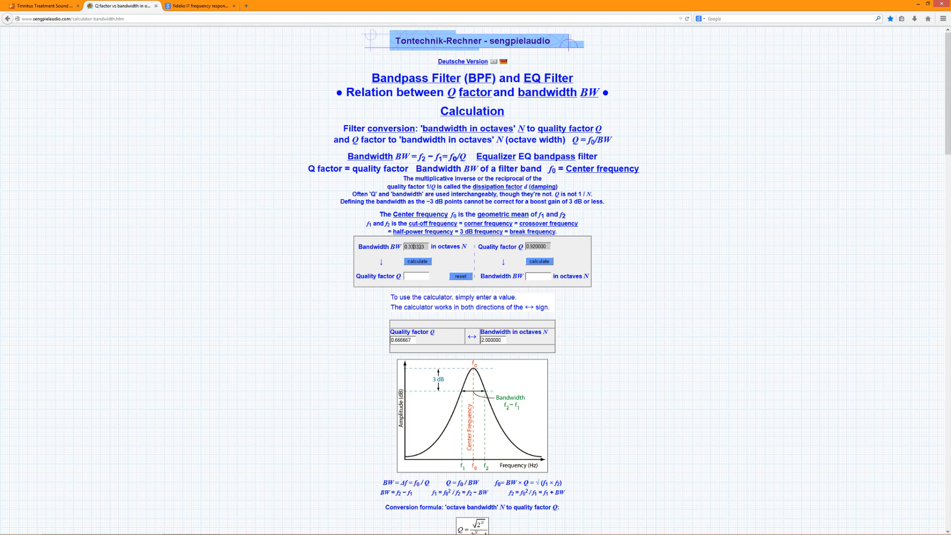
left_click_drag(425, 247, 393, 250)
type("21")
left_click(418, 263)
left_click_drag(404, 276, 433, 277)
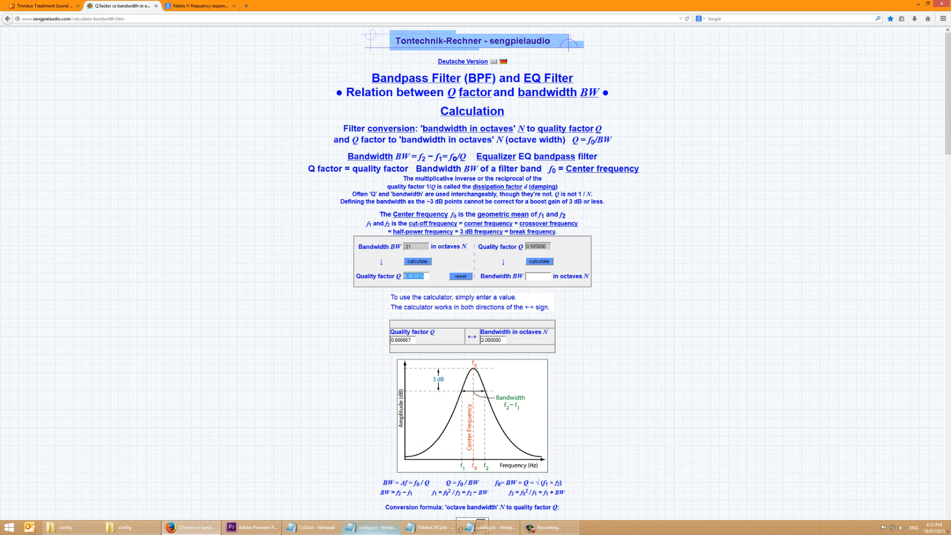
Step: Bring up CoD.txt and change the whole-number part of Filter 1's Q value to 6
left_click(317, 528)
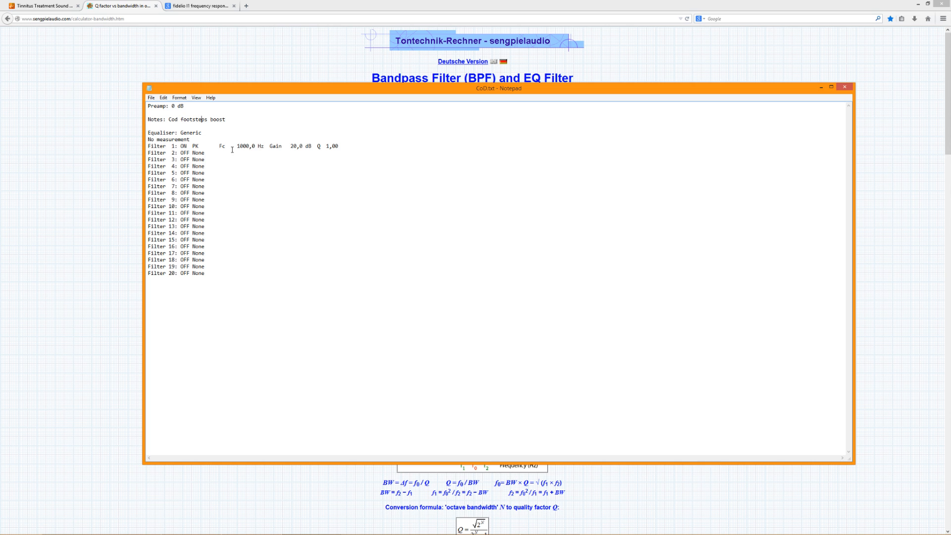
left_click_drag(246, 146, 337, 146)
left_click(271, 146)
left_click(328, 146)
left_click_drag(348, 92, 447, 101)
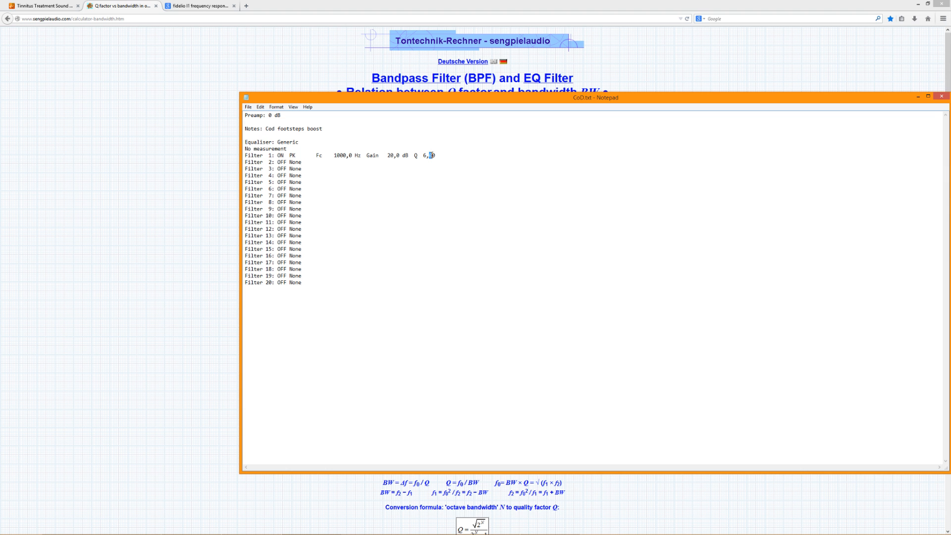
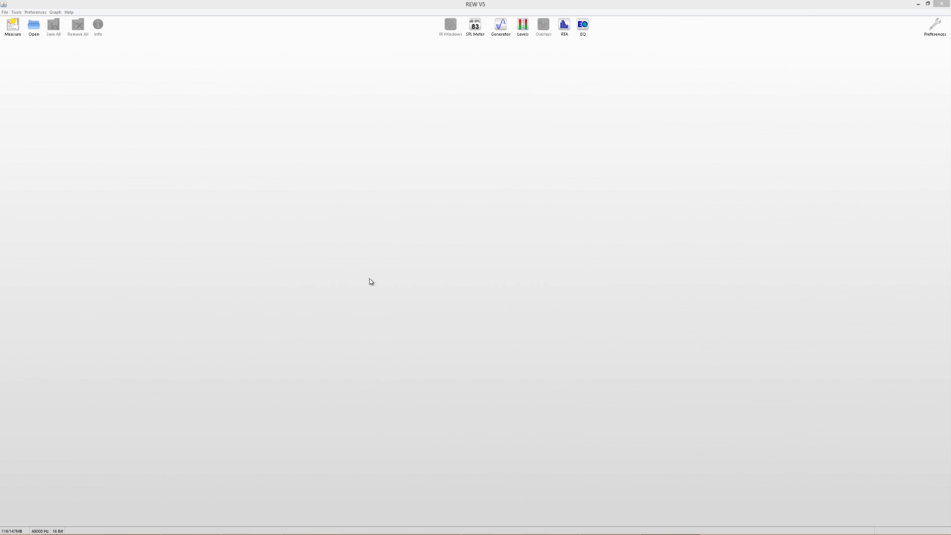
Step: Switch to config.txt in Notepad and set its two PK and two HS filters to OFF
key("super")
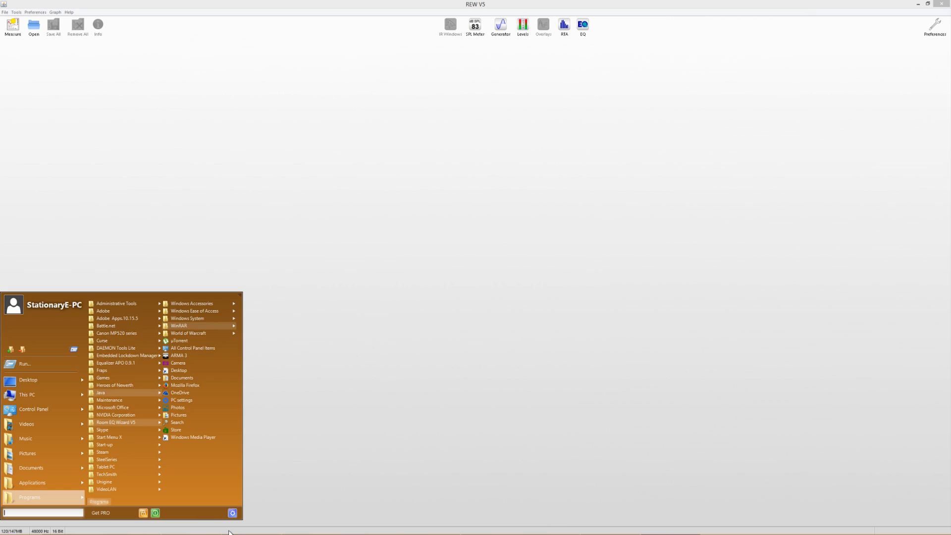
key("super")
key("super")
key("alt+Tab")
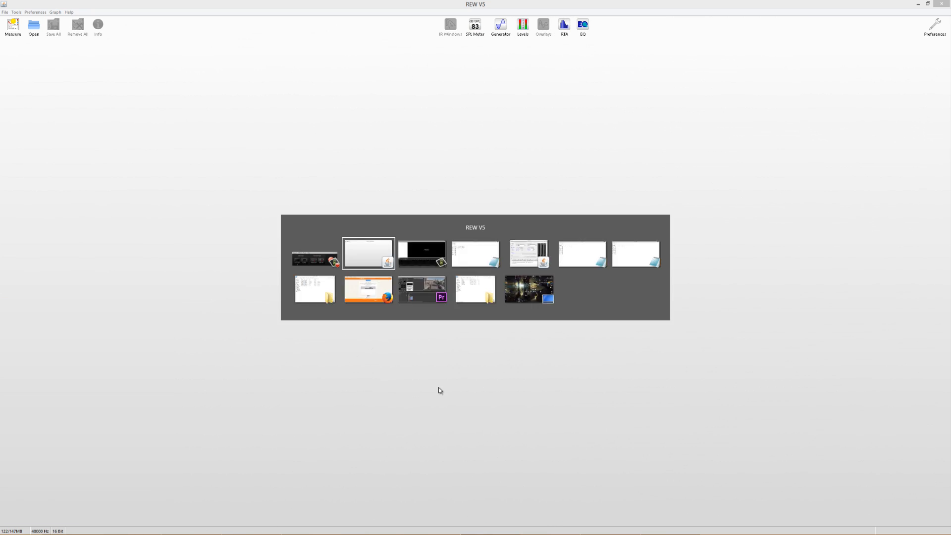
key("alt+Tab")
key("alt+Tab")
key("alt+Tab")
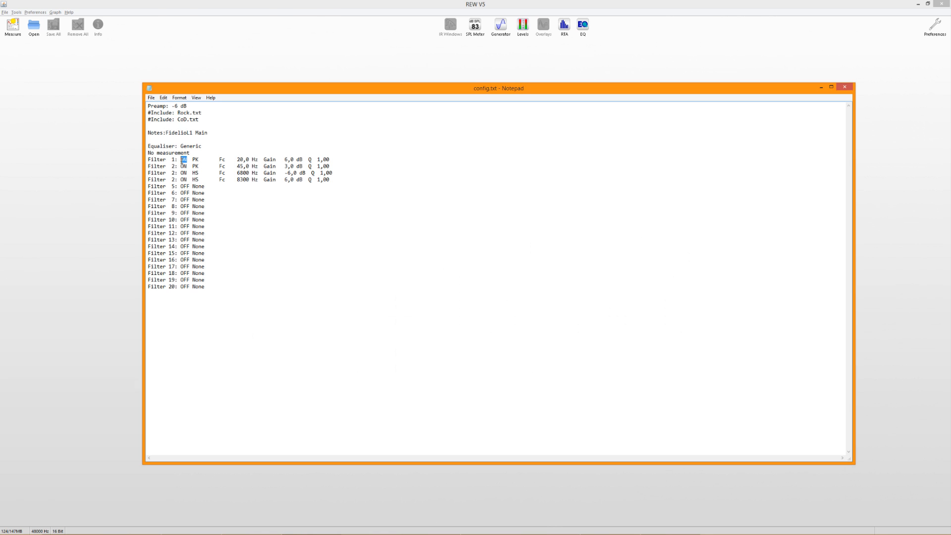
type("F")
key("Down")
type("OFF")
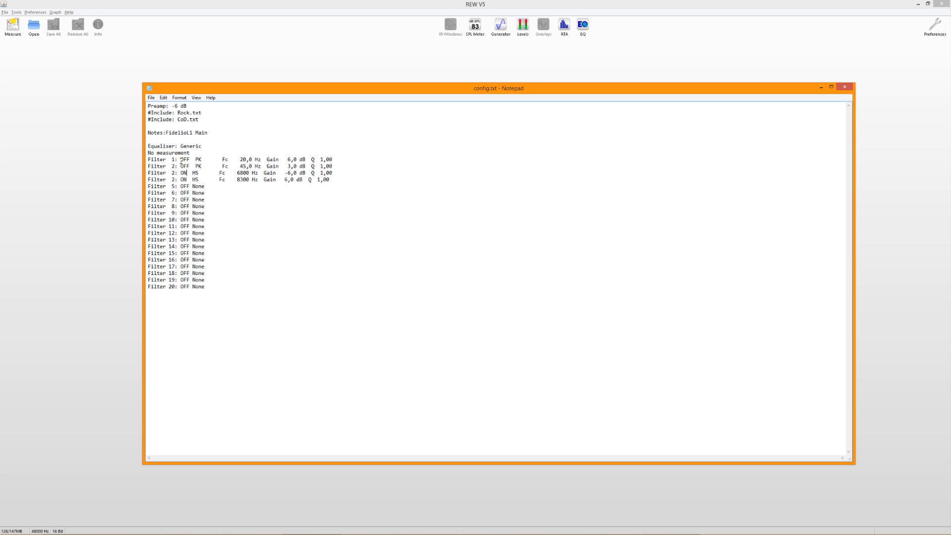
type("OFF")
type("OFF")
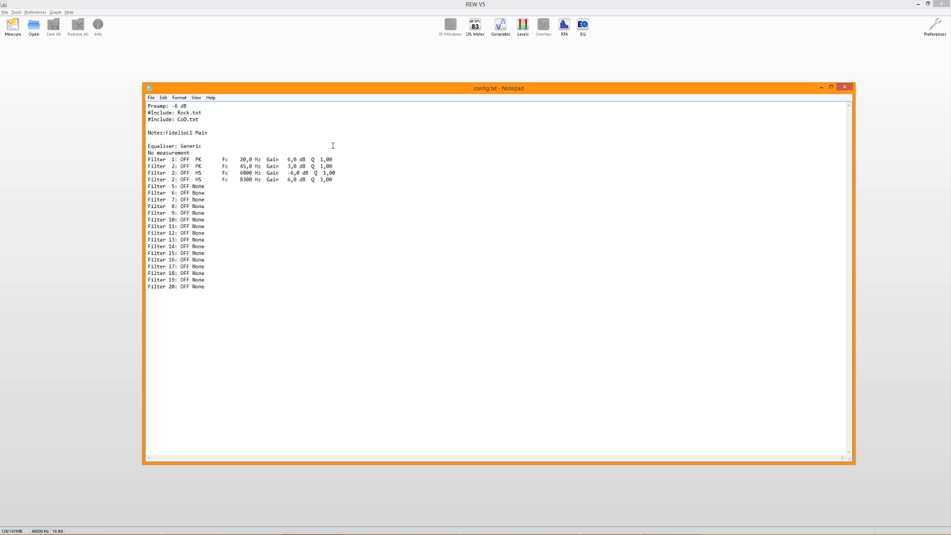
Step: Return to REW, open its soundcard preferences and finish the completed calibration measurement
left_click(118, 182)
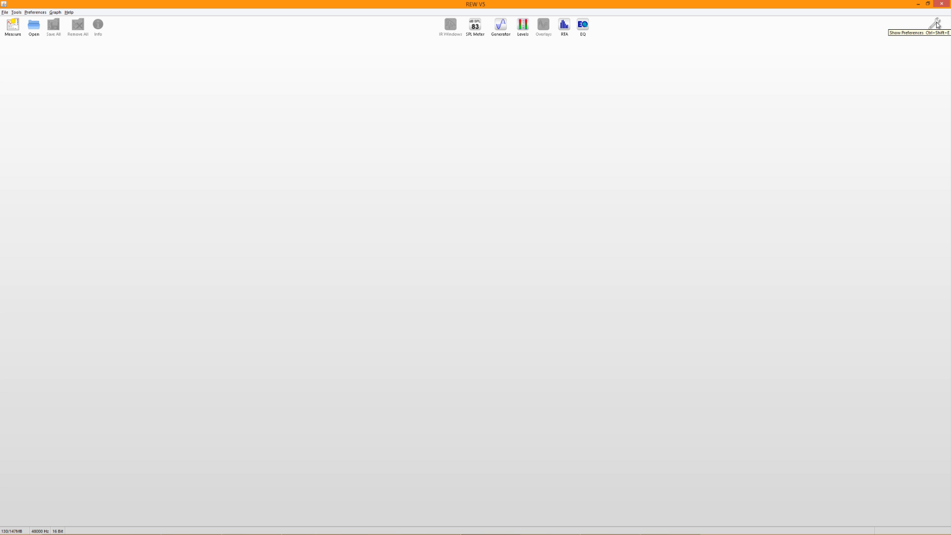
left_click(936, 24)
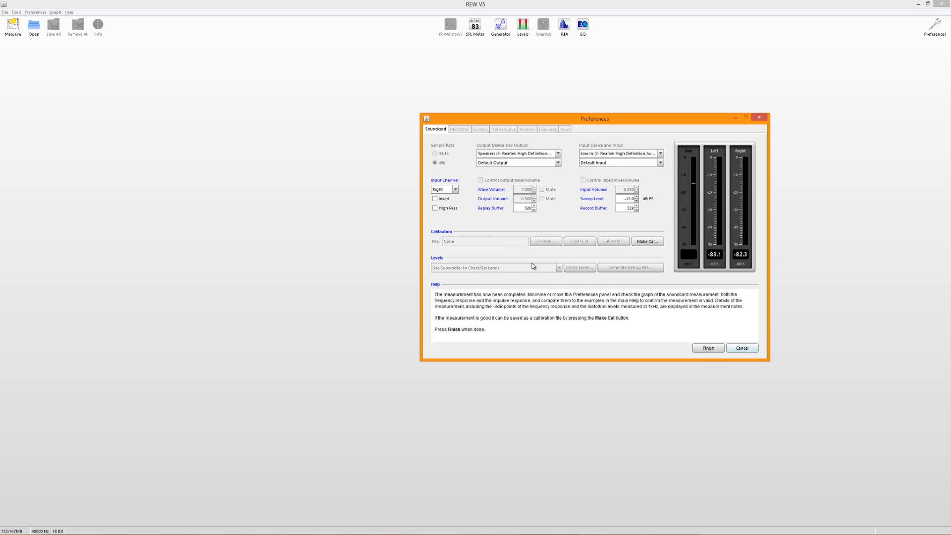
left_click(713, 349)
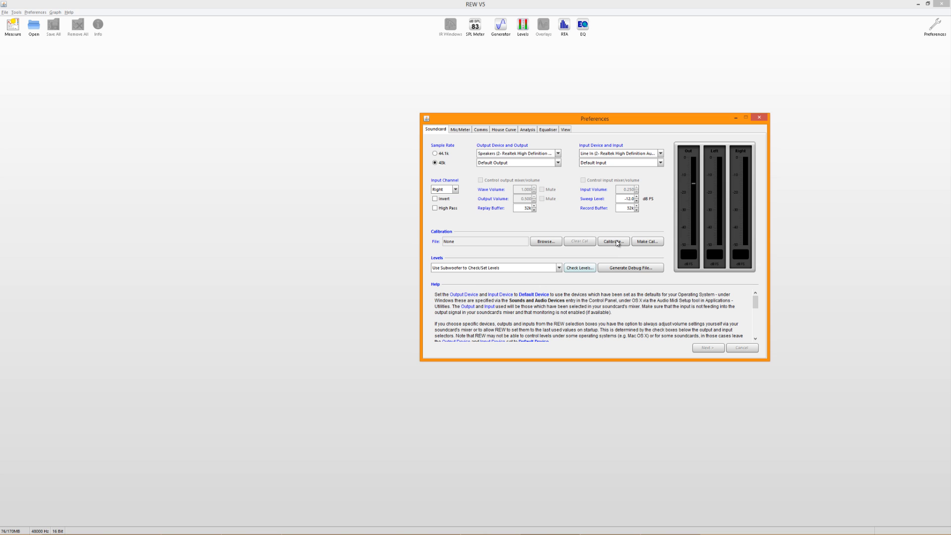
Step: Start the soundcard calibration in REW and bring up Windows' list of recording devices
left_click(614, 242)
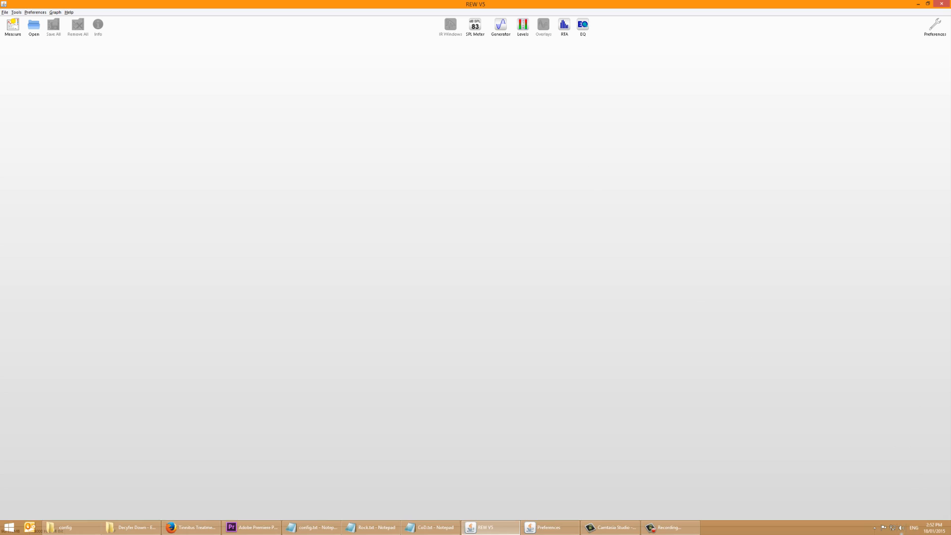
key("super")
left_click(902, 530)
right_click(903, 529)
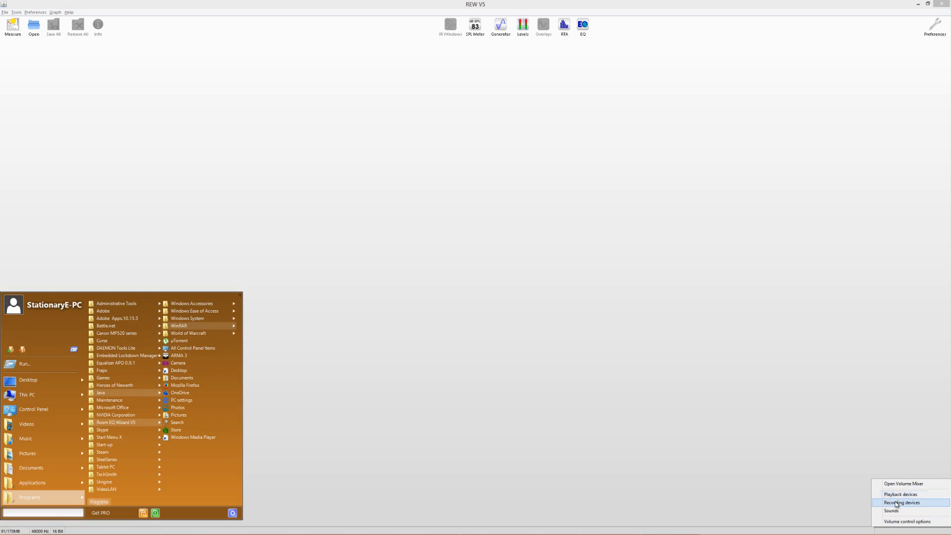
left_click(895, 503)
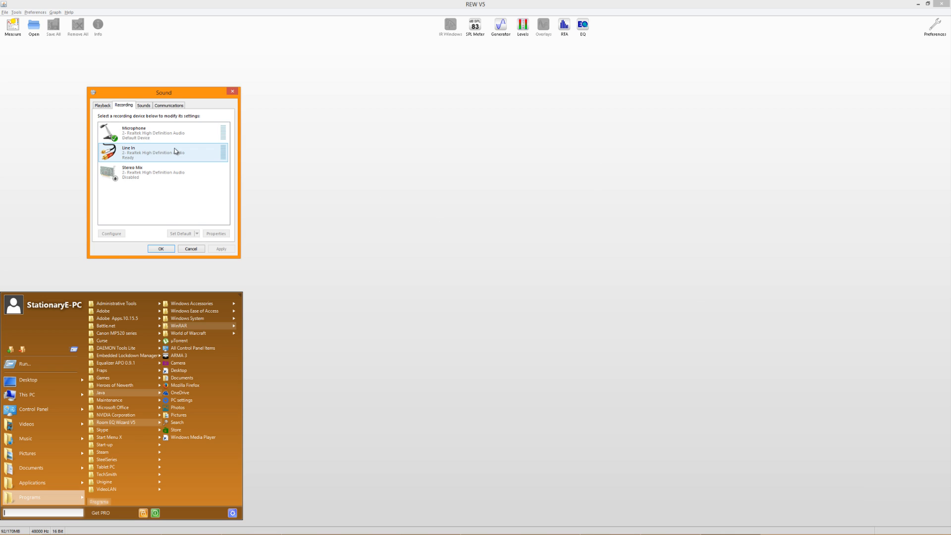
Step: Inspect the Microphone's levels, listening, general, enhancement and advanced properties, leaving its settings as they are
left_click(149, 133)
right_click(146, 133)
left_click(162, 177)
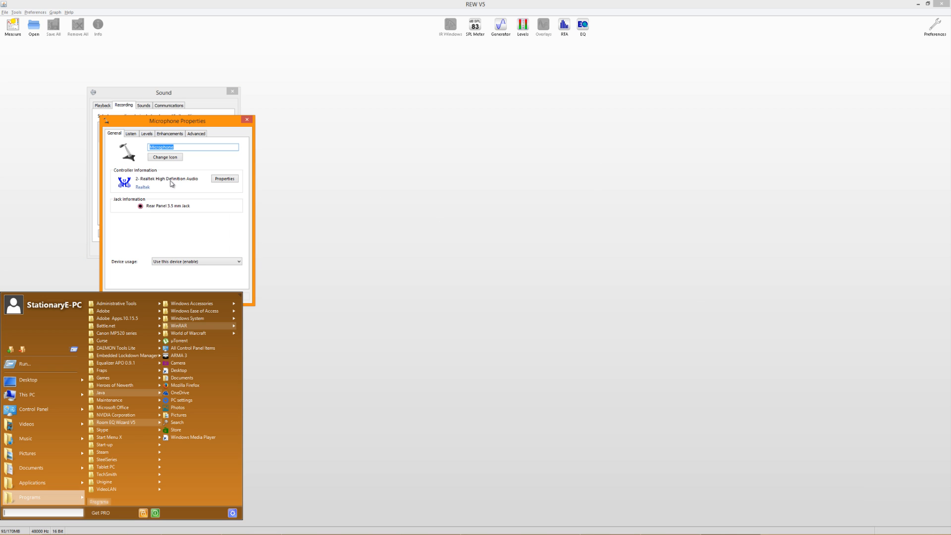
key("super")
left_click(147, 133)
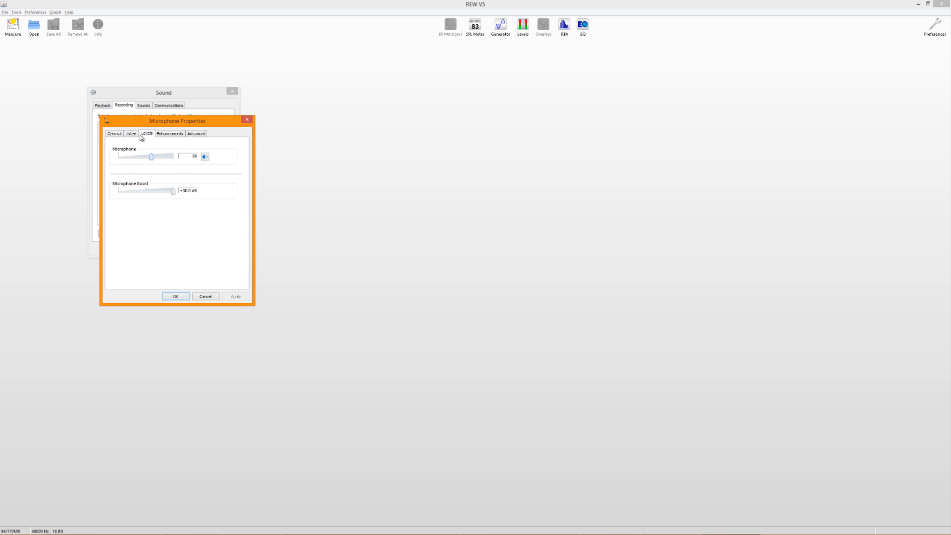
left_click(132, 134)
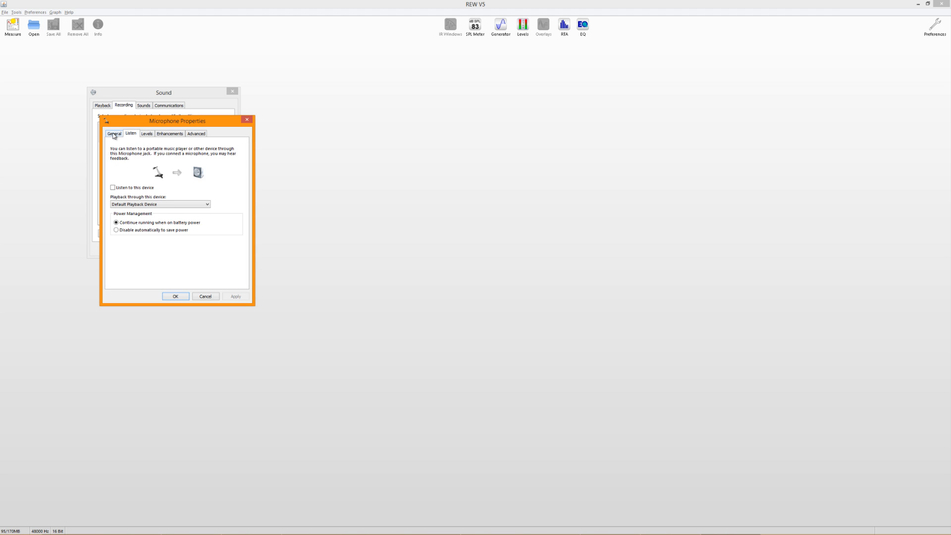
left_click(115, 134)
left_click(179, 135)
left_click(191, 134)
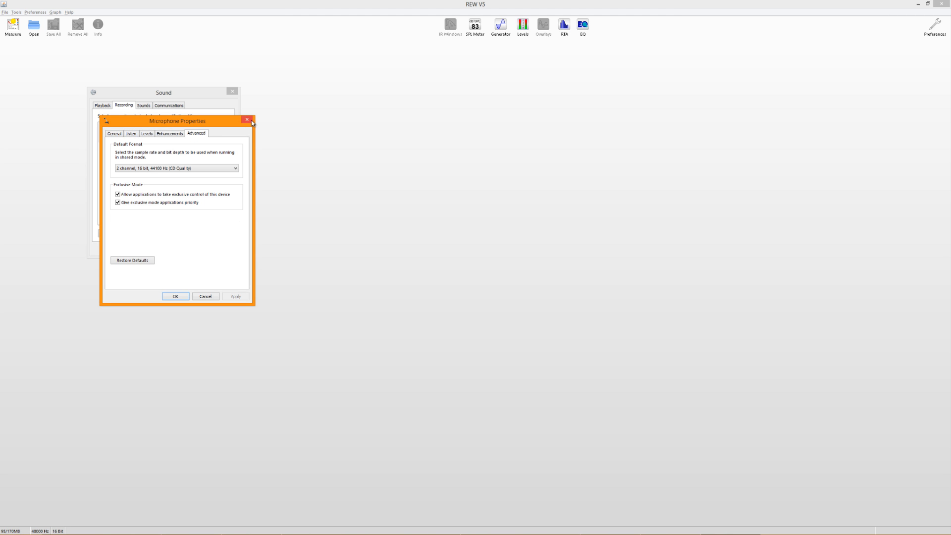
left_click(250, 120)
Step: Check the Line In device's recording level and close the Windows sound settings
right_click(139, 153)
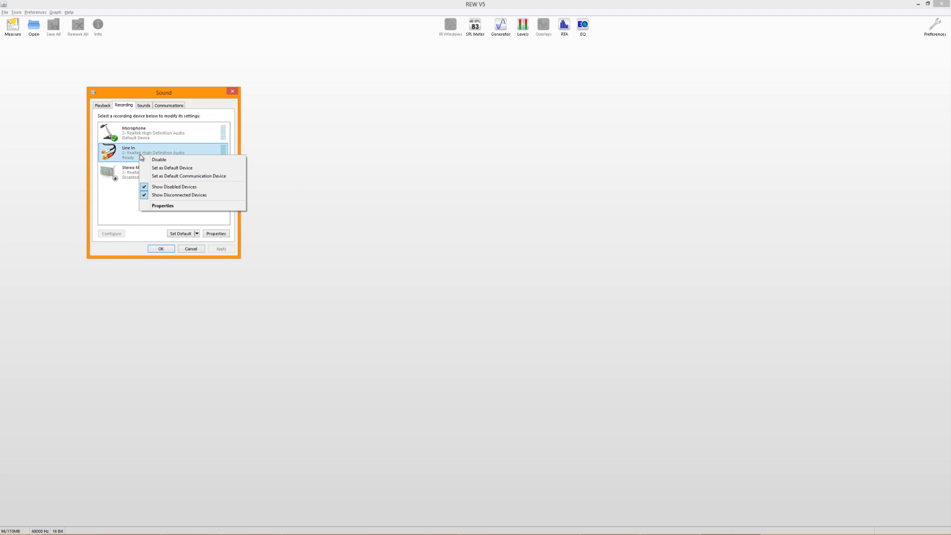
left_click(166, 204)
left_click(147, 133)
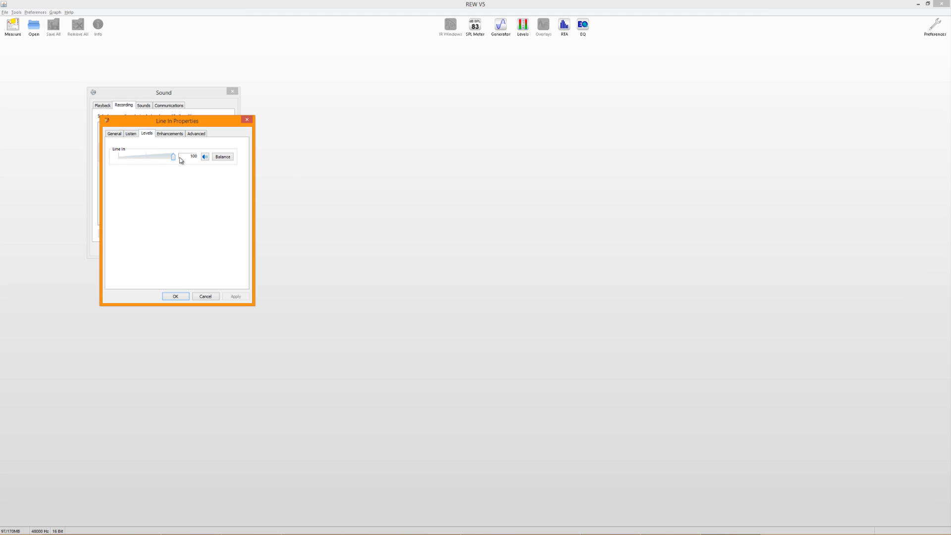
left_click(175, 297)
left_click(155, 249)
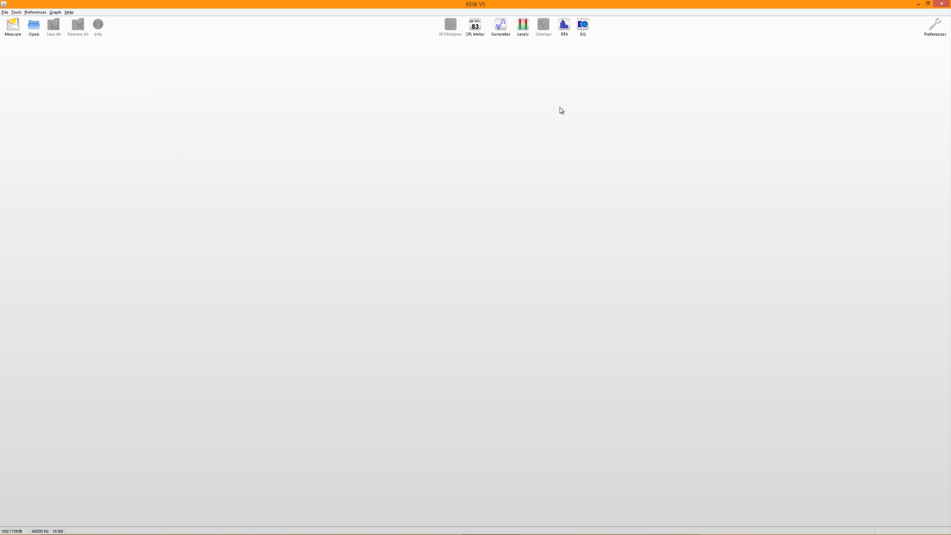
Step: Return to REW's soundcard preferences and run the loopback calibration from the 1 kHz level tone through to the finished measurement
left_click(932, 28)
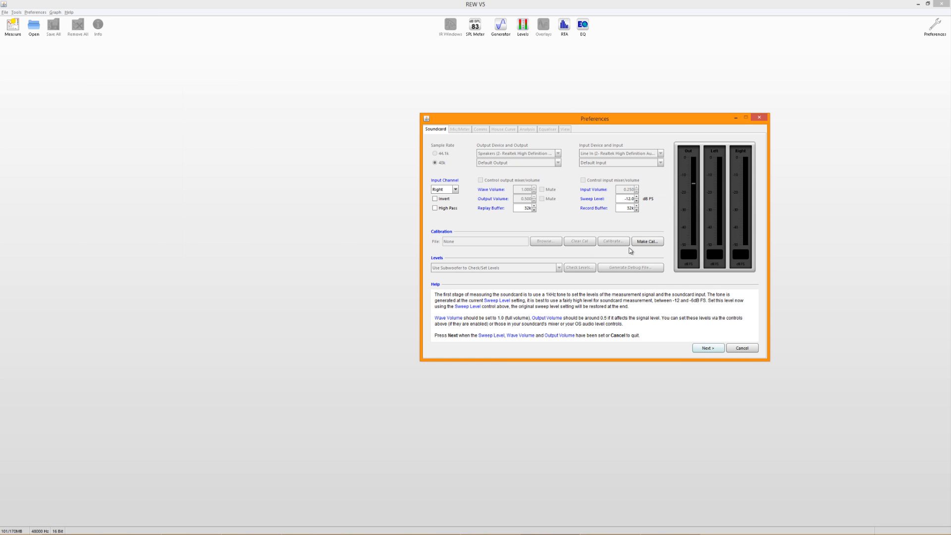
left_click(711, 352)
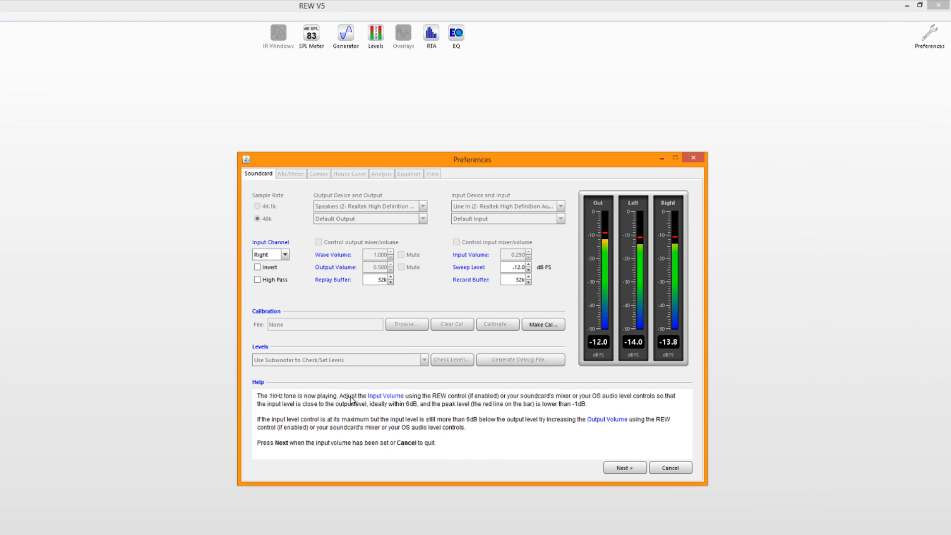
left_click(631, 470)
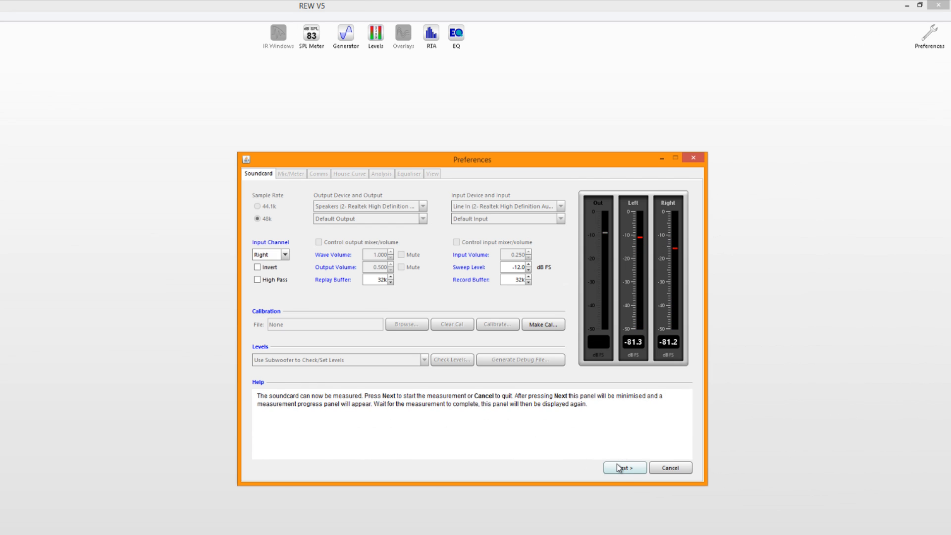
left_click(619, 468)
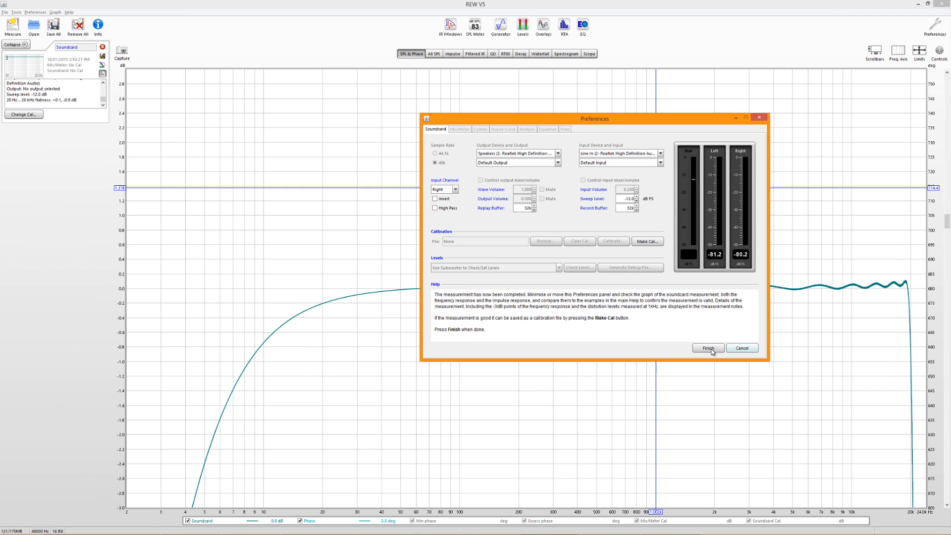
left_click(709, 349)
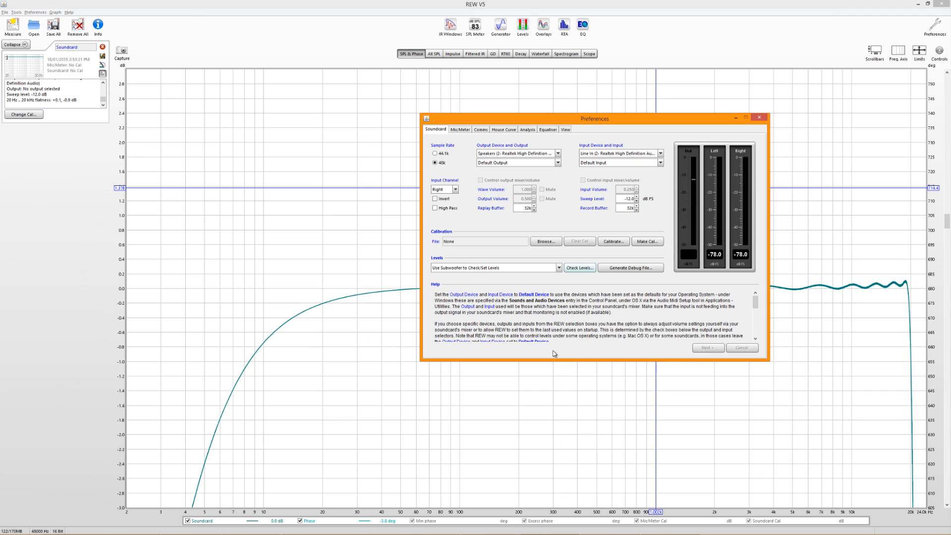
Step: Move the preferences window off the curve and examine the ripple and high-frequency roll-off in the soundcard's measured response
left_click_drag(630, 121, 381, 26)
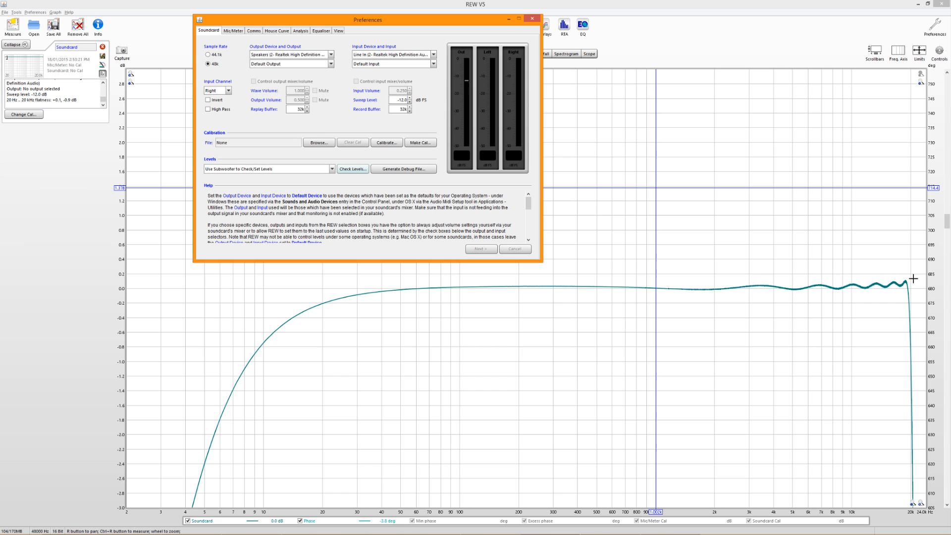
scroll(812, 288, "up", 3)
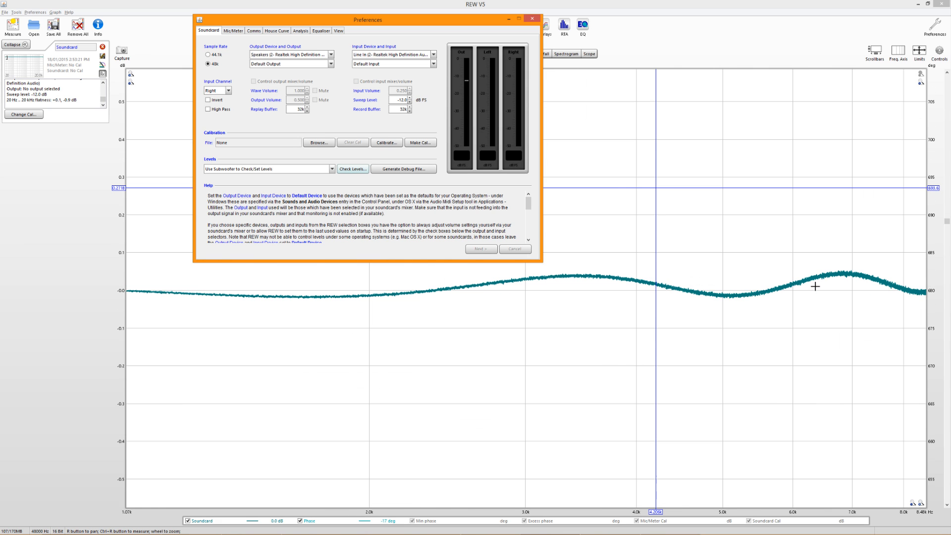
scroll(812, 286, "down", 1)
scroll(481, 286, "down", 1)
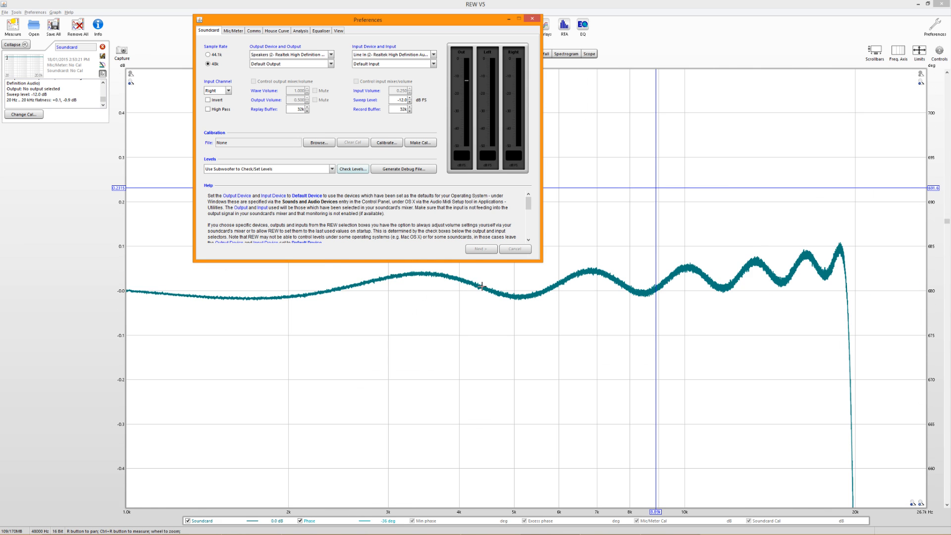
scroll(481, 286, "up", 2)
scroll(655, 297, "down", 1)
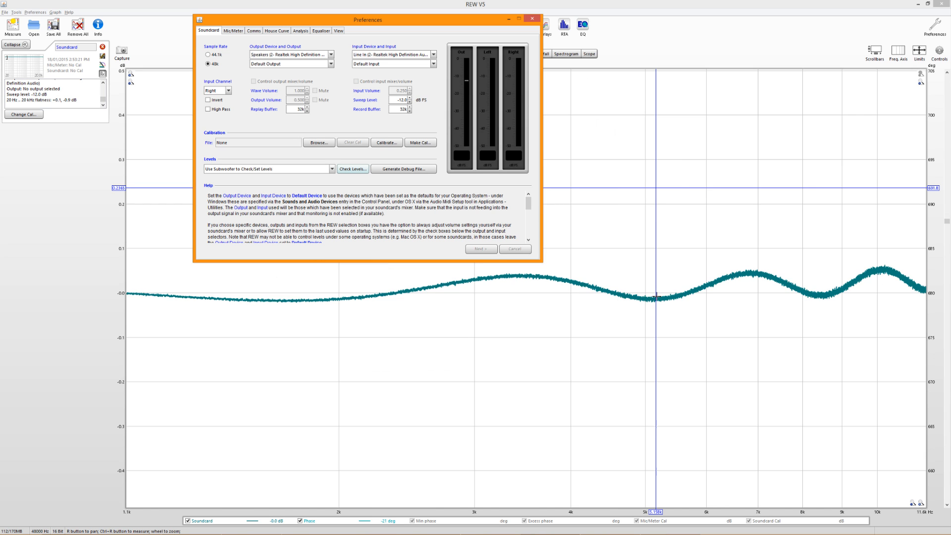
scroll(656, 297, "down", 1)
scroll(614, 299, "down", 2)
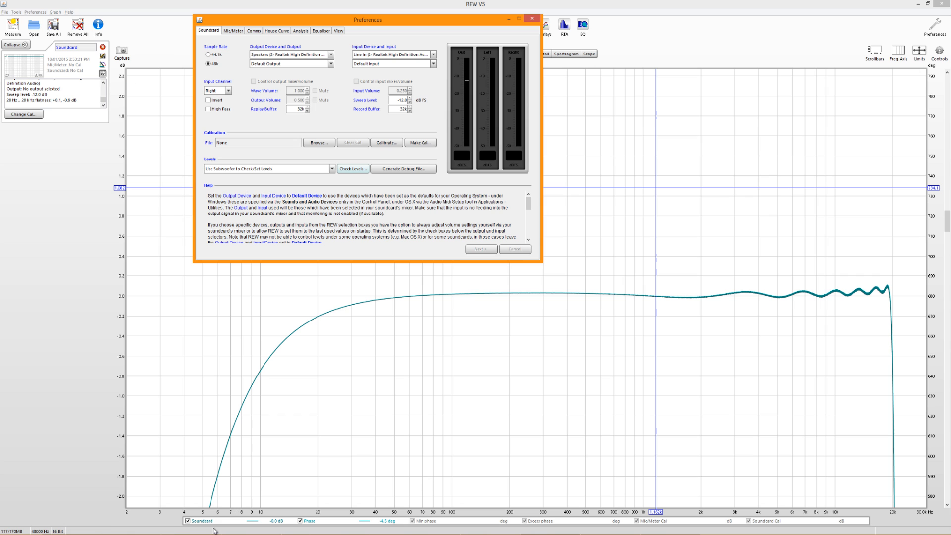
Step: Switch to config.txt in Notepad, set its two PK and two HS filters to ON, and minimize it
key("alt+Tab")
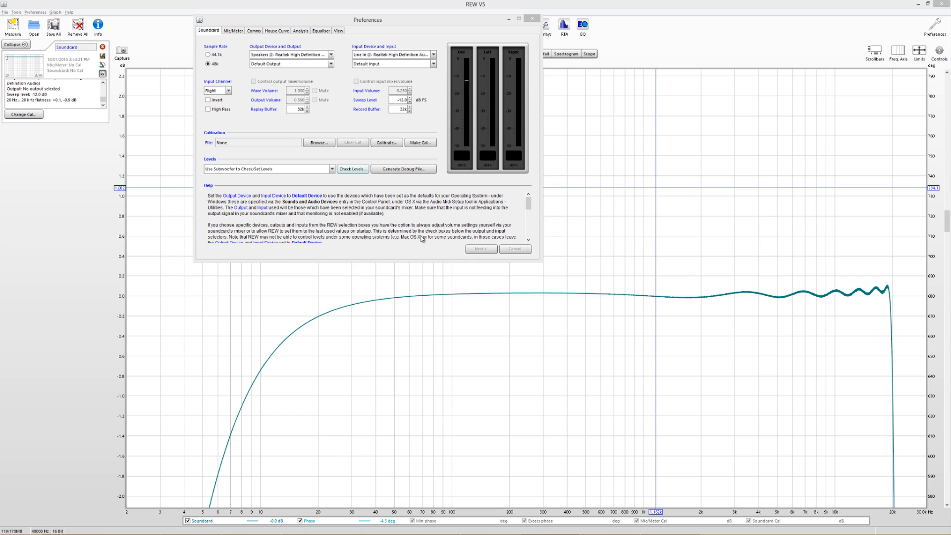
key("alt+Tab")
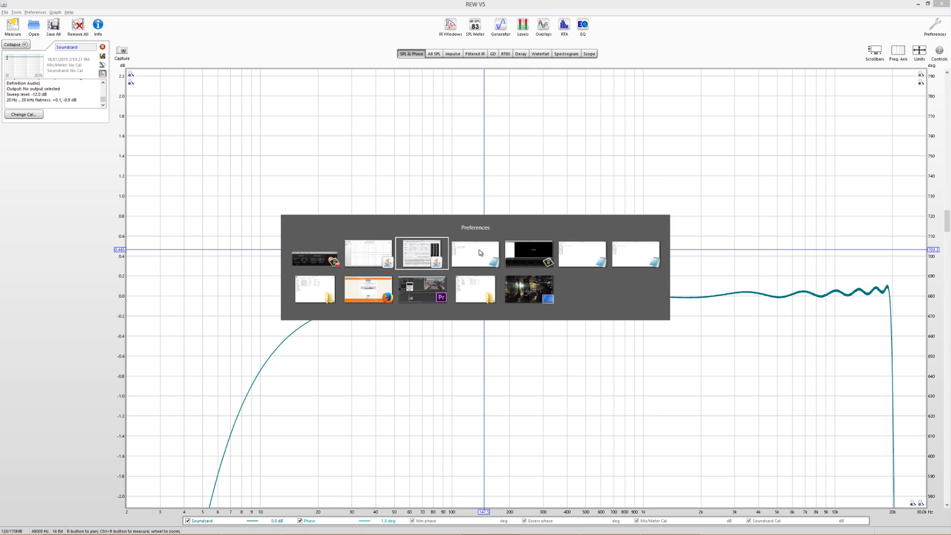
key("alt+Tab")
left_click(475, 252)
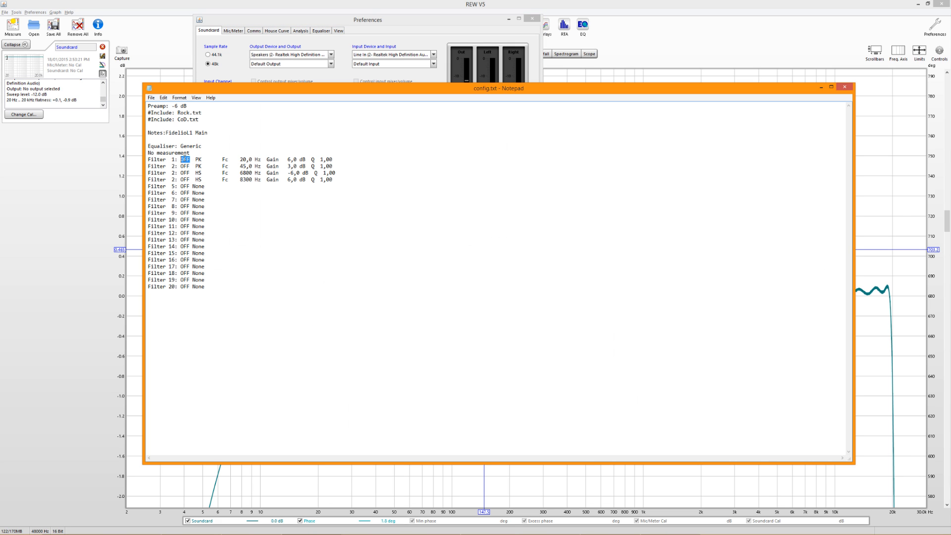
type("ON")
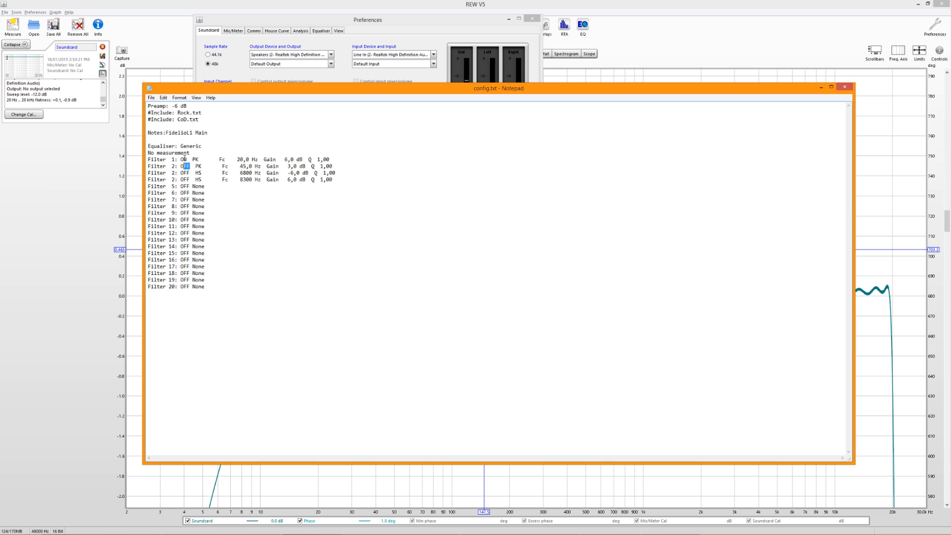
type("ON")
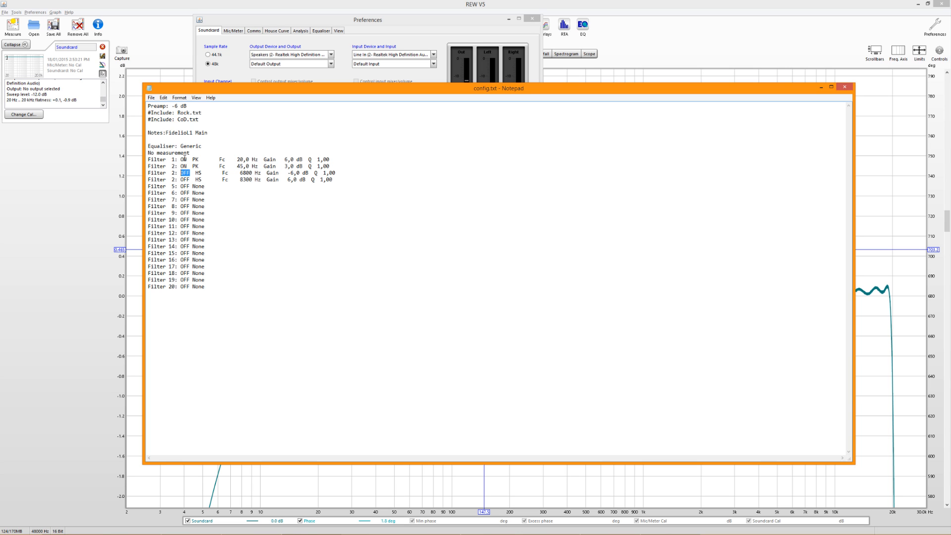
type("ON")
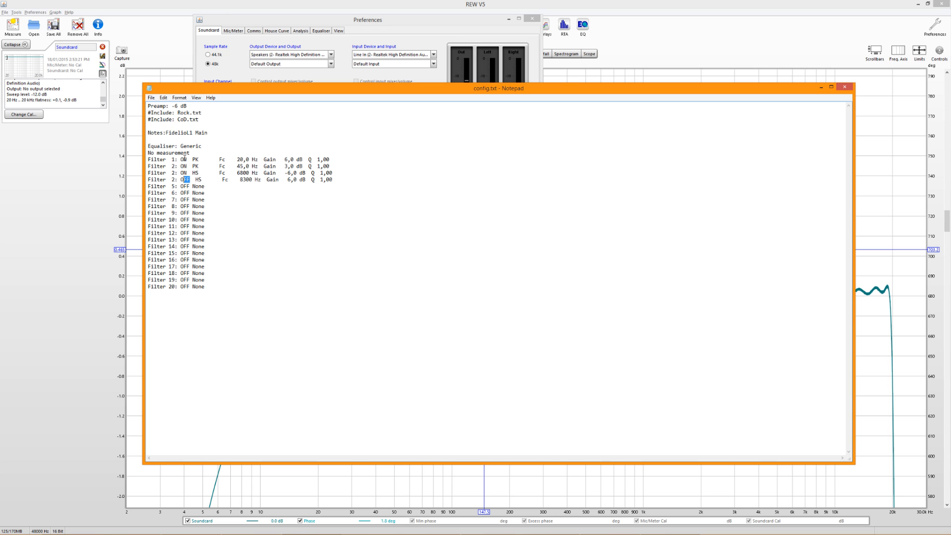
type("ON")
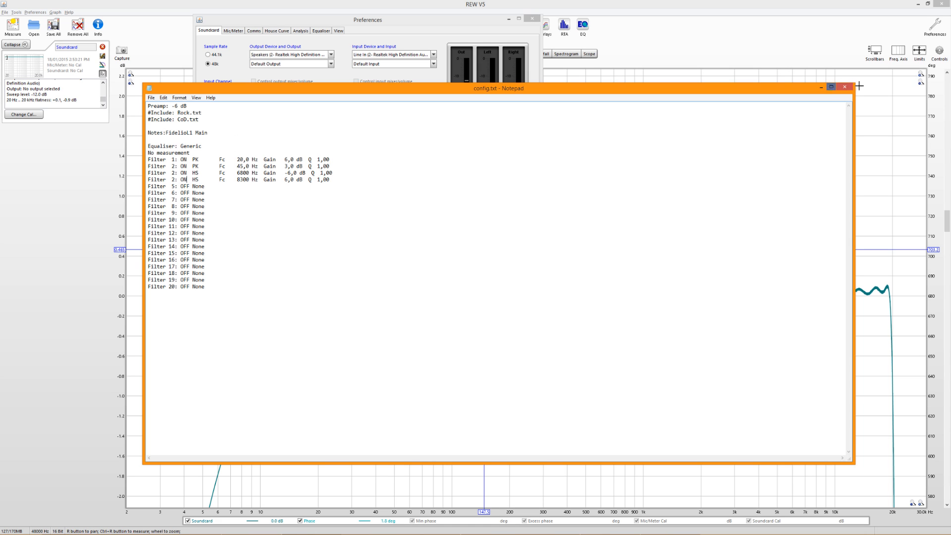
left_click(821, 88)
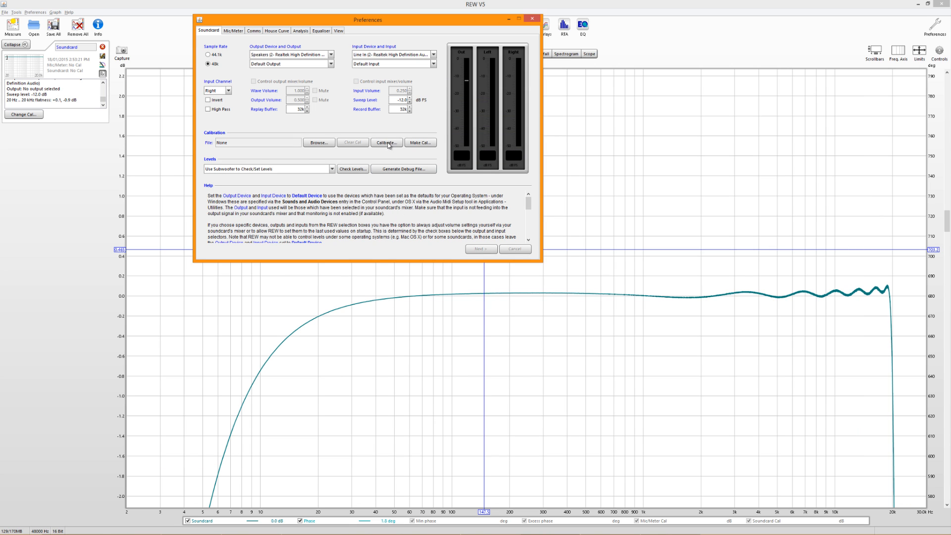
Step: Run a second soundcard loopback calibration in REW with the config.txt filters enabled and finish the measurement
left_click(385, 142)
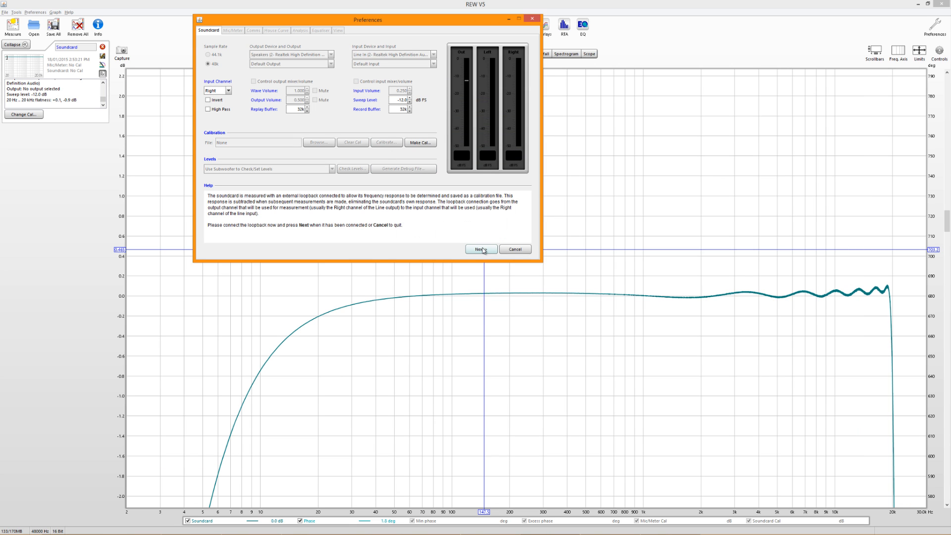
left_click(483, 250)
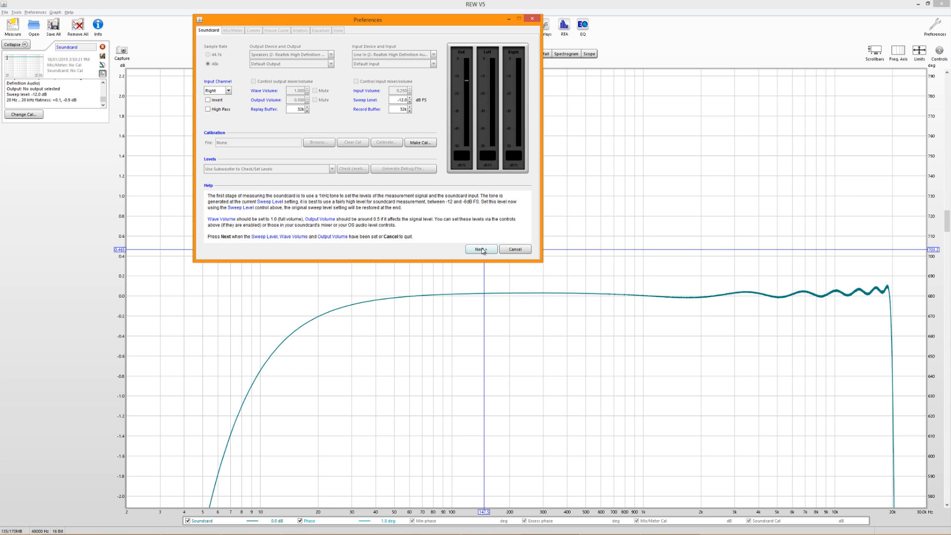
left_click(483, 249)
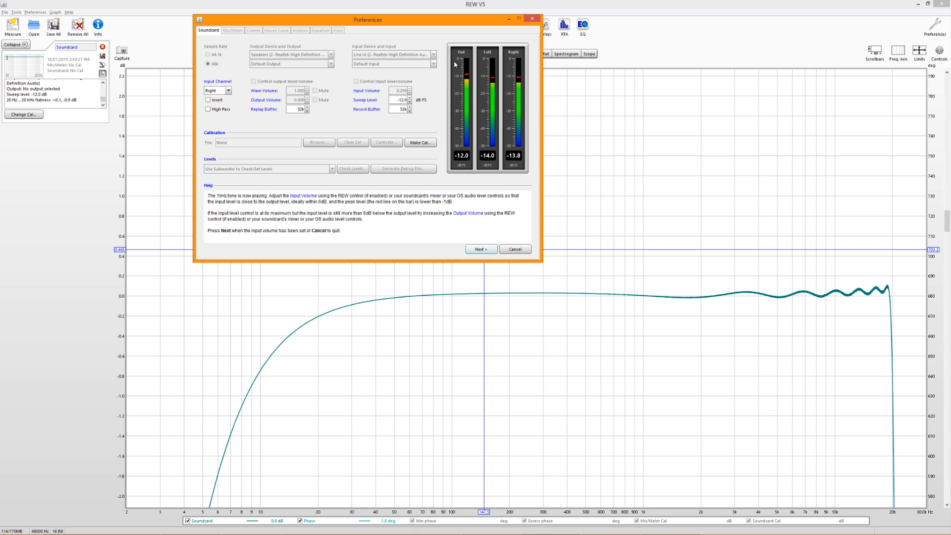
left_click(481, 250)
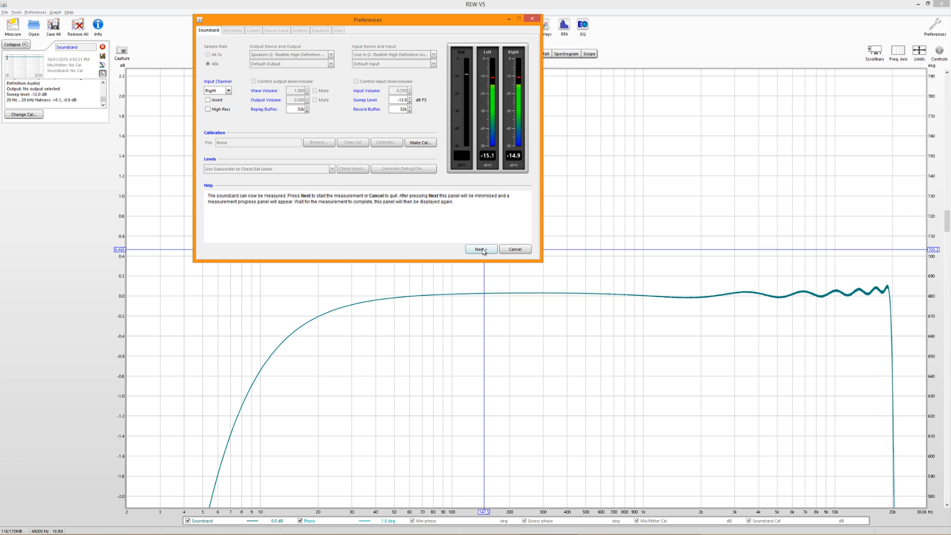
left_click(482, 250)
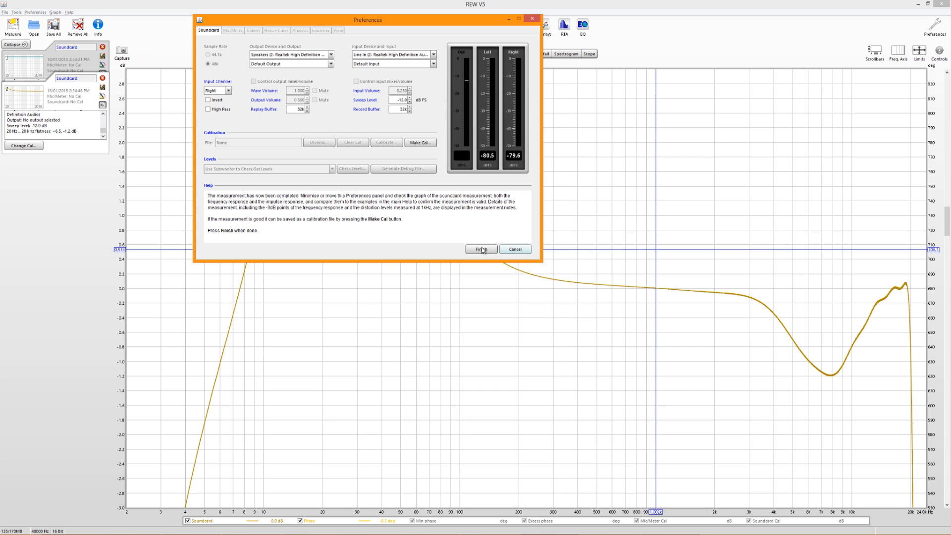
left_click(482, 249)
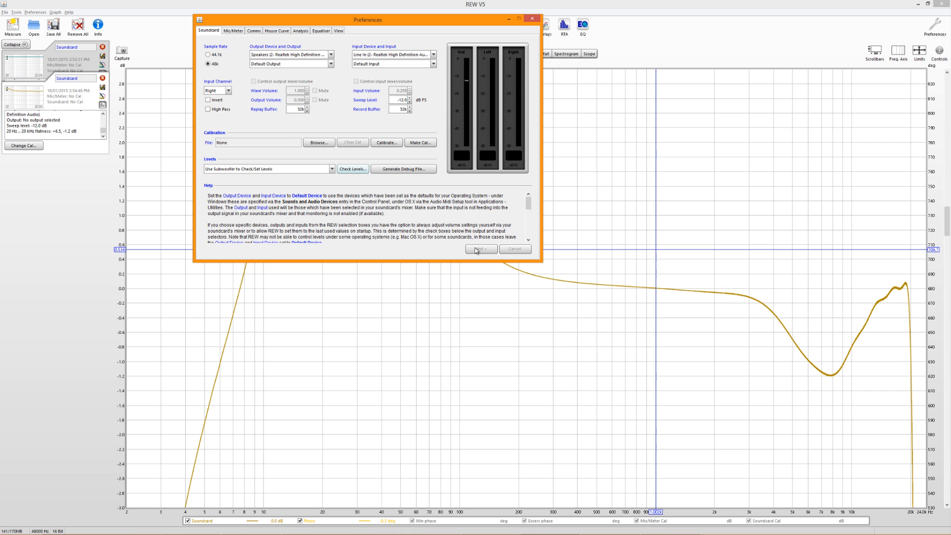
scroll(367, 218, "down", 6)
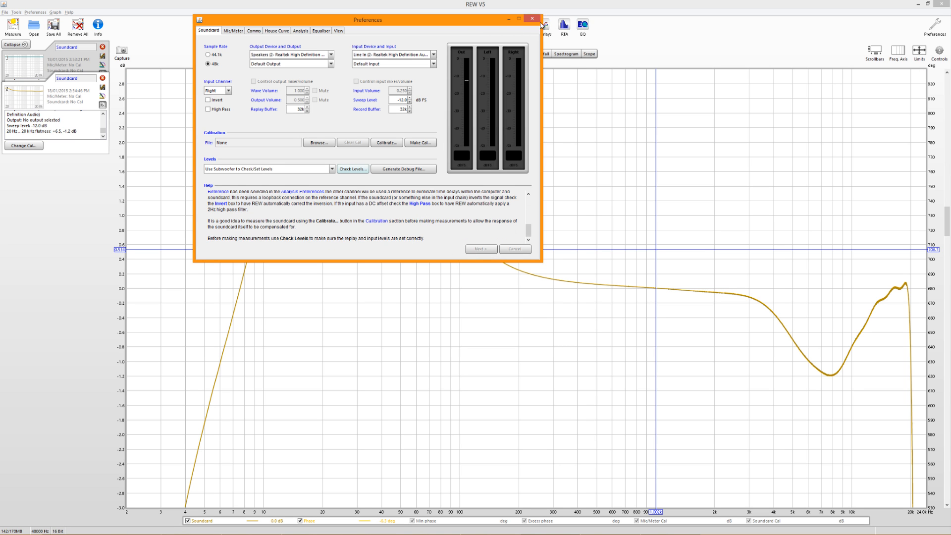
Step: Close the preferences, zoom the graph out and compare the soundcard responses measured with filters off and on
left_click(539, 20)
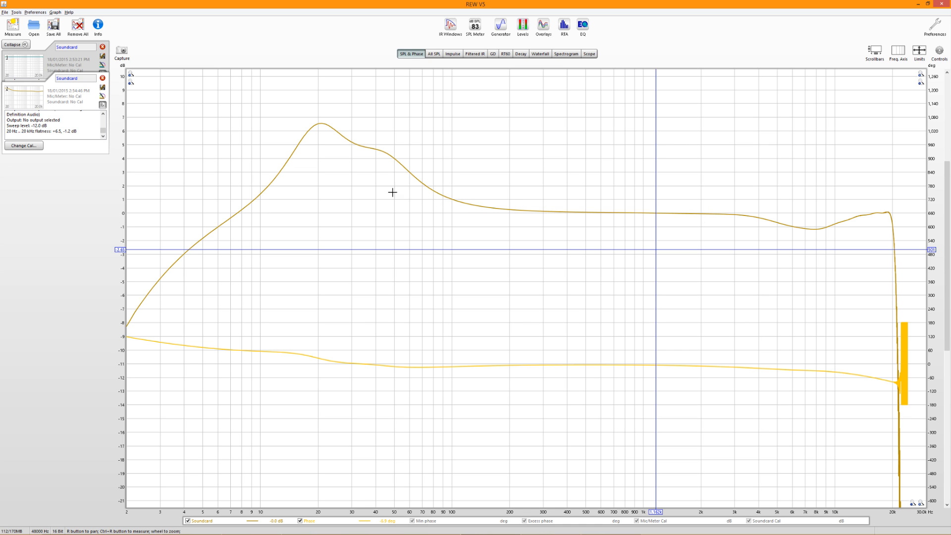
scroll(426, 191, "down", 2)
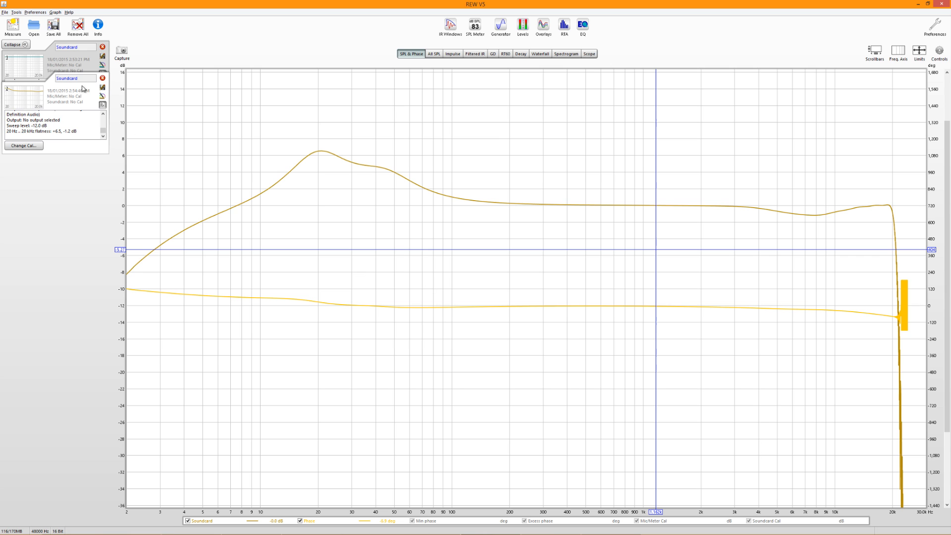
left_click(49, 63)
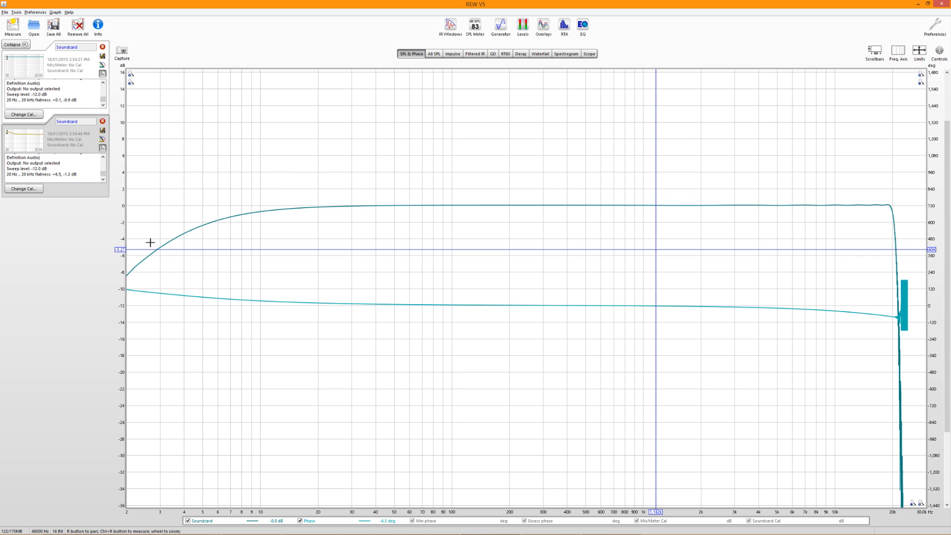
left_click(50, 141)
left_click(41, 71)
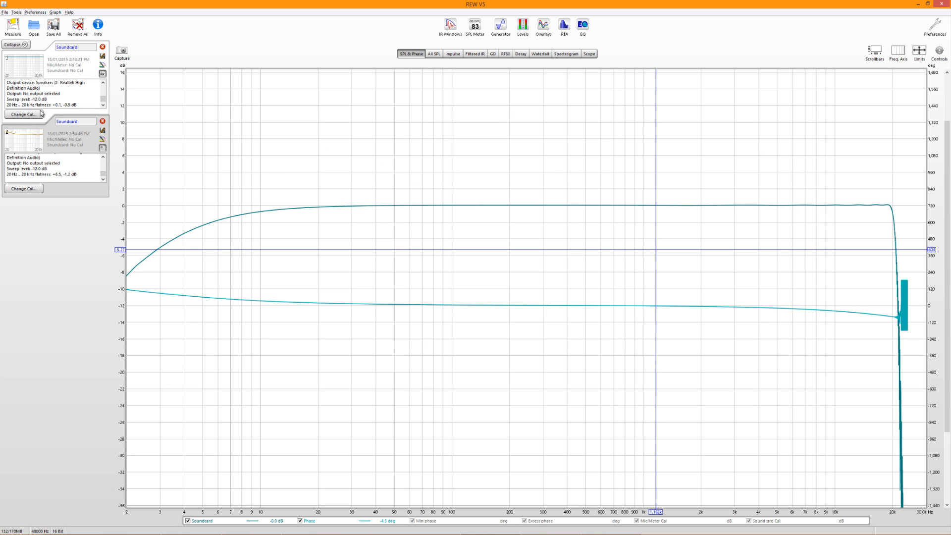
left_click(46, 132)
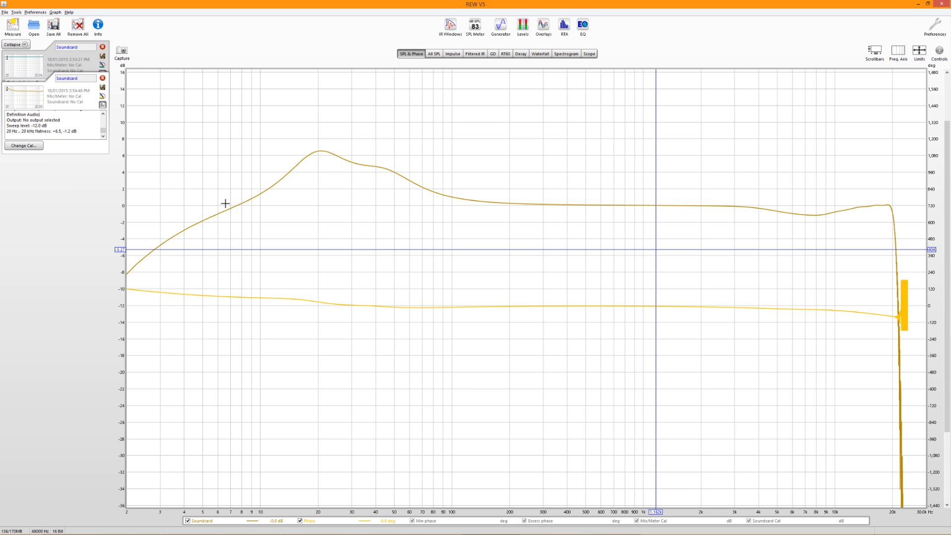
left_click(53, 74)
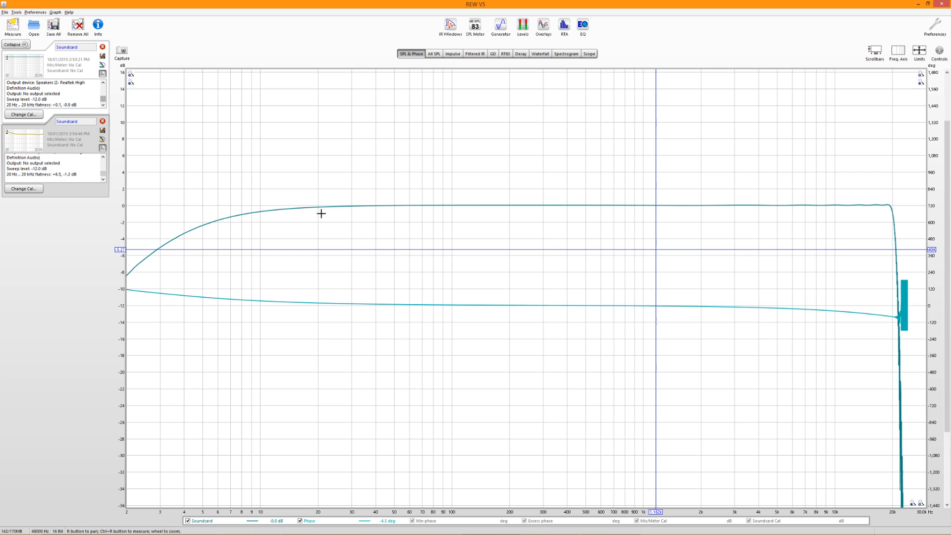
left_click(54, 141)
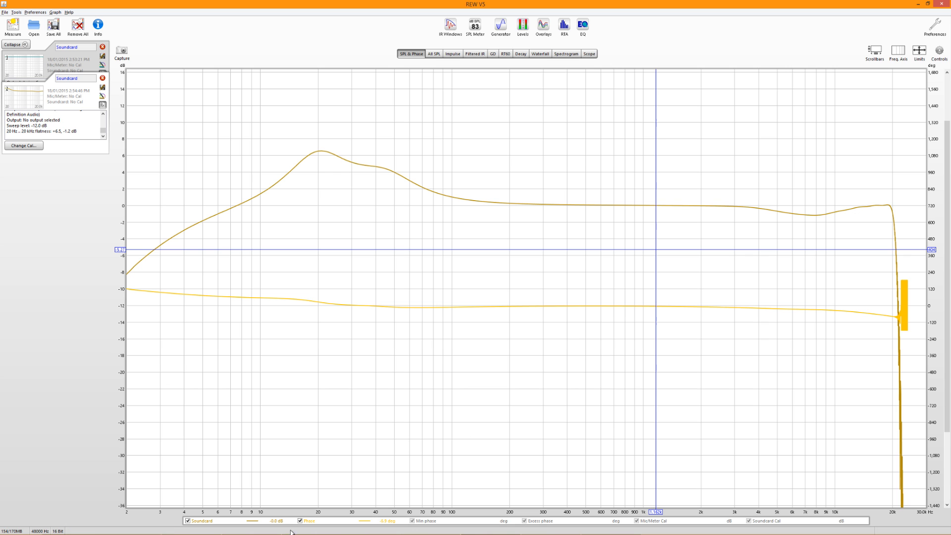
Step: Switch to config.txt in Notepad to review its PK and HS filter entries, and return to REW
key("super")
key("super")
key("alt+Tab")
key("alt+Tab")
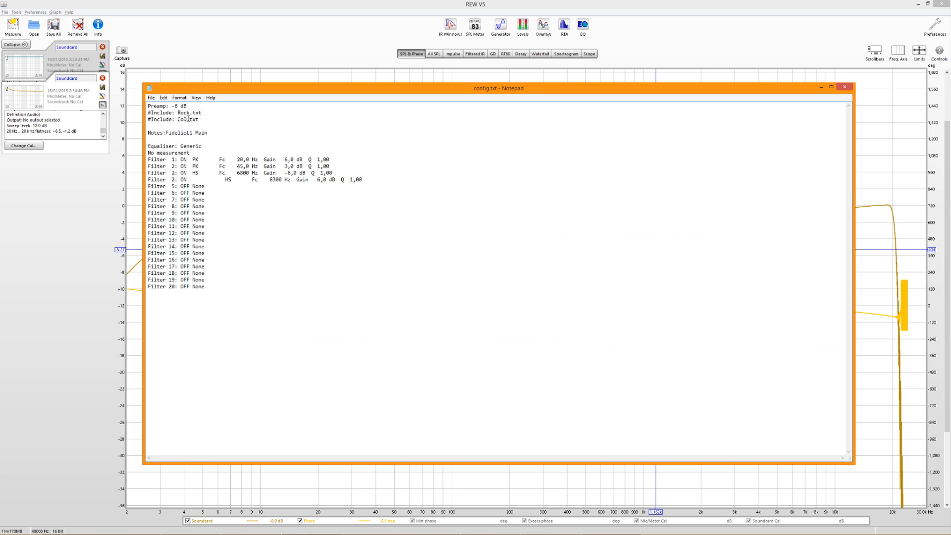
left_click(111, 320)
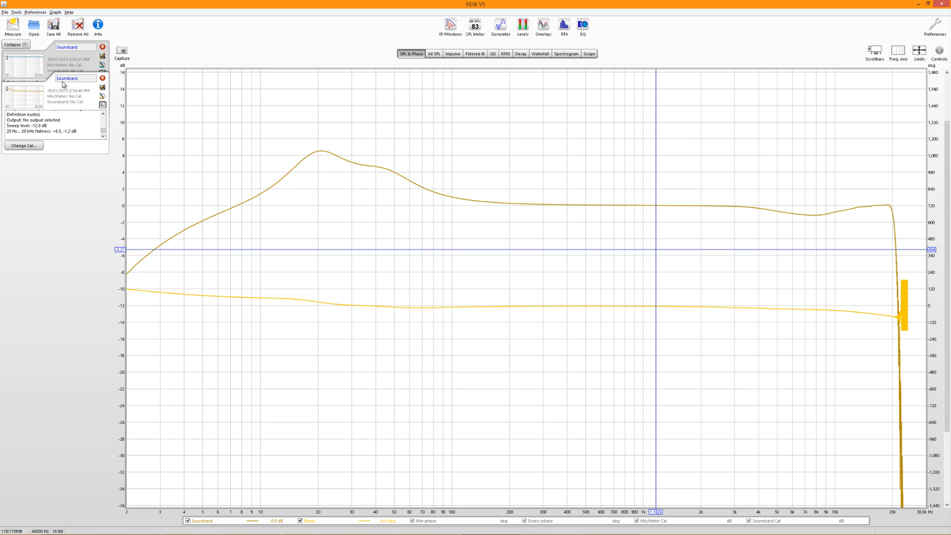
Step: Alternate between the first and second Soundcard measurements to examine how the filters alter the bass and treble
left_click(52, 65)
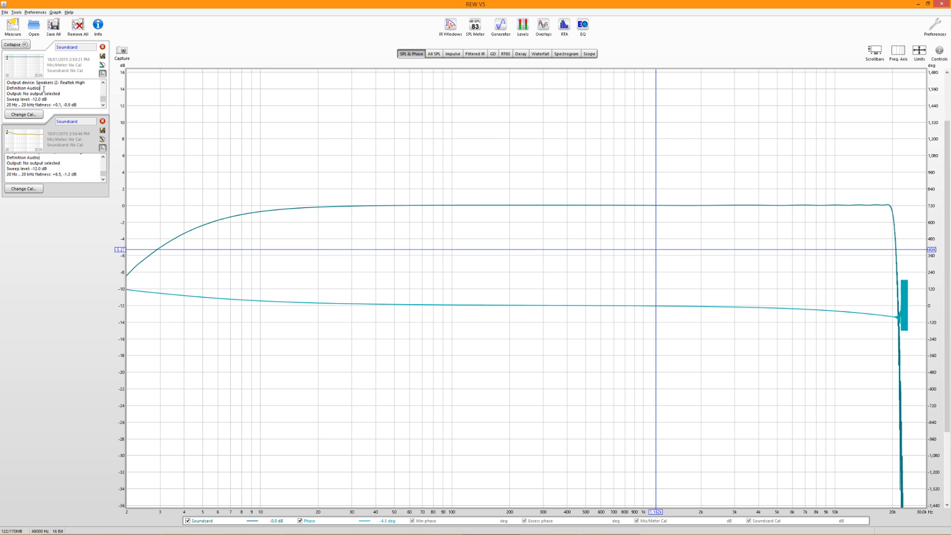
left_click(53, 123)
left_click(47, 57)
left_click(51, 123)
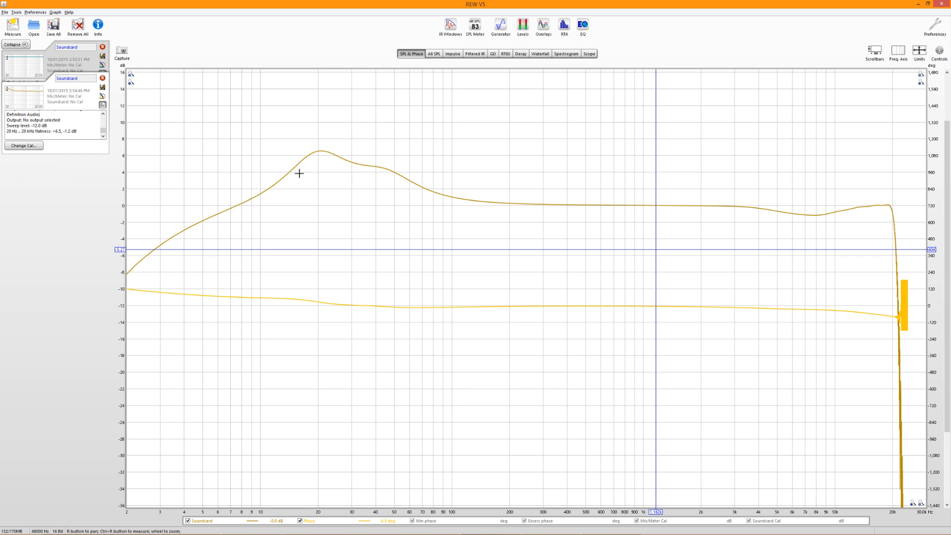
left_click(43, 64)
left_click(38, 134)
left_click(38, 74)
left_click(38, 133)
left_click(54, 72)
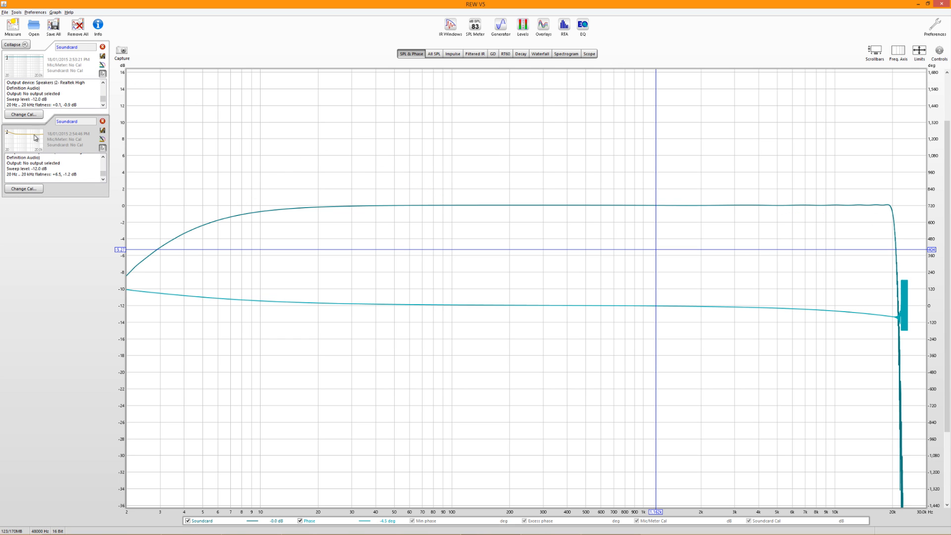
left_click(33, 139)
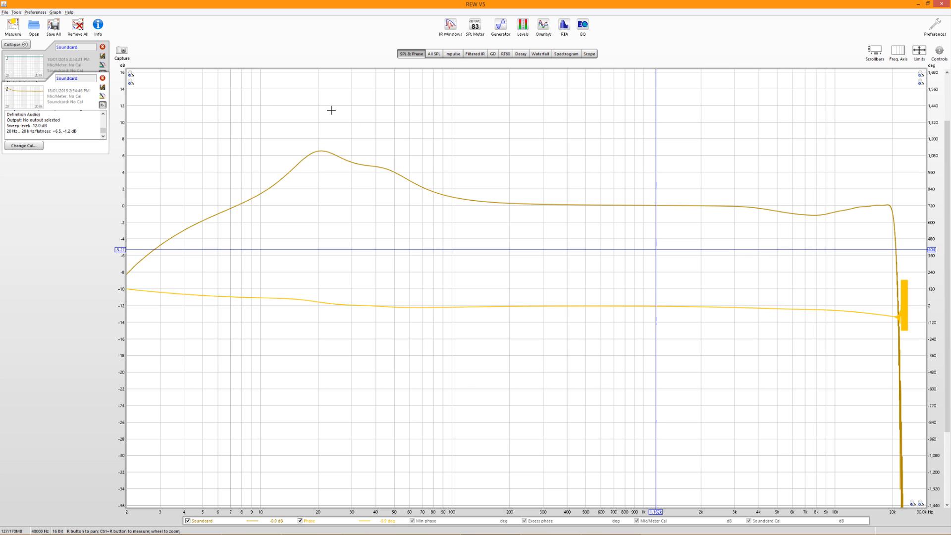
left_click(39, 72)
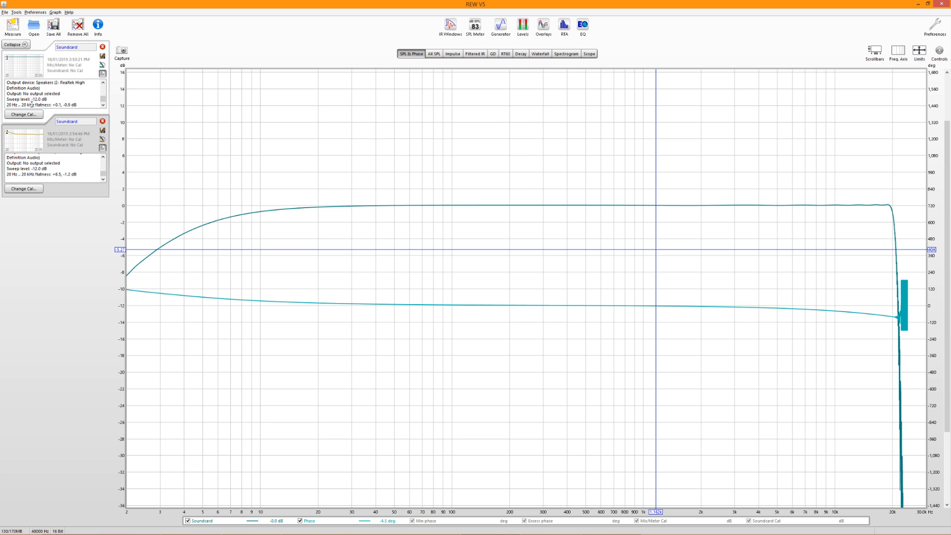
left_click(35, 137)
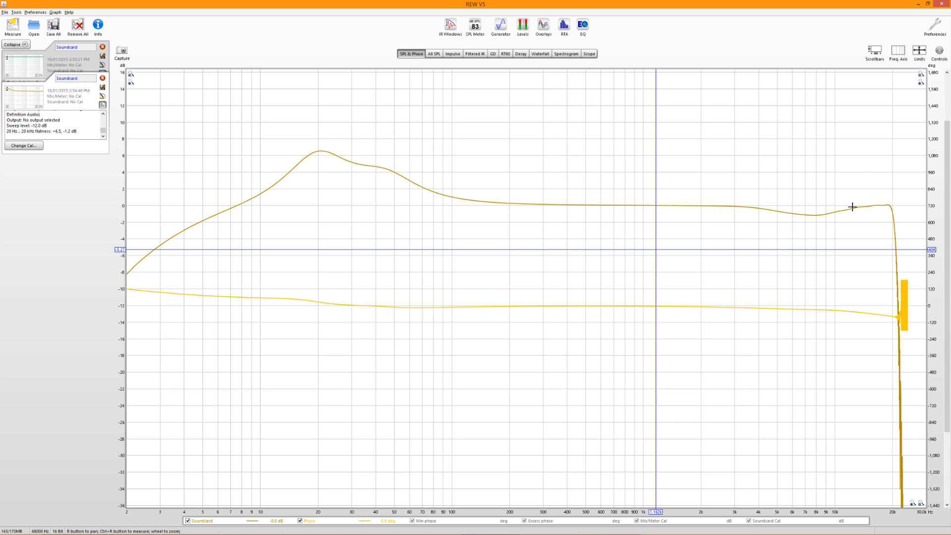
Step: Bring up config.txt in Notepad to check the filter configuration before measuring
mouse_move(317, 534)
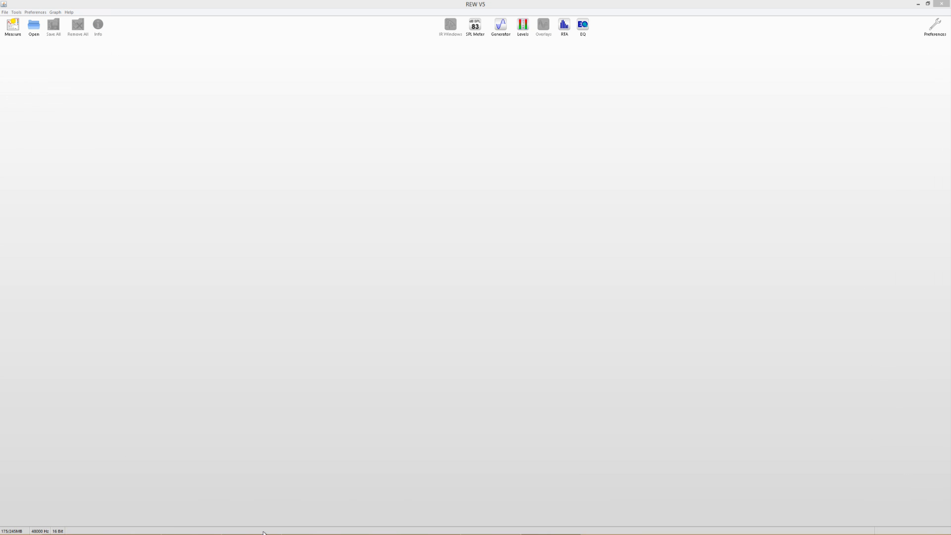
mouse_move(468, 533)
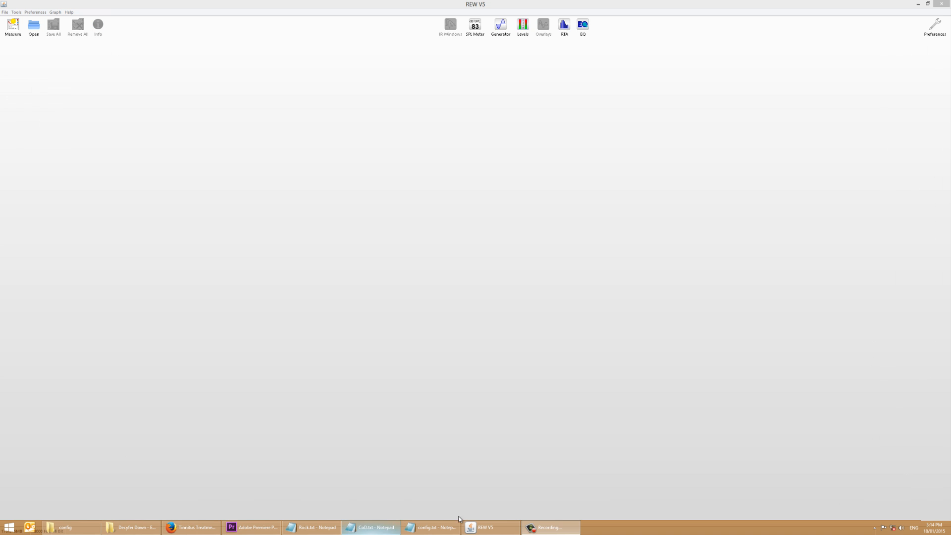
left_click(430, 527)
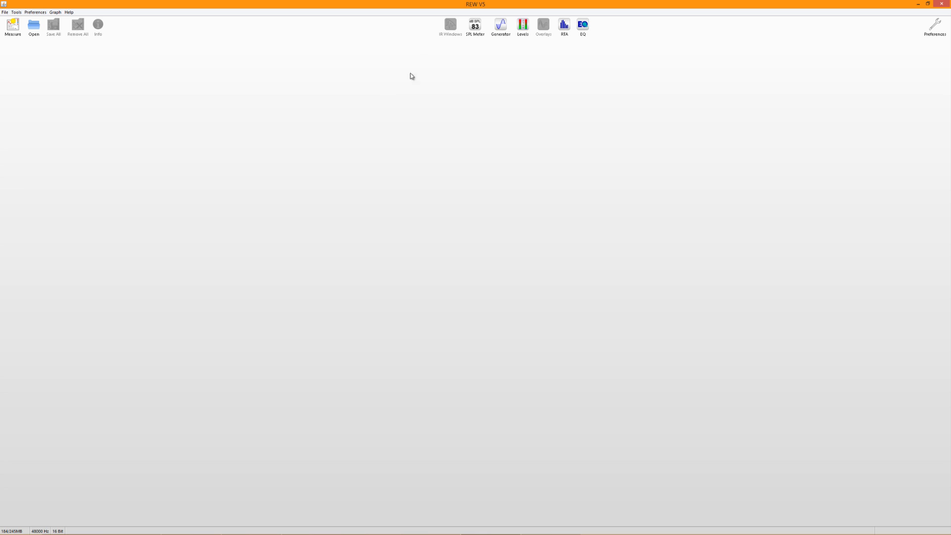
Step: Start an SPL meter calibration in REW using the REW speaker cal signal
left_click(474, 26)
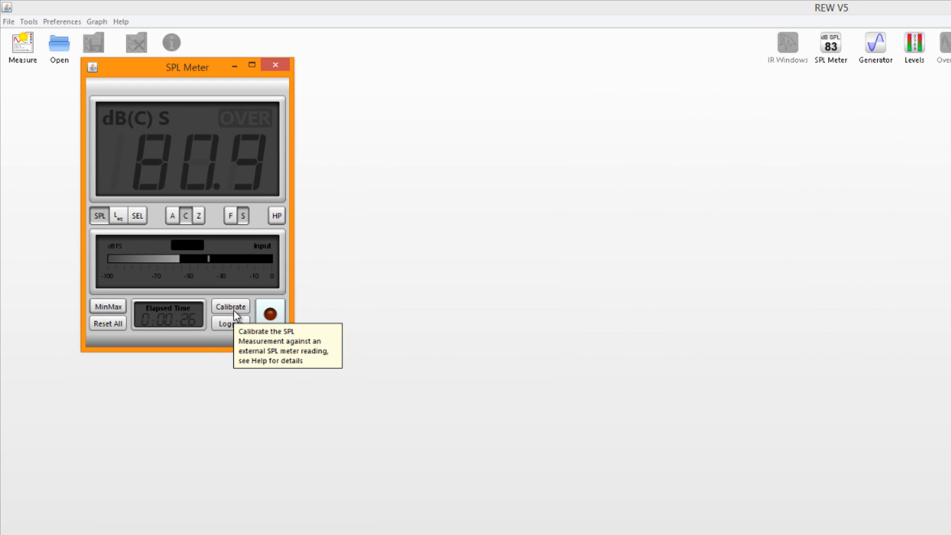
left_click(234, 308)
left_click(169, 227)
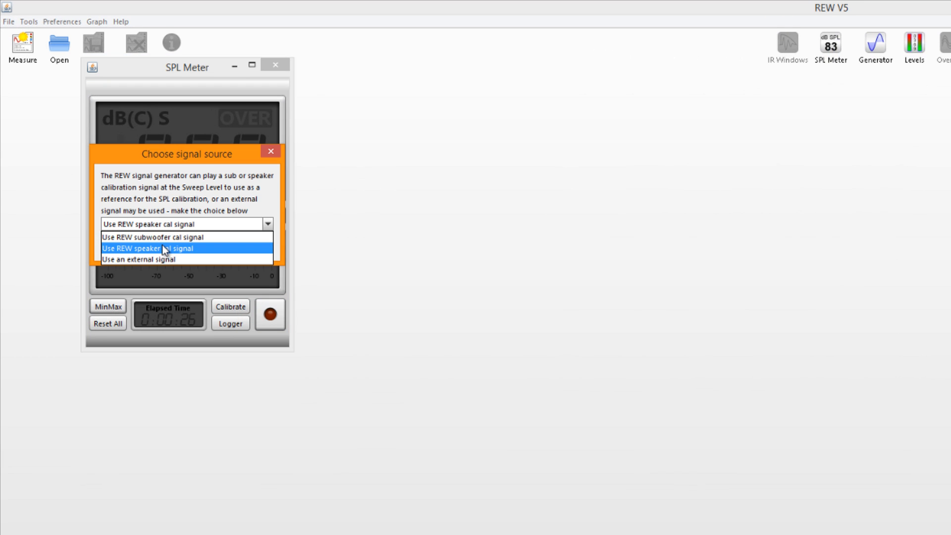
left_click(156, 248)
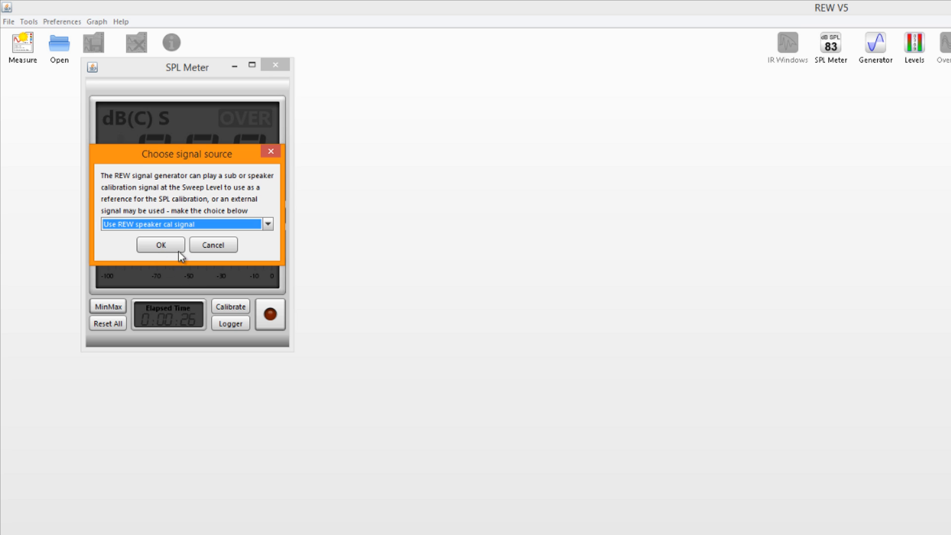
left_click(171, 244)
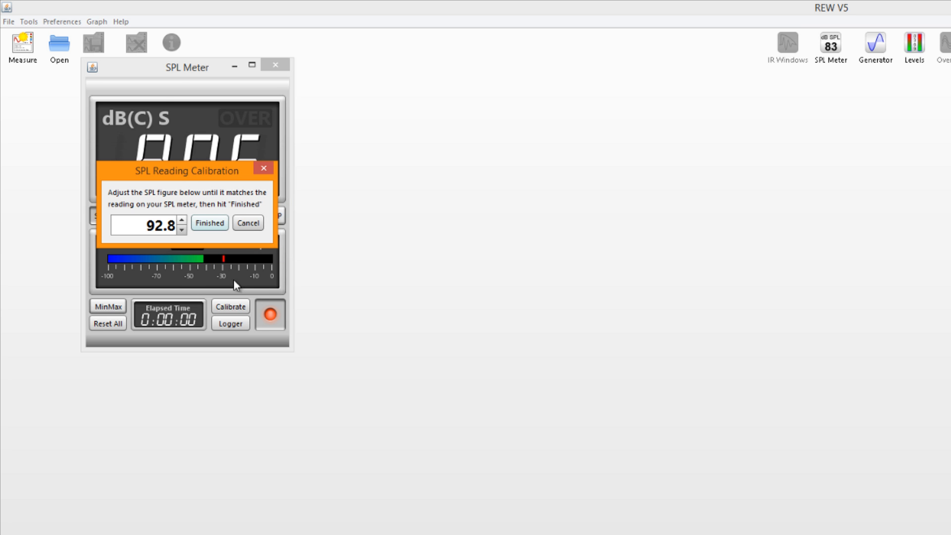
Step: Set the SPL calibration reading to 94.9 dB, finish the calibration and close the SPL meter
left_click_drag(194, 171, 449, 159)
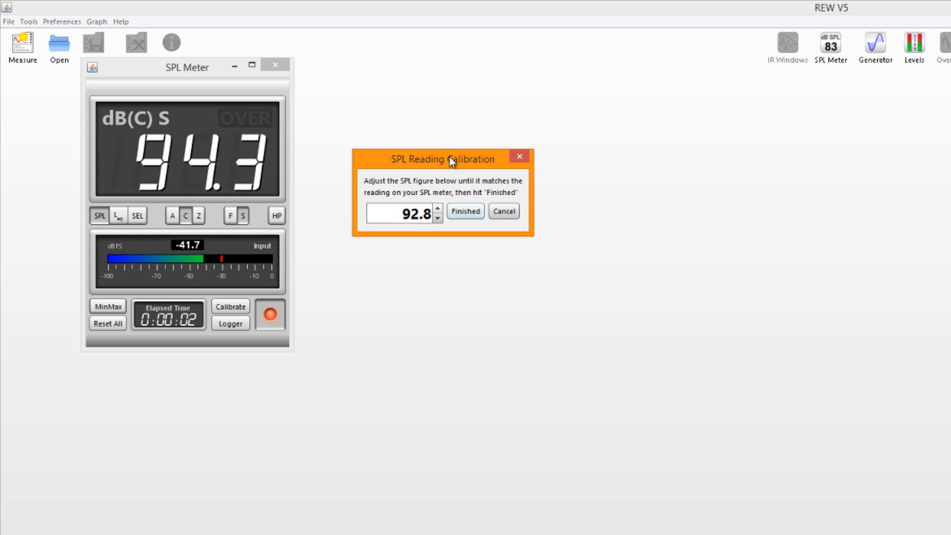
left_click(436, 208)
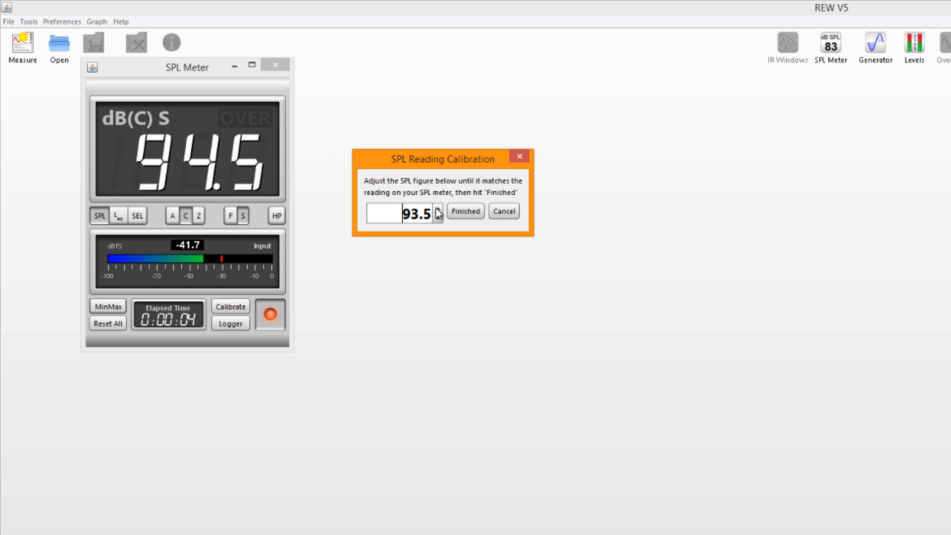
left_click(435, 208)
left_click(436, 208)
left_click(436, 208)
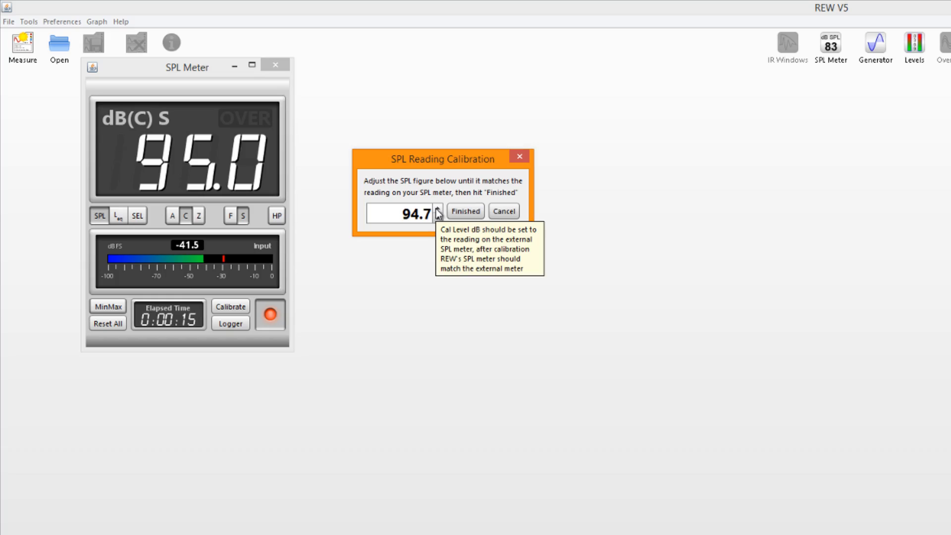
left_click(438, 210)
left_click(438, 210)
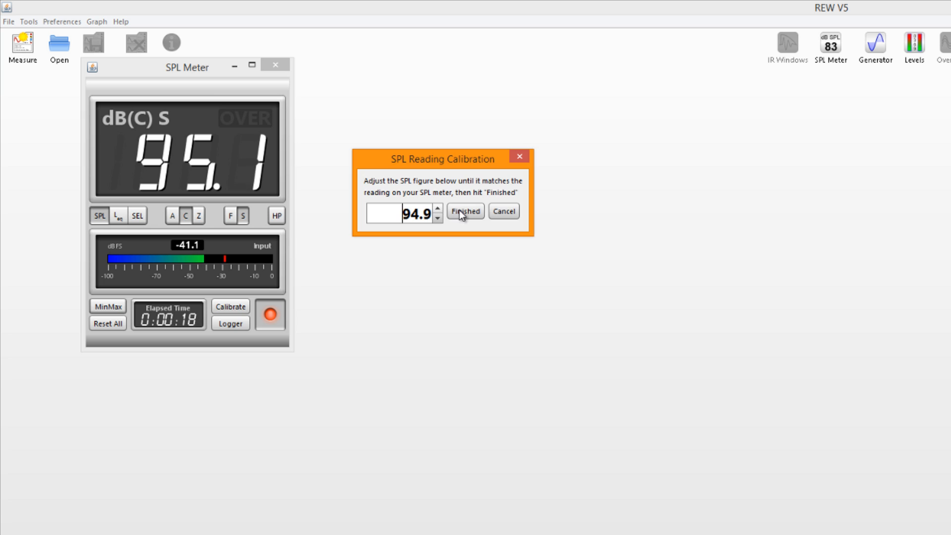
left_click(459, 210)
left_click(196, 250)
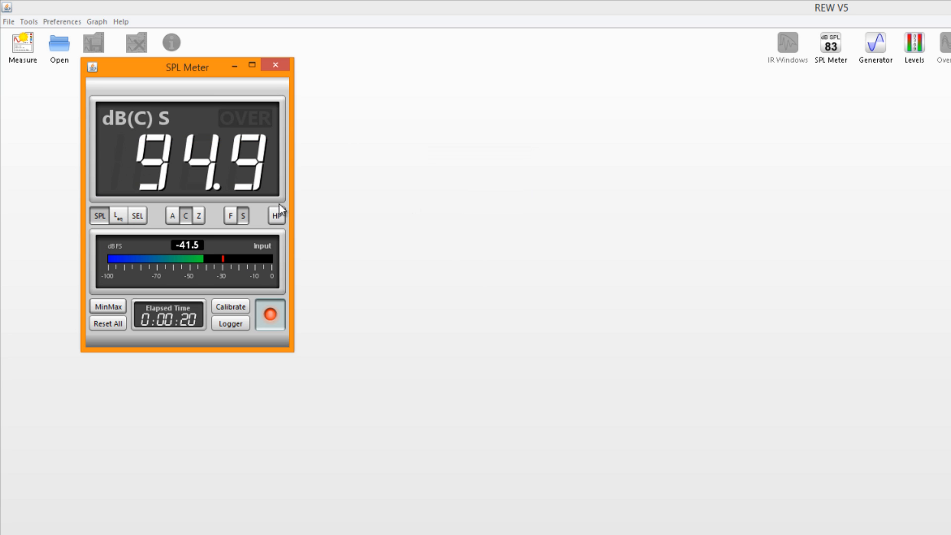
left_click(271, 64)
Step: Open a new SPL measurement with a sweep range from 50 Hz to 18,000 Hz
left_click(20, 46)
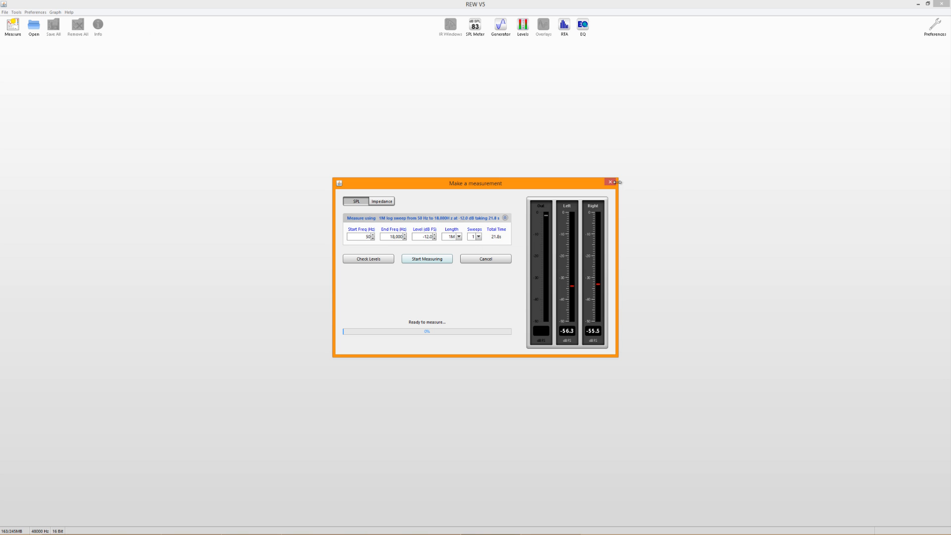
left_click(615, 182)
double_click(368, 237)
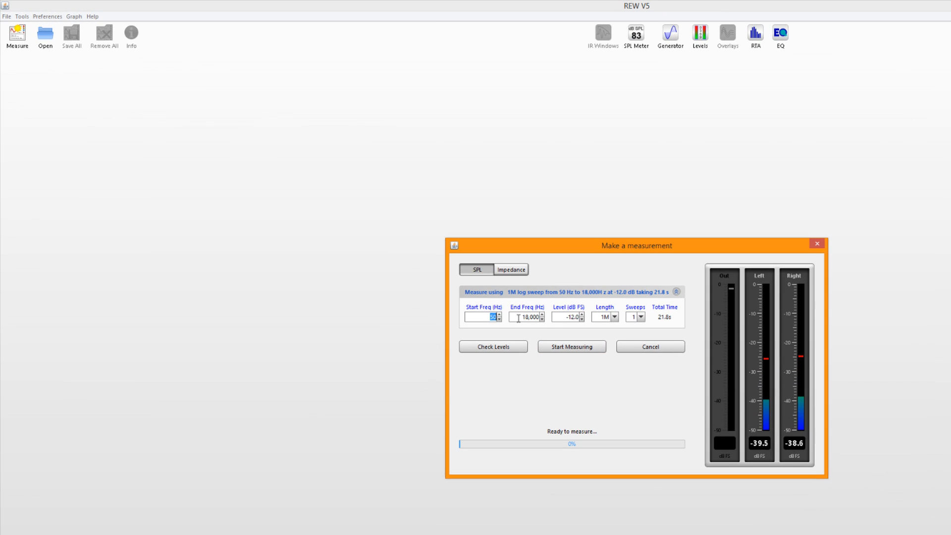
left_click_drag(519, 318, 530, 318)
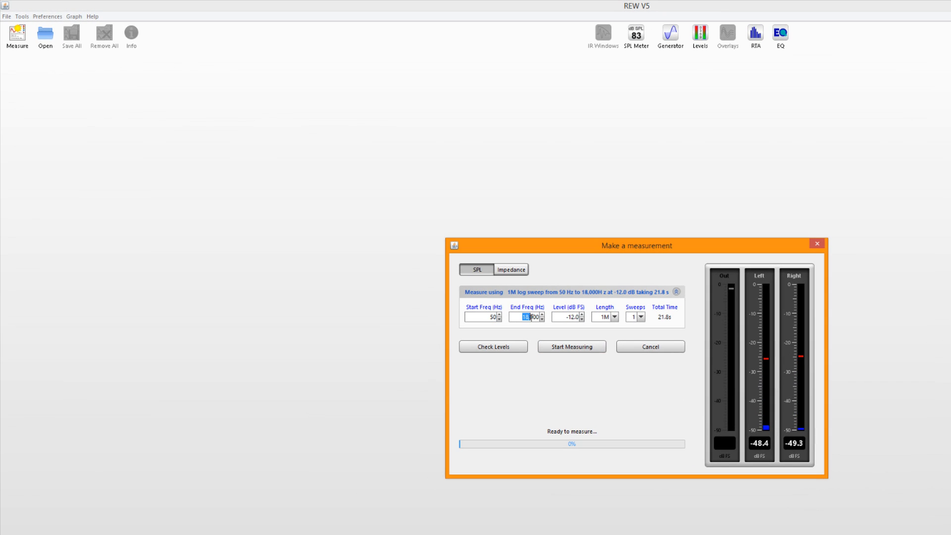
left_click(534, 317)
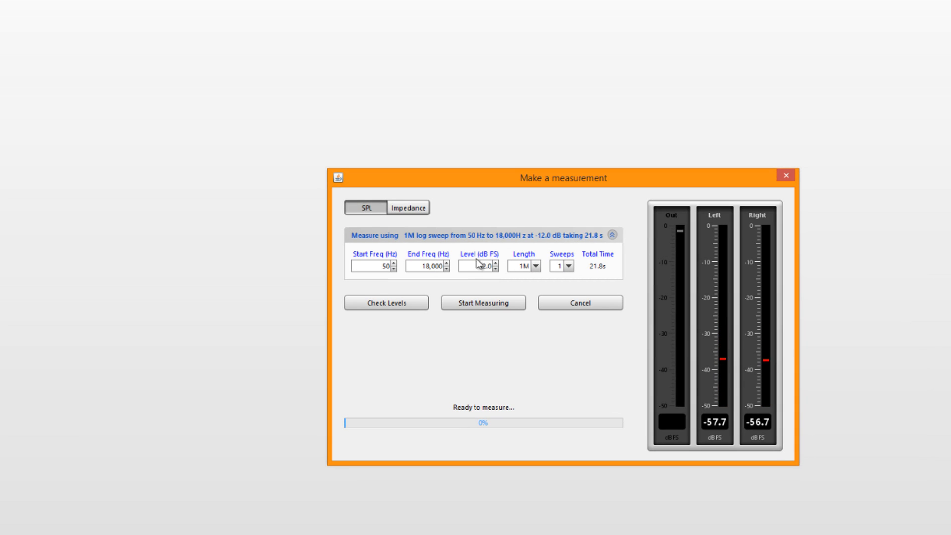
Step: Select a sweep length of 1M with 1 sweep and run the measurement
left_click(535, 266)
left_click(535, 310)
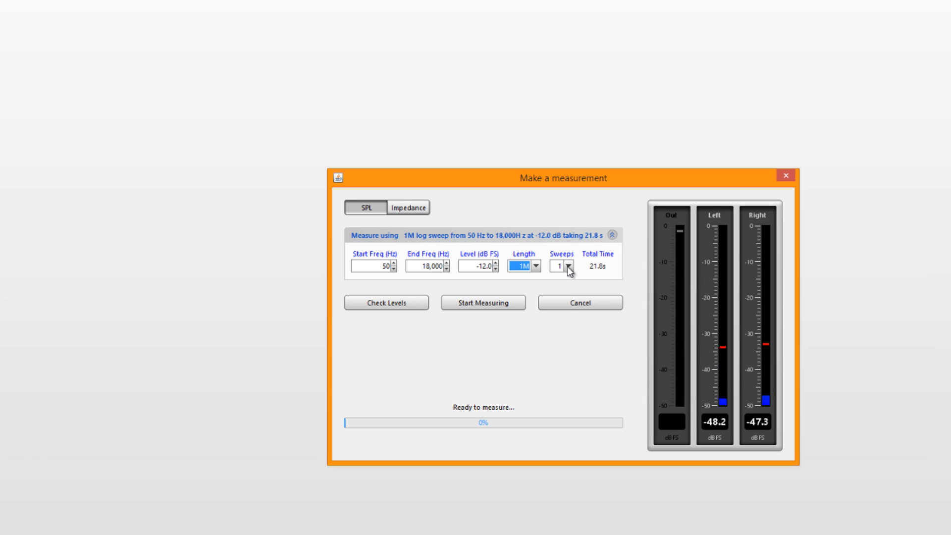
left_click(568, 266)
left_click(568, 279)
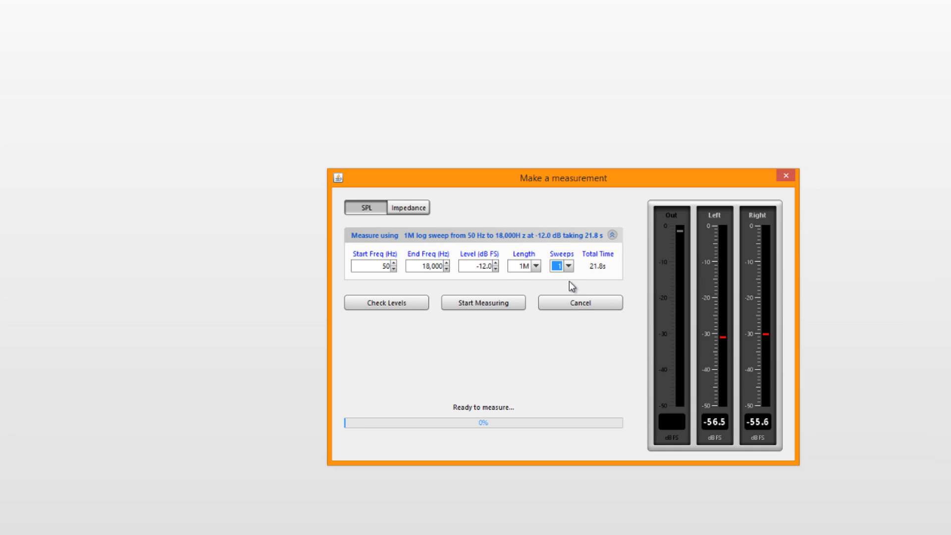
left_click(482, 304)
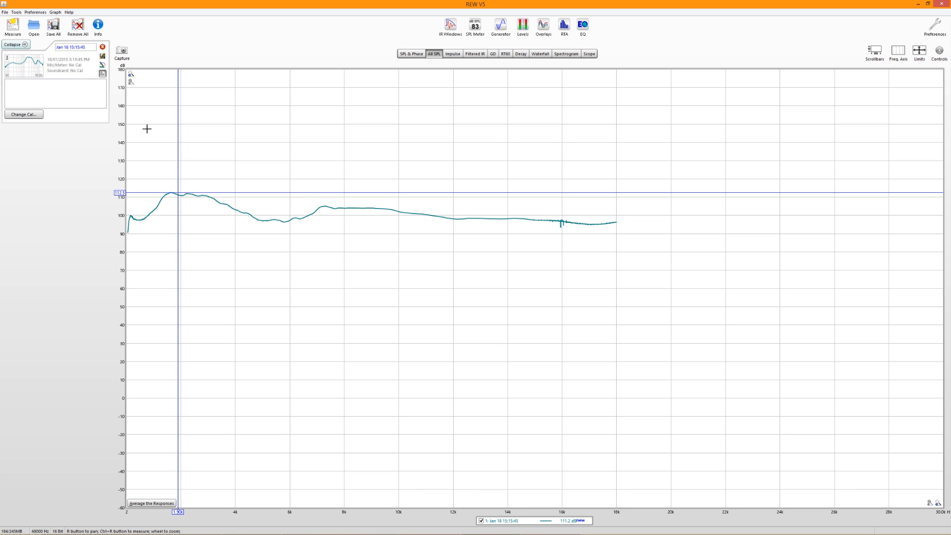
Step: Remove the current unsaved measurement and confirm its removal
left_click(102, 48)
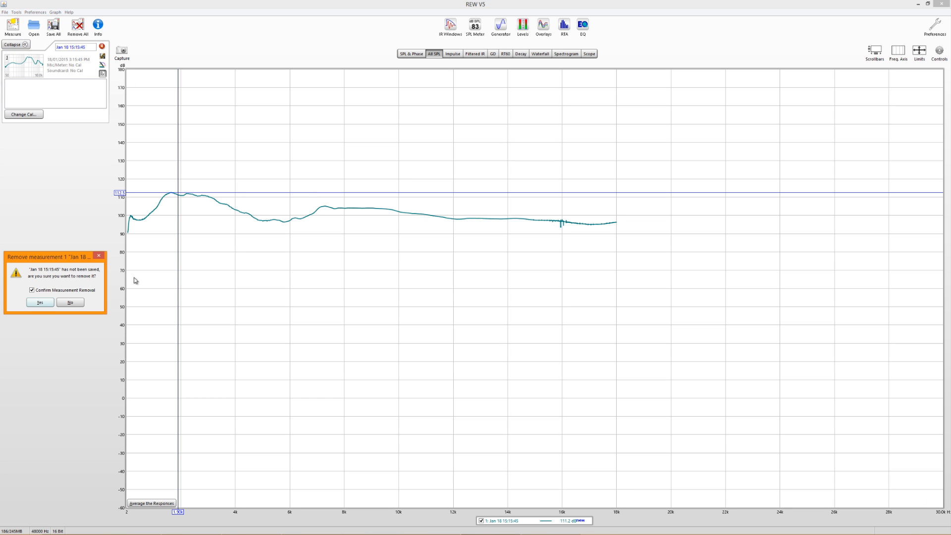
left_click(39, 303)
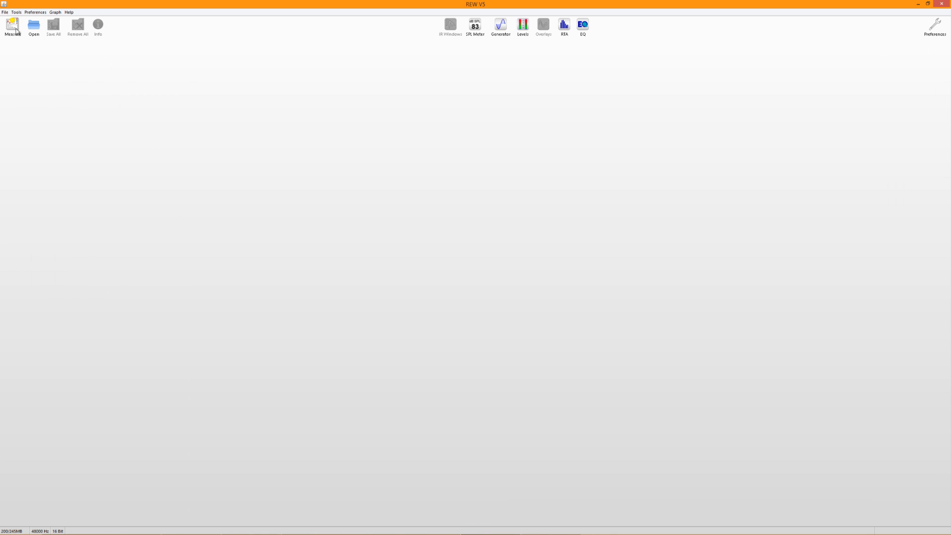
left_click(15, 30)
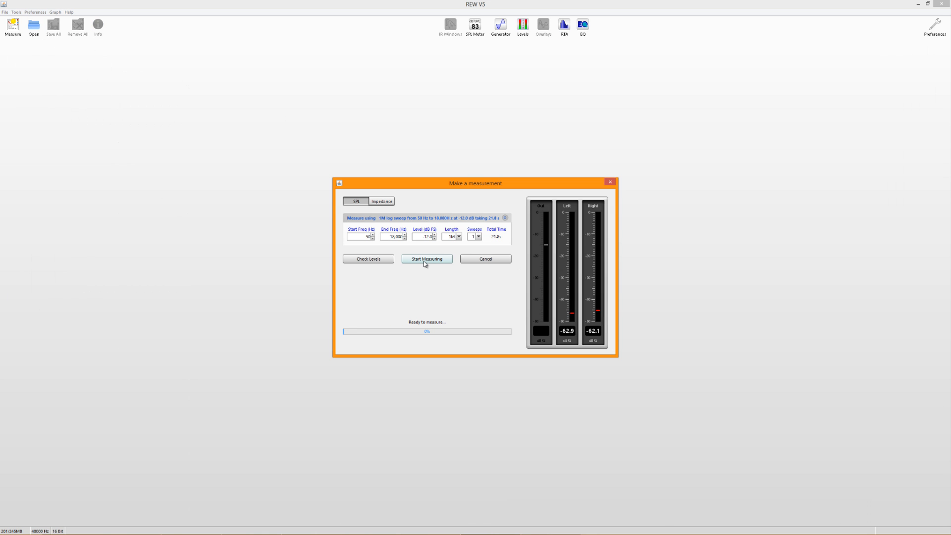
left_click(610, 182)
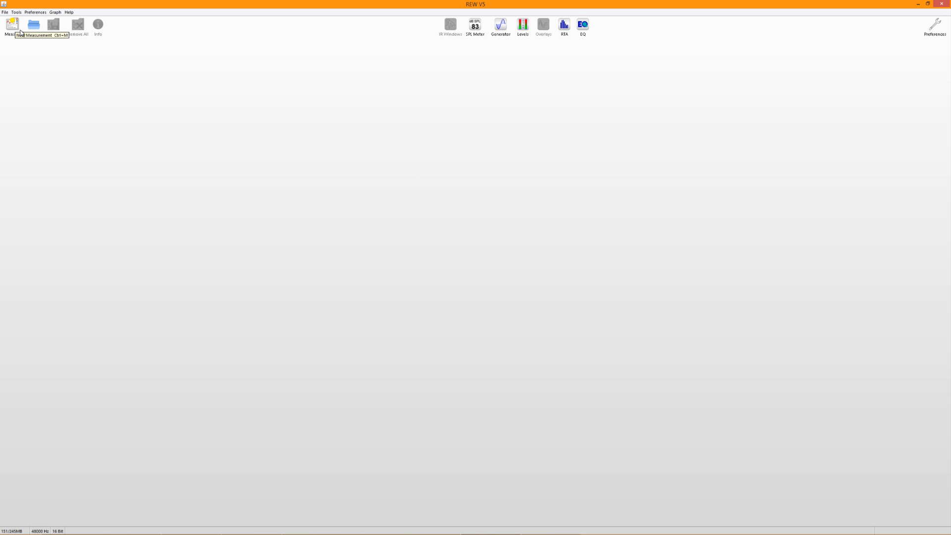
Step: Run a new SPL measurement from 50 Hz to 18,000 Hz with a 1M sweep length and 1 sweep
left_click(15, 26)
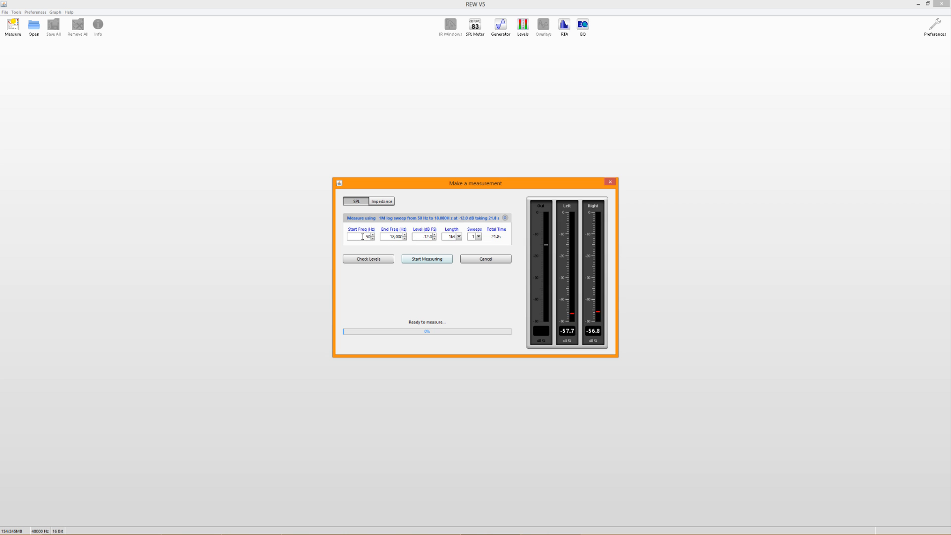
left_click(459, 237)
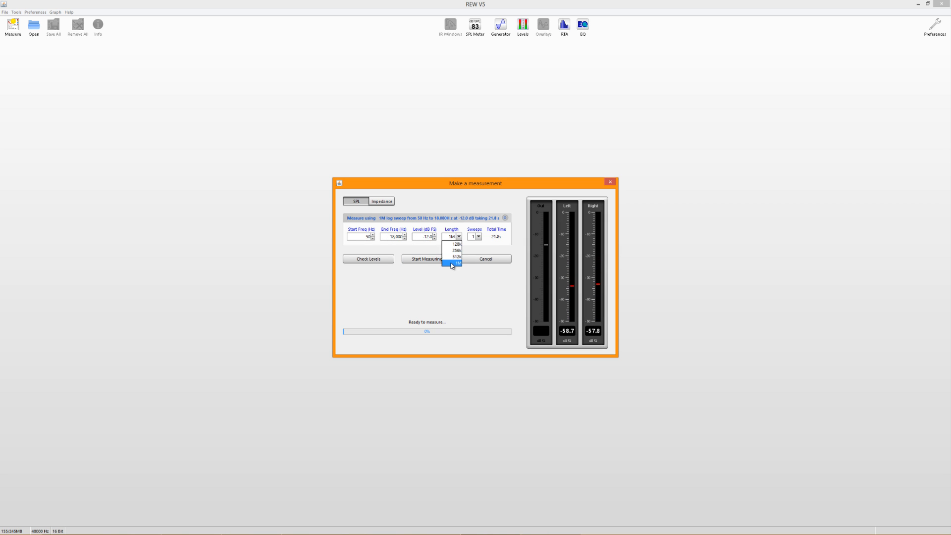
left_click(452, 263)
left_click(479, 237)
left_click(473, 243)
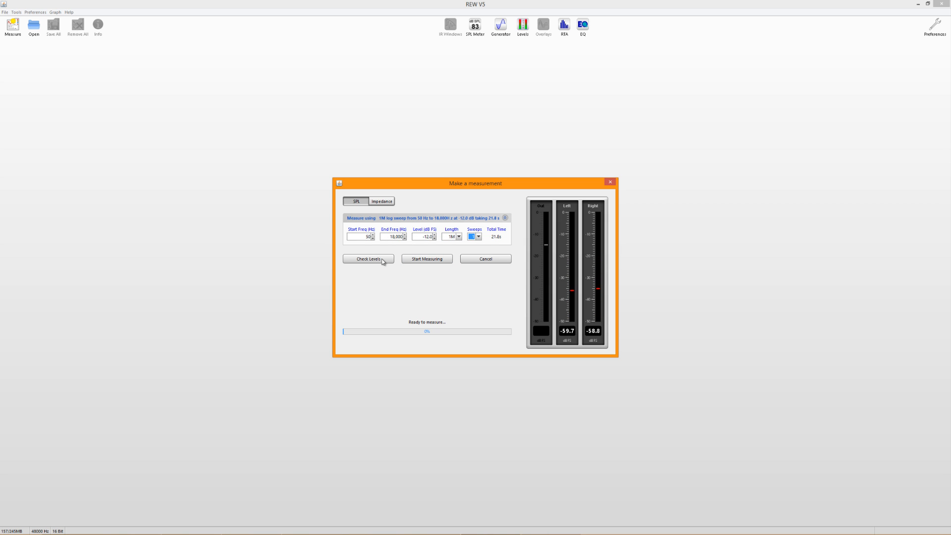
left_click(422, 265)
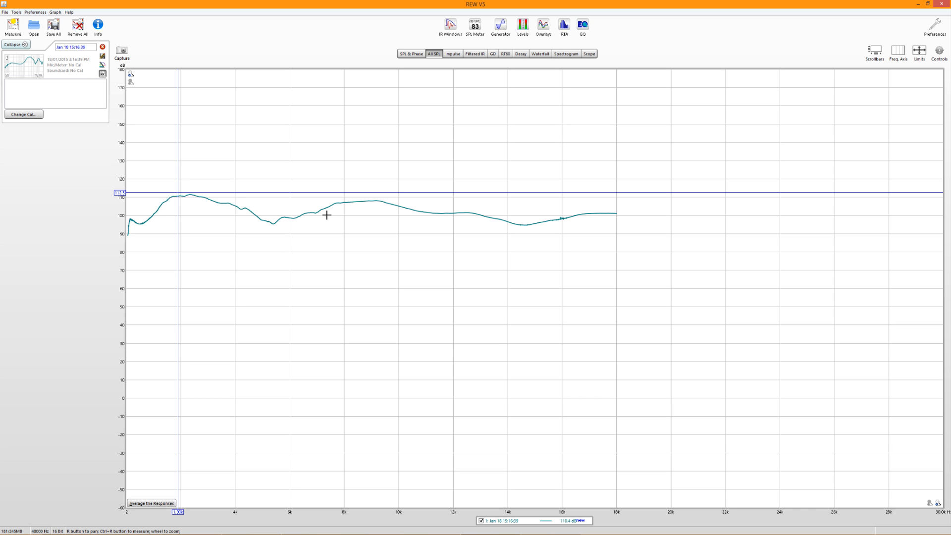
Step: Save the new measurement to the Desktop as FidelioL1
left_click(421, 55)
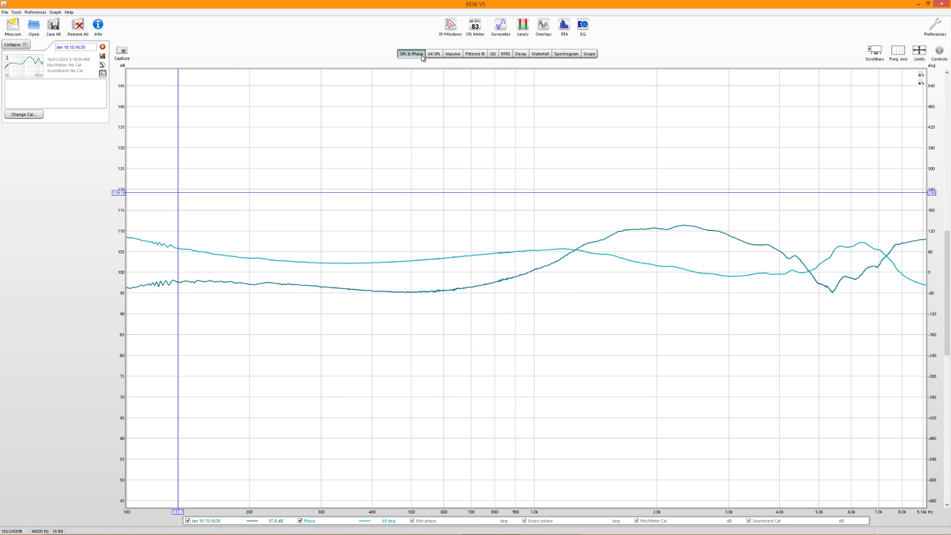
left_click(434, 55)
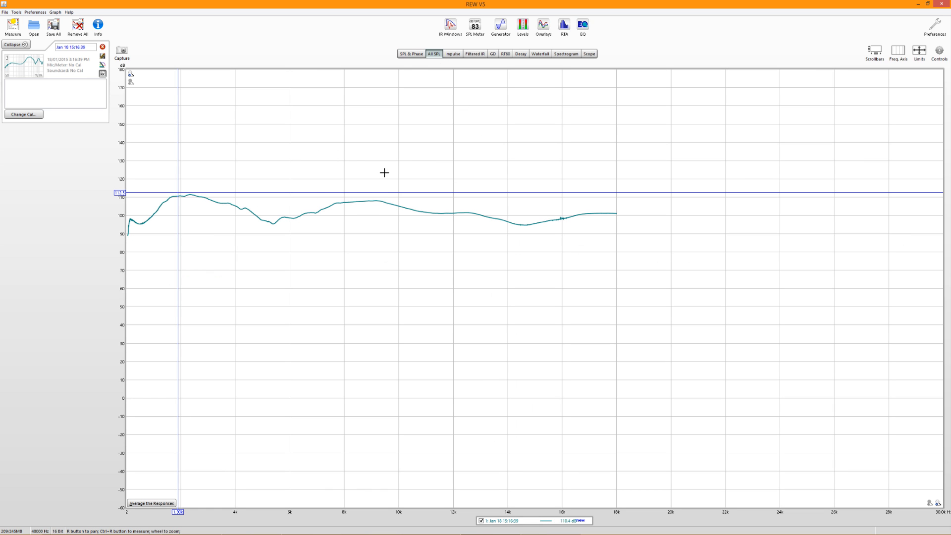
left_click(102, 56)
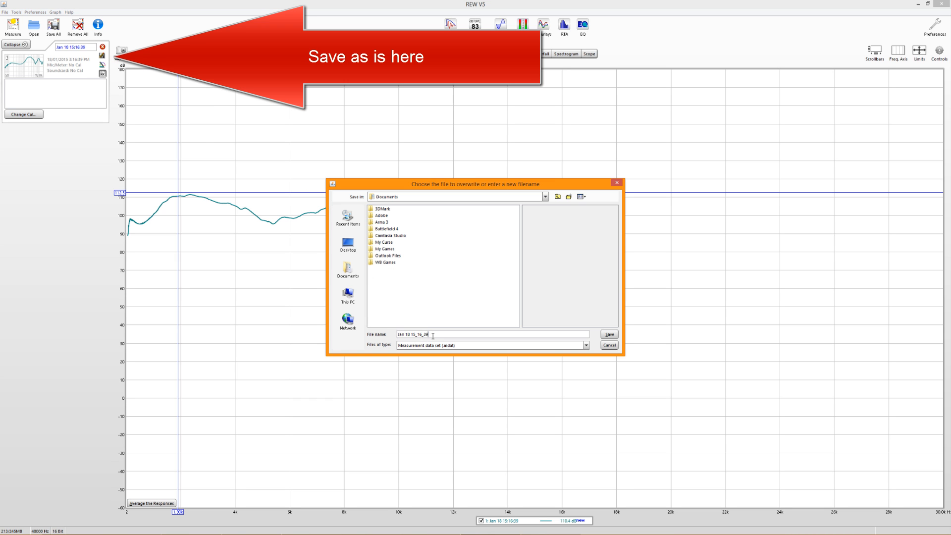
left_click_drag(429, 336, 381, 338)
type("FidelioL1")
left_click(350, 247)
left_click(609, 334)
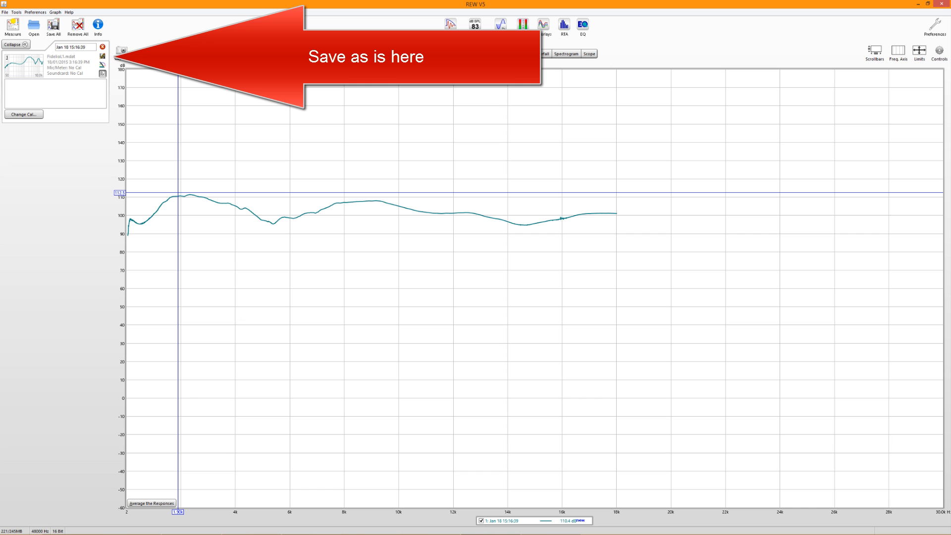
Step: Open the EQ window for the measurement, choose the Generic equaliser and expand the target, filter, modal analysis and resonance settings
left_click(582, 26)
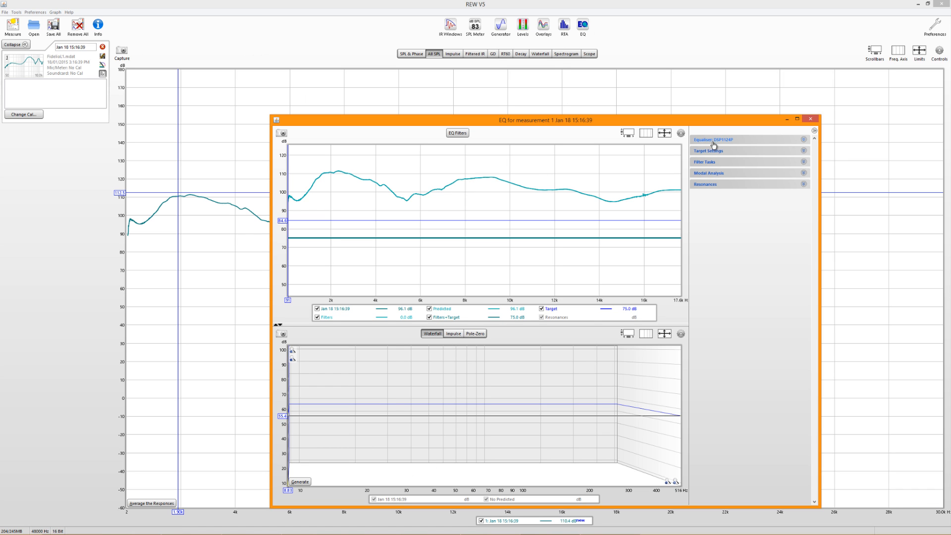
left_click(731, 141)
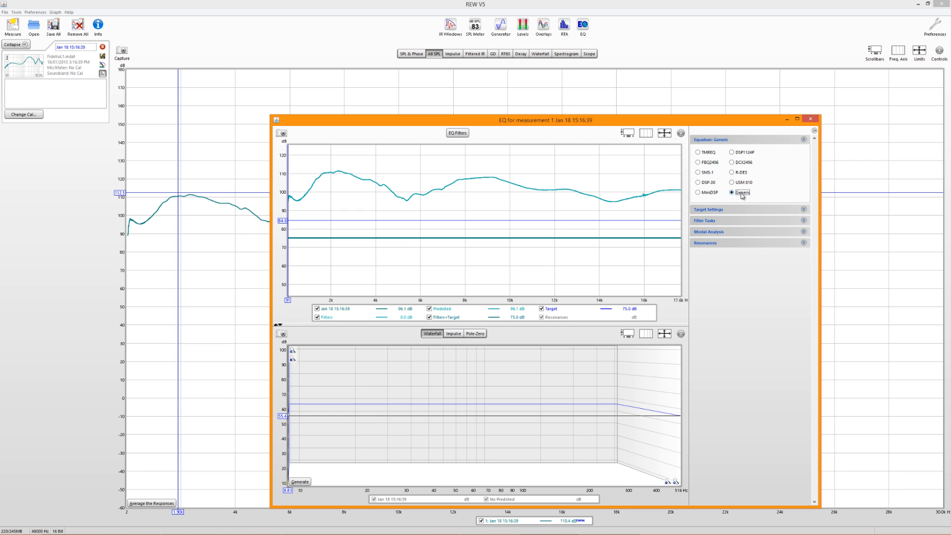
left_click(726, 210)
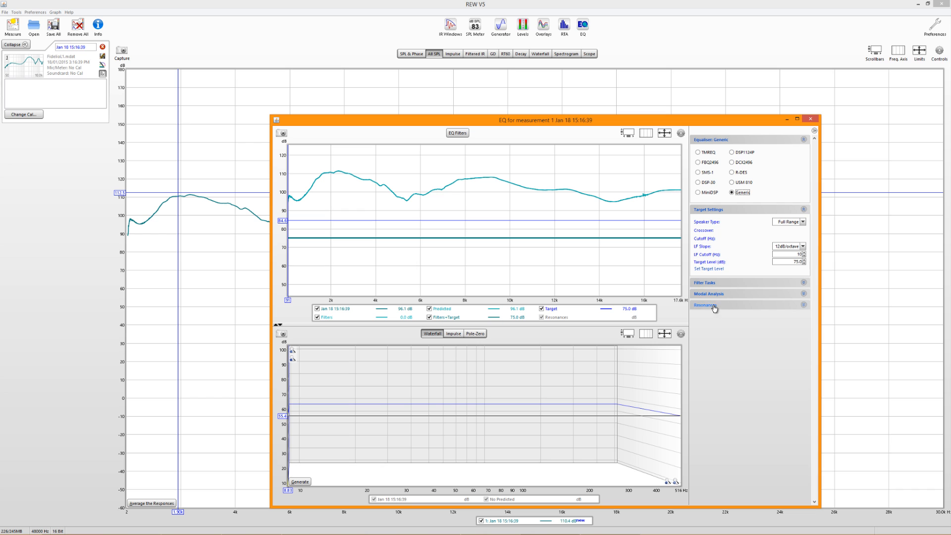
left_click(714, 284)
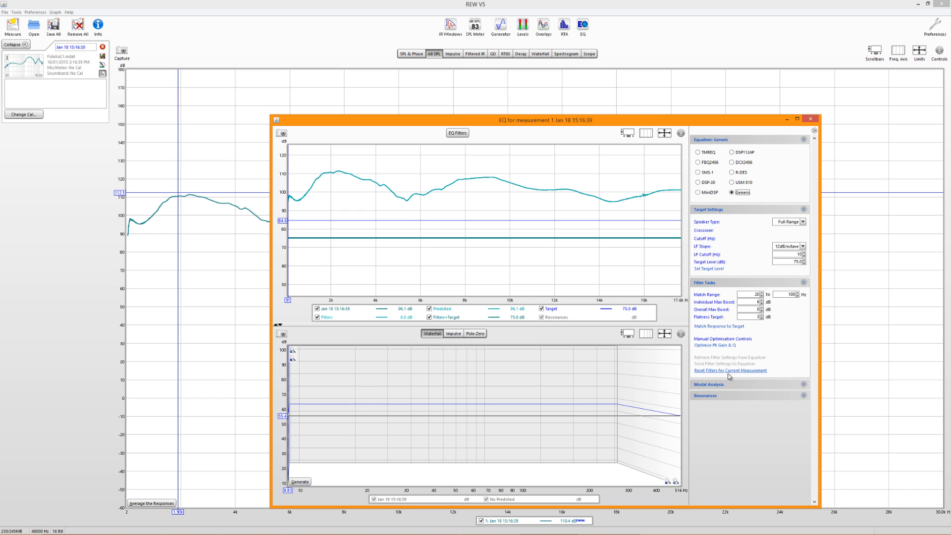
left_click(721, 385)
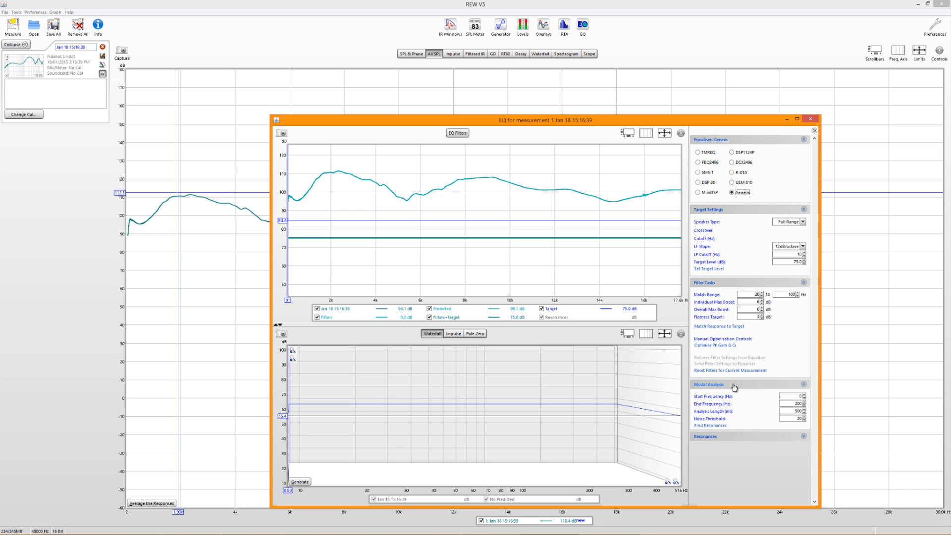
left_click(719, 440)
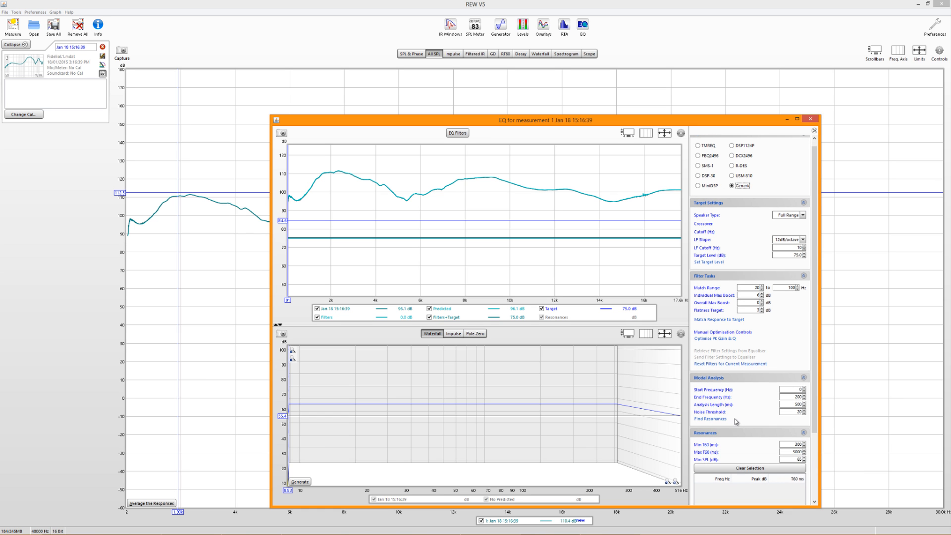
Step: Open the EQ filters for the measurement and set filters 1 to 10 to Manual control
scroll(683, 363, "up", 2)
scroll(507, 246, "up", 1)
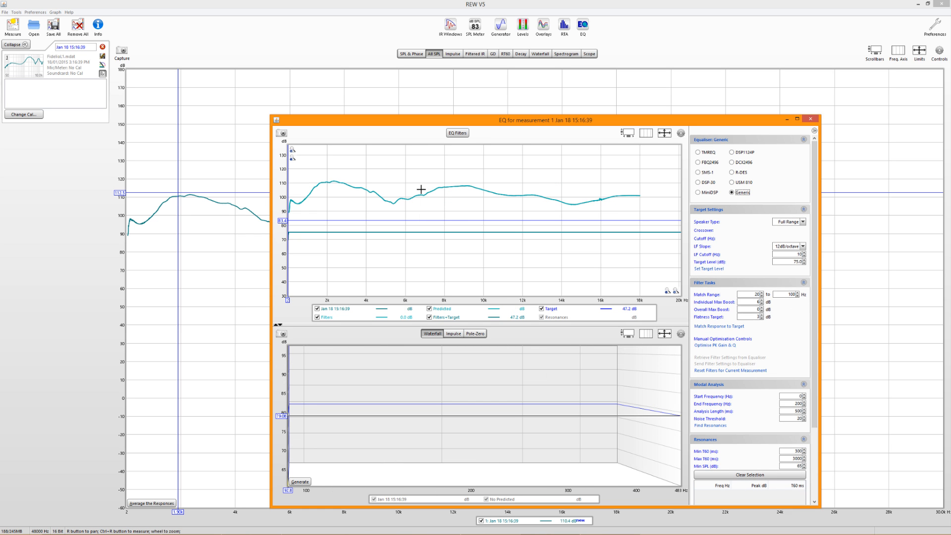
scroll(422, 191, "up", 1)
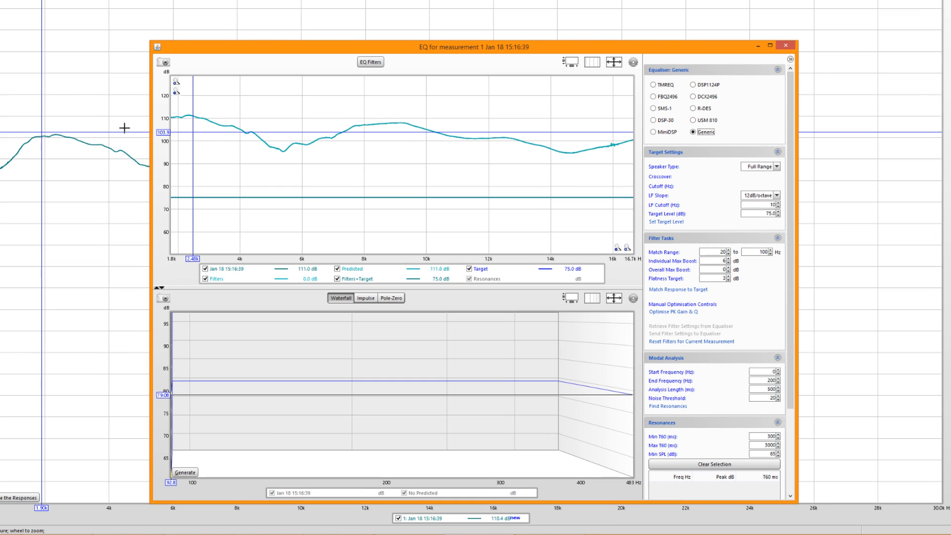
scroll(246, 147, "down", 2)
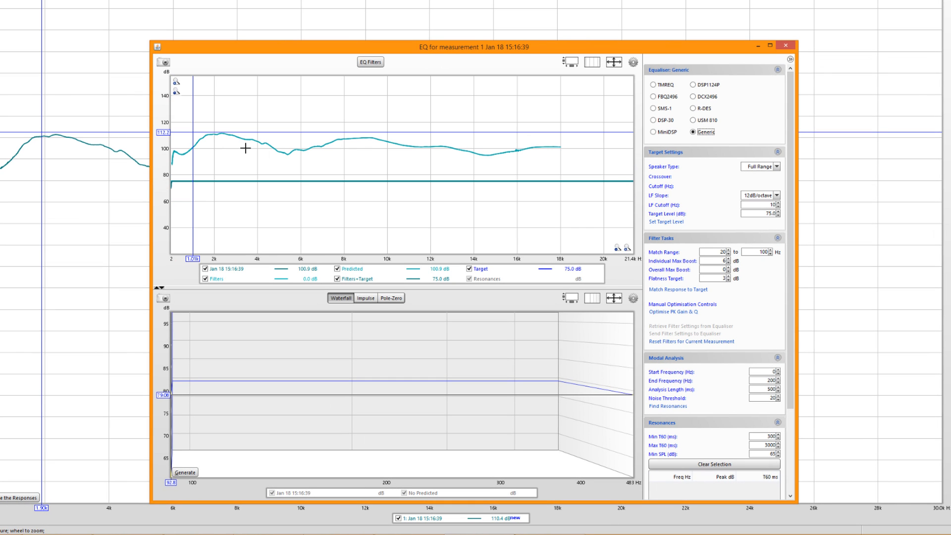
left_click(366, 63)
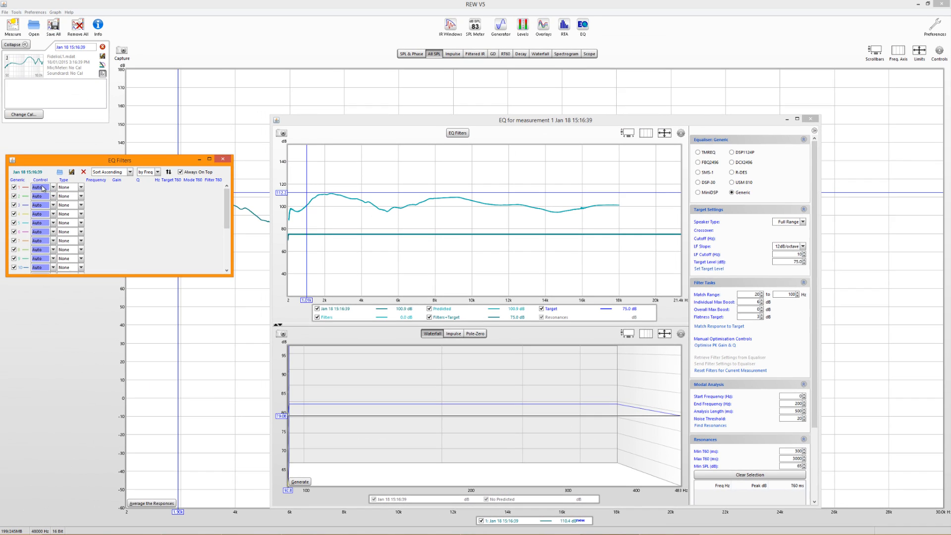
left_click(48, 188)
left_click(47, 195)
left_click(50, 197)
left_click(47, 205)
left_click(49, 205)
left_click(47, 213)
left_click(50, 213)
left_click(47, 222)
left_click(50, 223)
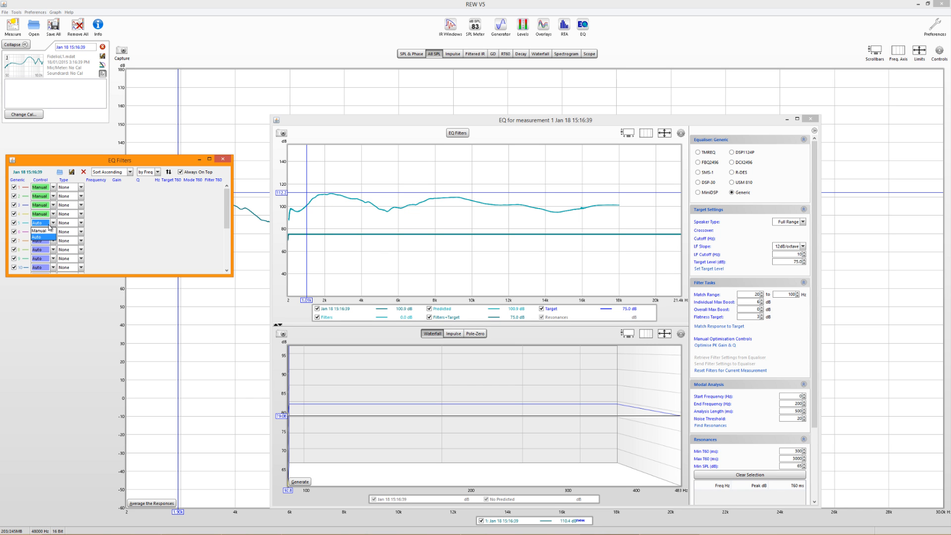
left_click(48, 231)
left_click(48, 232)
left_click(47, 239)
left_click(45, 247)
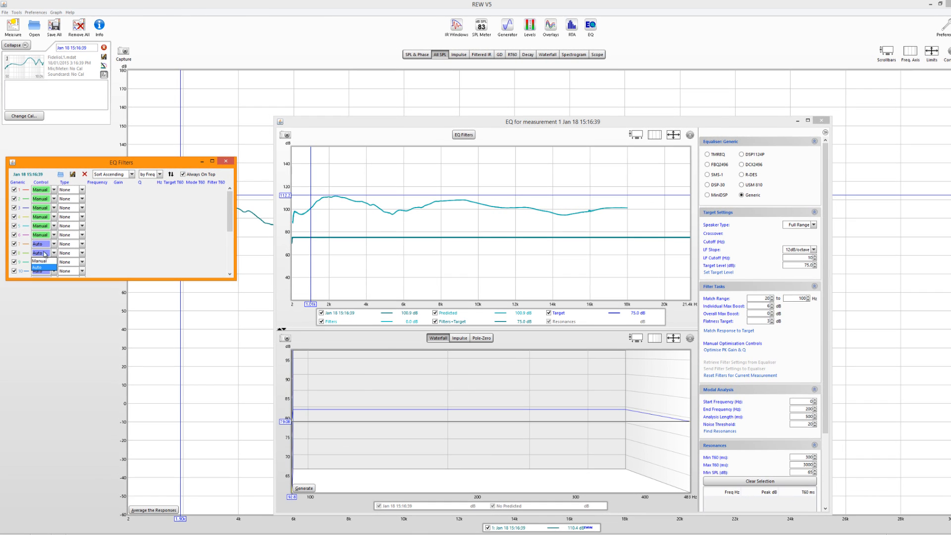
left_click(48, 260)
left_click(51, 246)
left_click(47, 252)
left_click(42, 262)
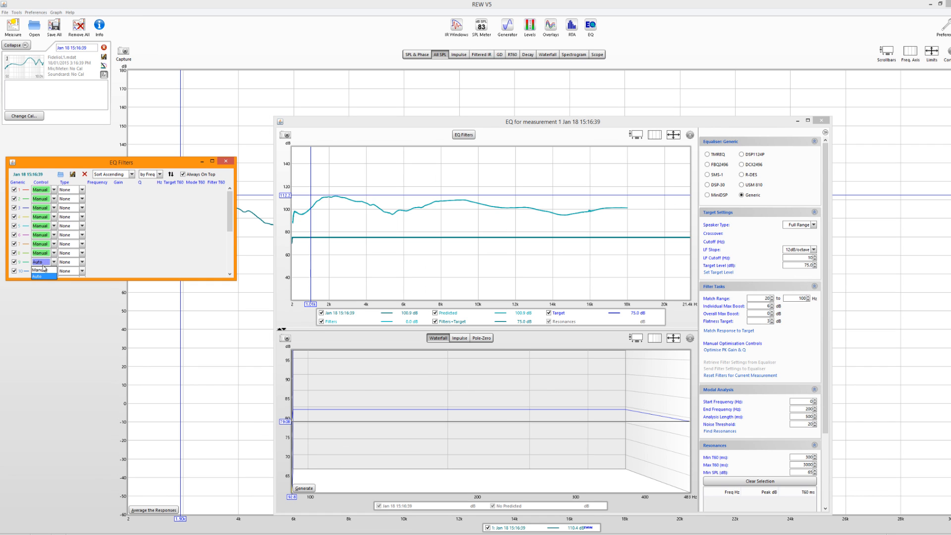
left_click(42, 278)
left_click(42, 270)
left_click(42, 286)
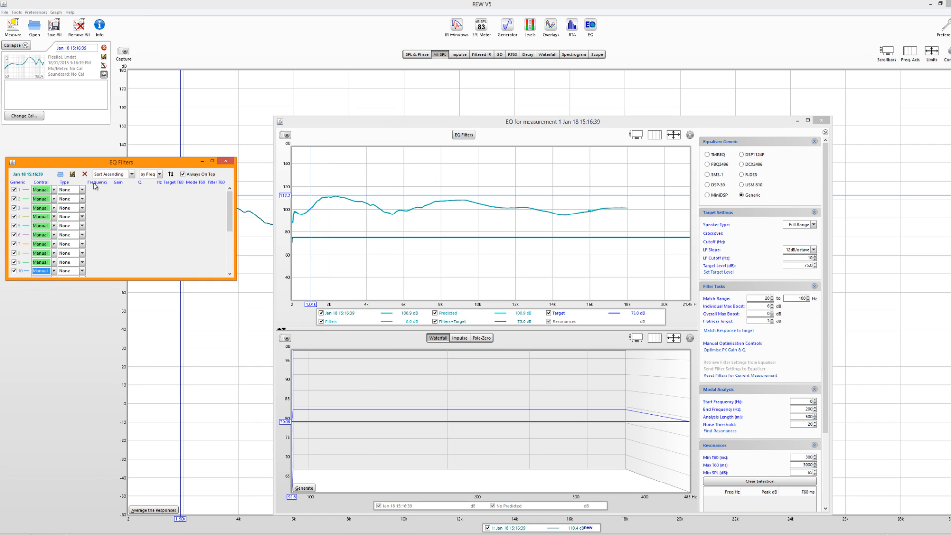
Step: Make filter 1 a PK filter at 2,200 Hz with a gain of -0.8 dB
left_click(80, 190)
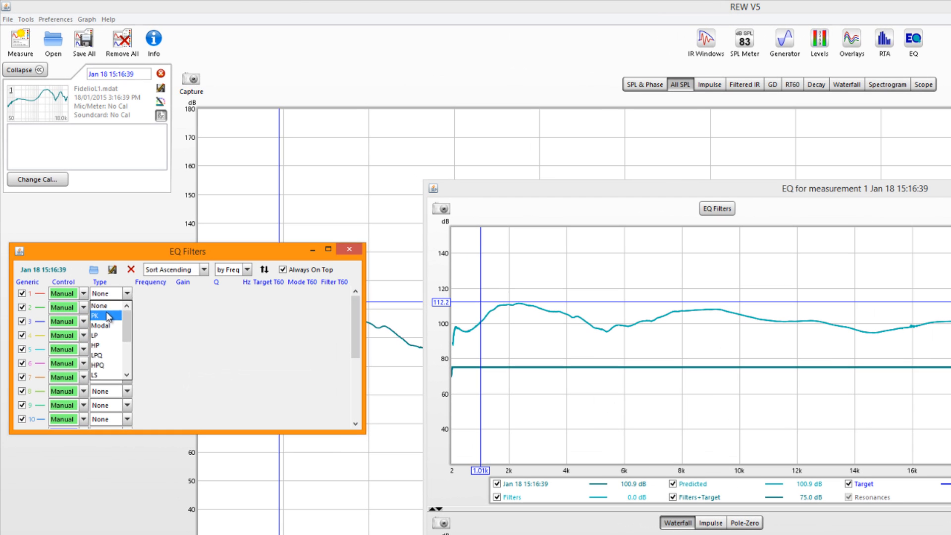
left_click(72, 203)
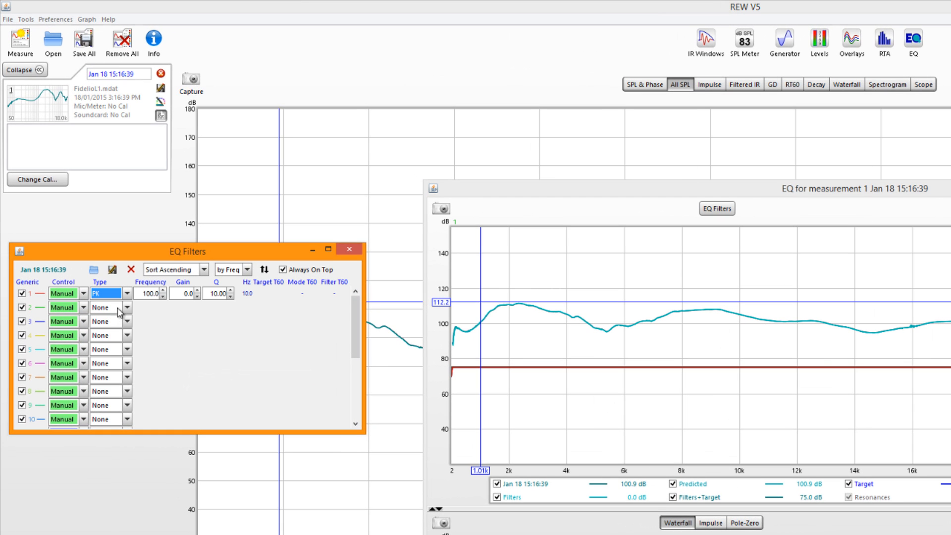
left_click(163, 290)
left_click_drag(145, 295, 150, 295)
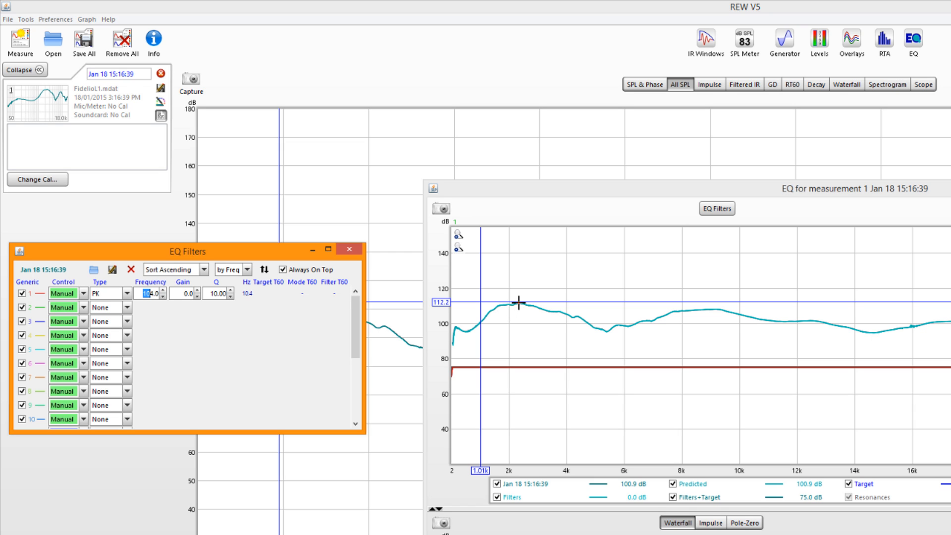
type("2200")
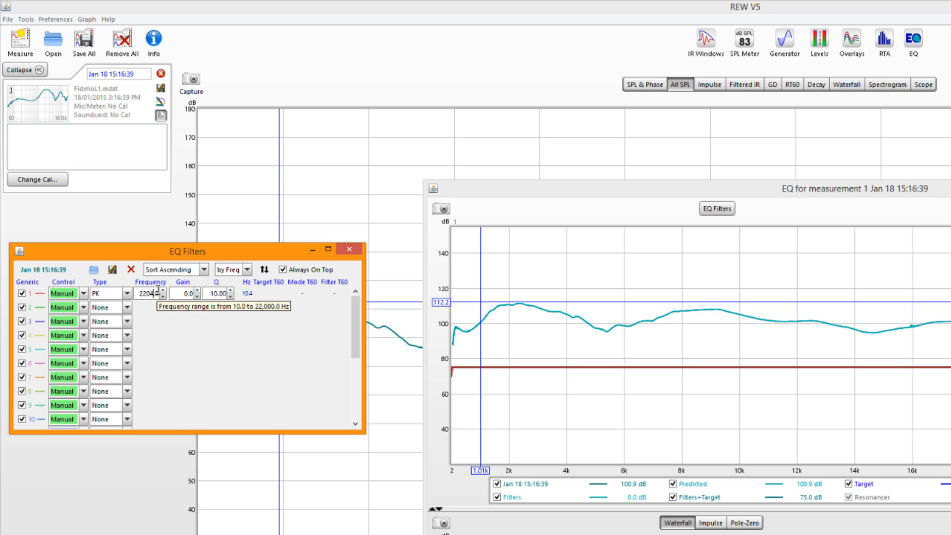
left_click(197, 296)
left_click(198, 296)
left_click(197, 296)
left_click(198, 297)
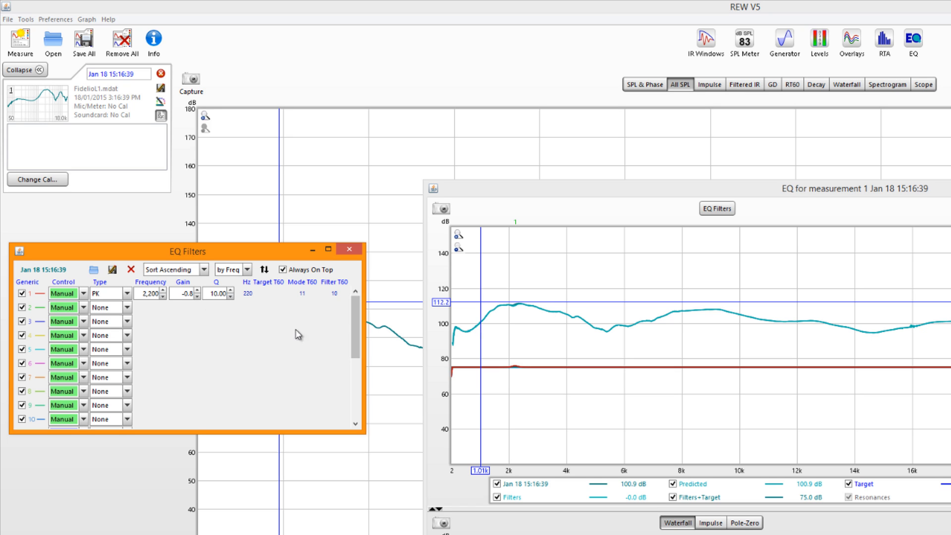
Step: Set filter 1's Q to 1.87 and lower its gain to -12.1 dB
left_click(231, 297)
left_click(231, 297)
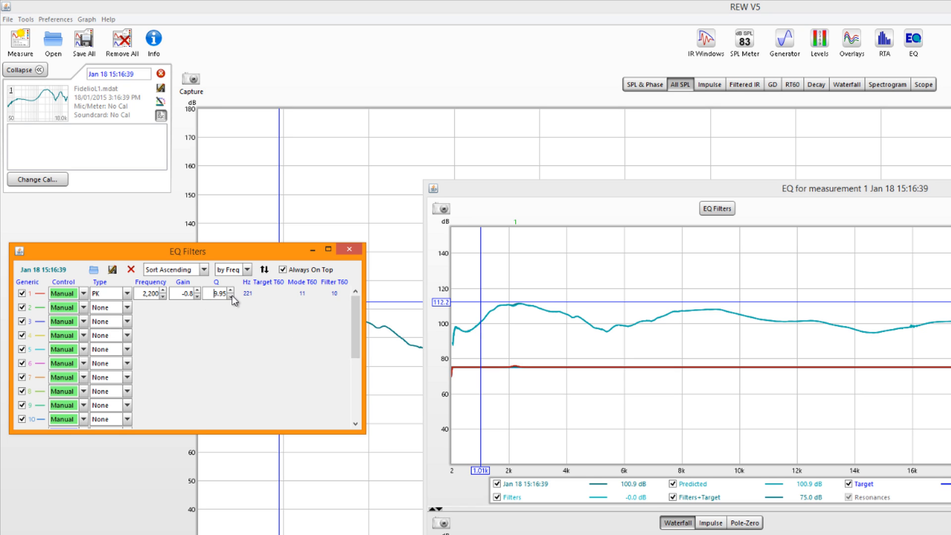
left_click(232, 296)
left_click_drag(213, 294, 219, 294)
type("1.87")
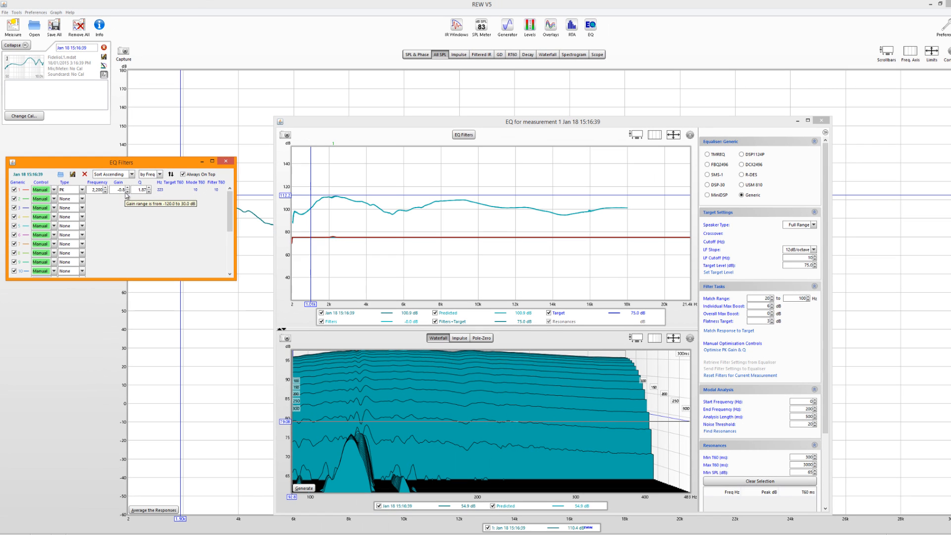
left_click(126, 192)
left_click_drag(126, 193, 127, 193)
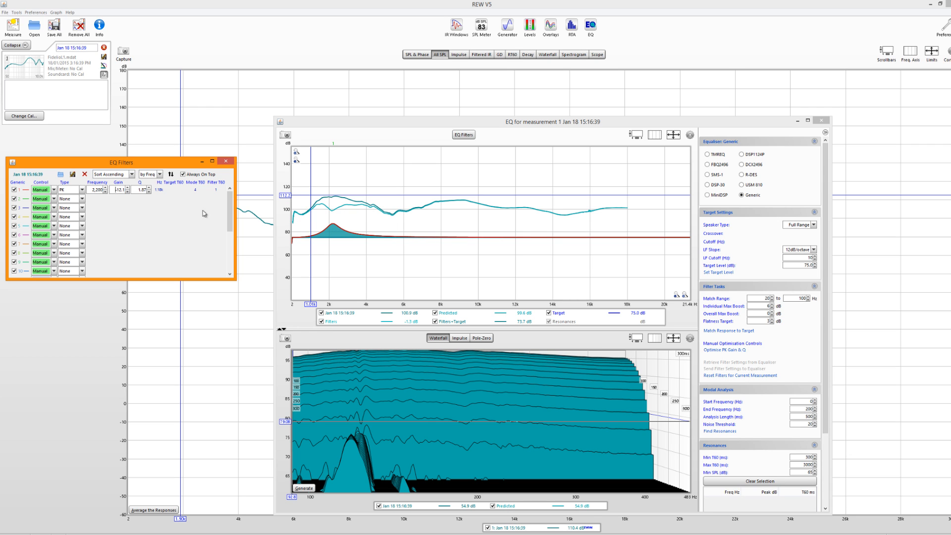
Step: Make filter 2 a PK filter at 8,000 Hz and lower its gain to -1.5 dB
left_click(72, 198)
left_click(69, 213)
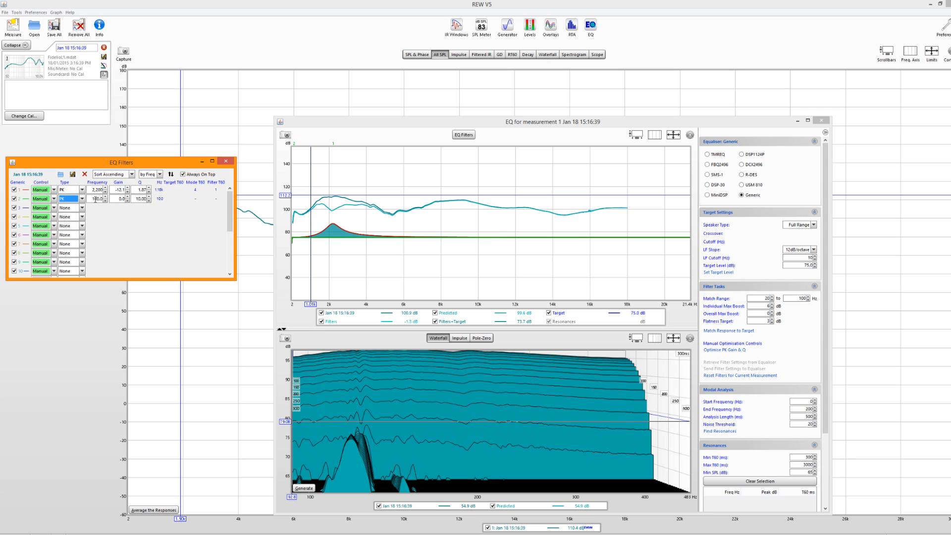
left_click_drag(91, 198, 96, 198)
type("8,00")
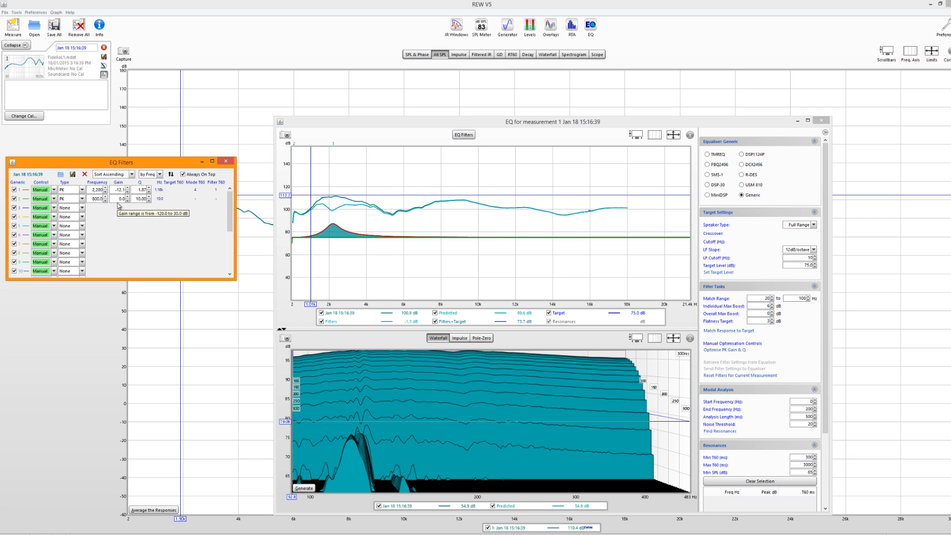
type("0")
left_click(127, 201)
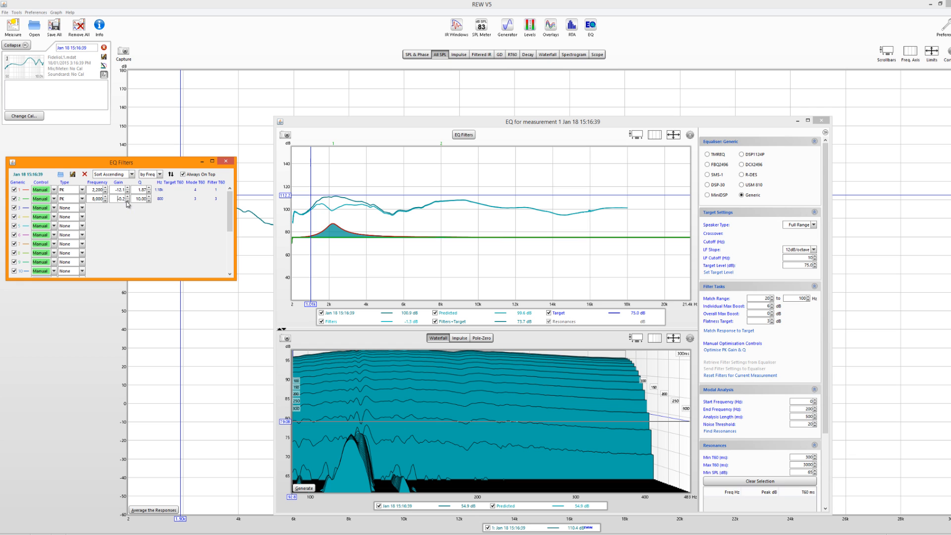
left_click(128, 201)
Step: Raise the gain of filter 1, the 2,200 Hz filter, to -9.6 dB
left_click(128, 188)
left_click(128, 189)
left_click(128, 189)
left_click(128, 189)
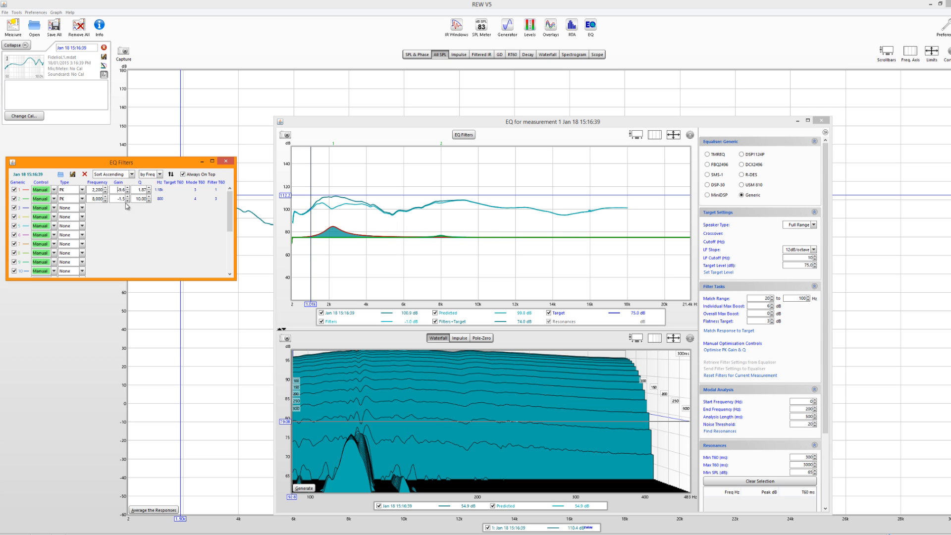
Step: Set filter 2's gain to -3.7 dB and its Q to 1.31
left_click(128, 201)
left_click(128, 201)
left_click(128, 201)
left_click(148, 200)
left_click(149, 200)
Step: Make filter 3 a PK filter at 9,500 Hz with a Q of 1.20
left_click(80, 209)
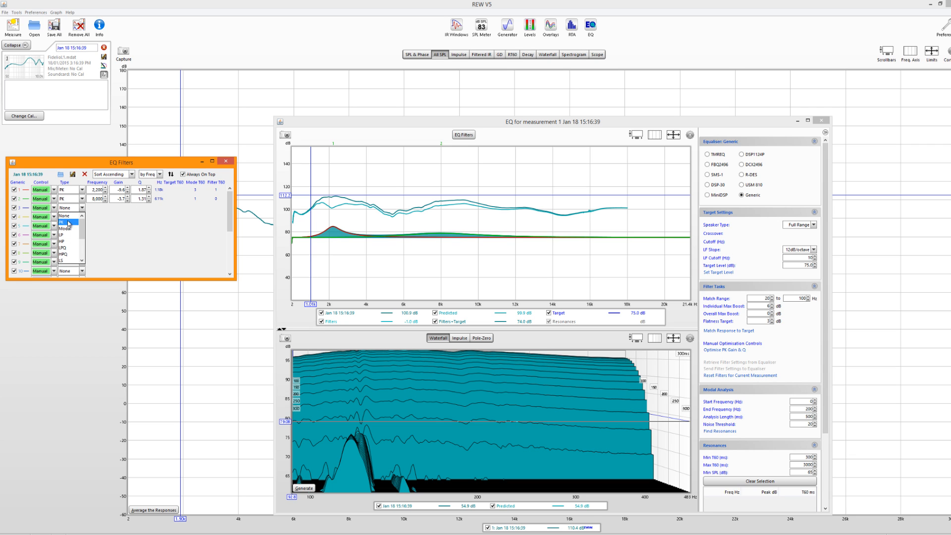
left_click(70, 223)
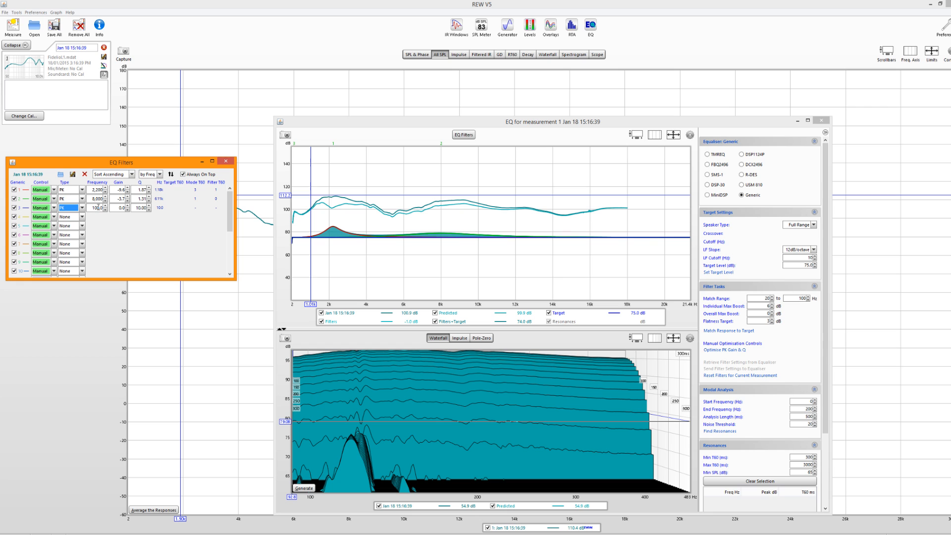
left_click_drag(98, 207, 97, 207)
type("5")
left_click(127, 211)
left_click(128, 211)
left_click(127, 210)
left_click_drag(145, 208, 143, 209)
Step: Lower filter 3's gain to -2.2 dB
left_click(127, 210)
left_click(127, 210)
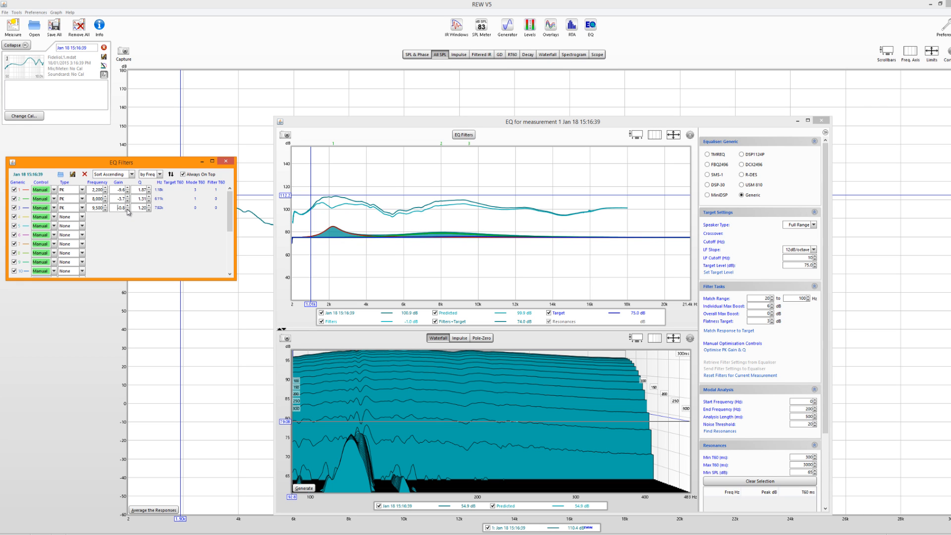
left_click(127, 210)
left_click(128, 210)
left_click(127, 210)
left_click(128, 210)
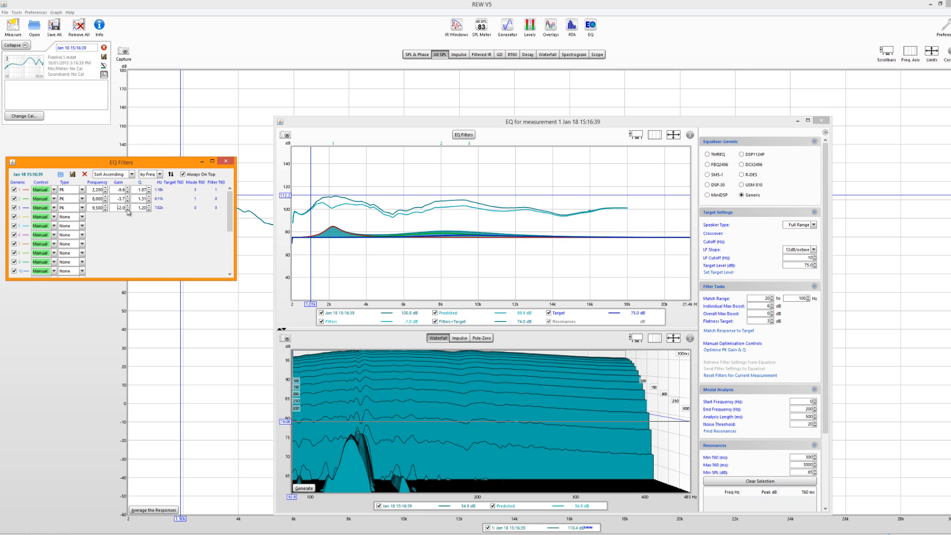
left_click(127, 210)
Step: Set filter 1's gain to -9.9 dB and its Q to 1.07
left_click(128, 192)
left_click(128, 192)
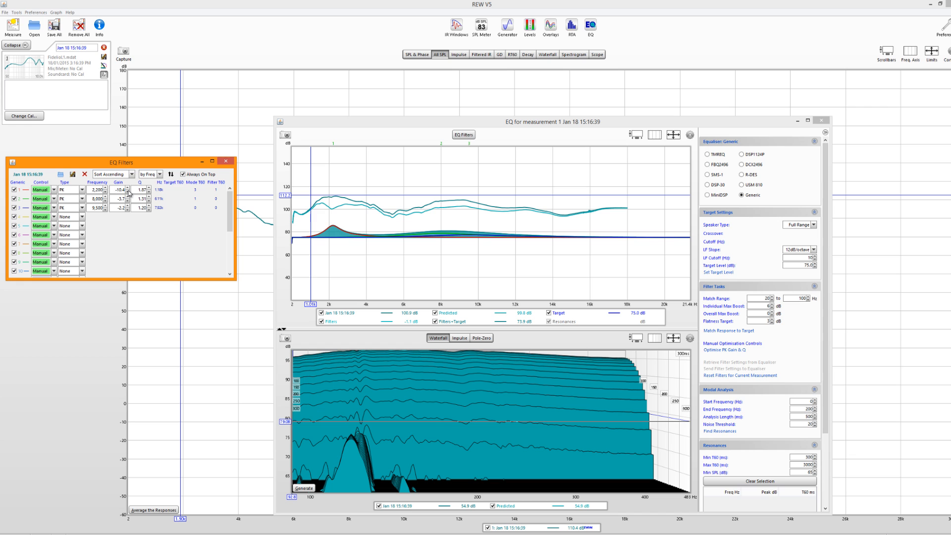
left_click(128, 190)
left_click(149, 195)
left_click(150, 194)
left_click(149, 195)
left_click(150, 194)
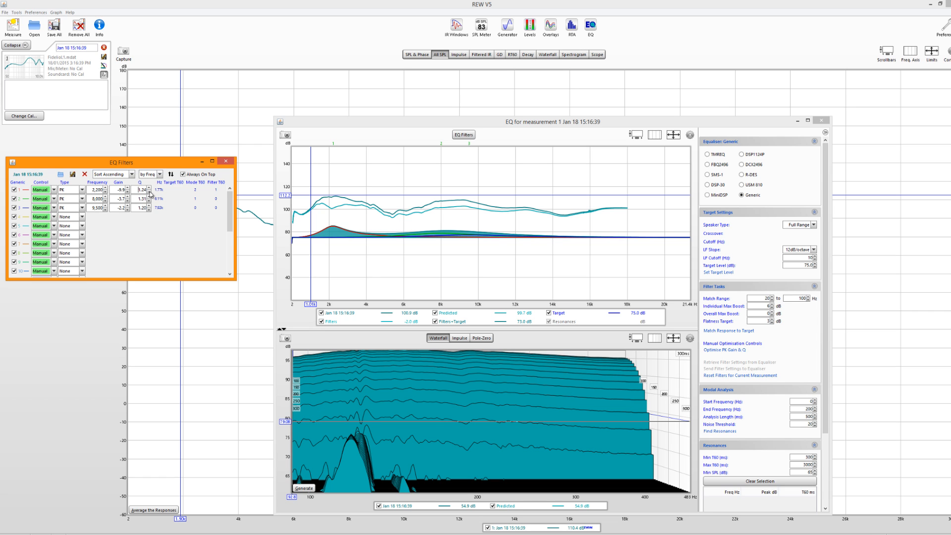
left_click(150, 194)
left_click(149, 195)
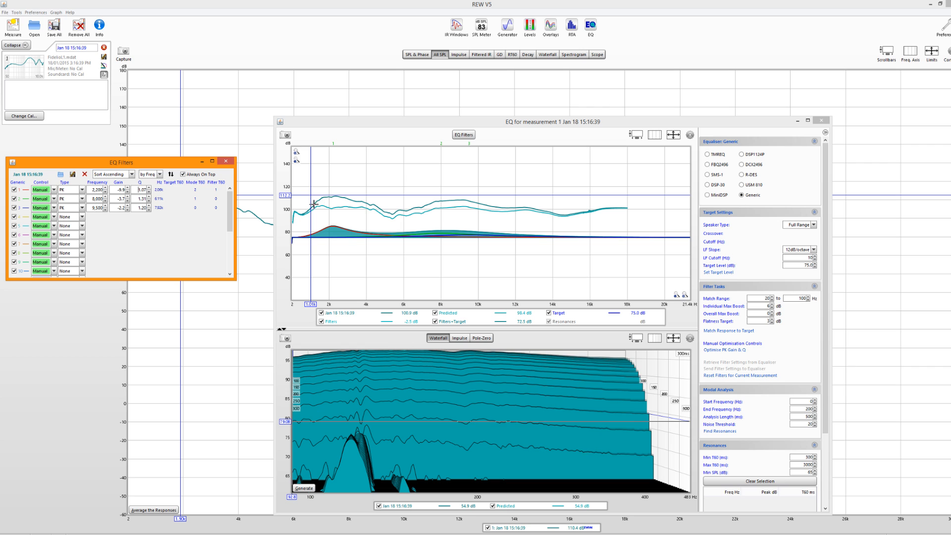
Step: Make filter 4 a PK filter at 5,000 Hz with a gain of 6.1 dB and a Q of 1.00
left_click(71, 217)
left_click(68, 231)
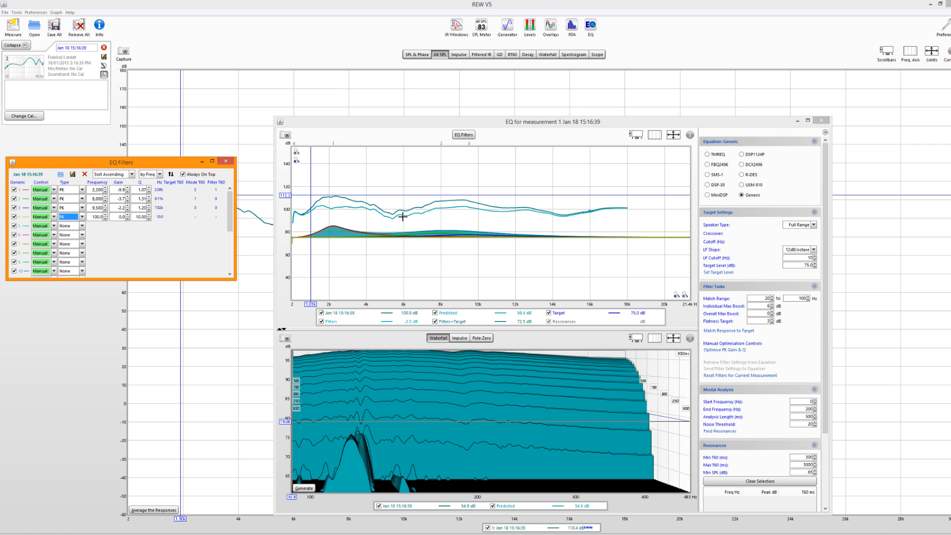
left_click_drag(93, 217, 99, 218)
type("5000")
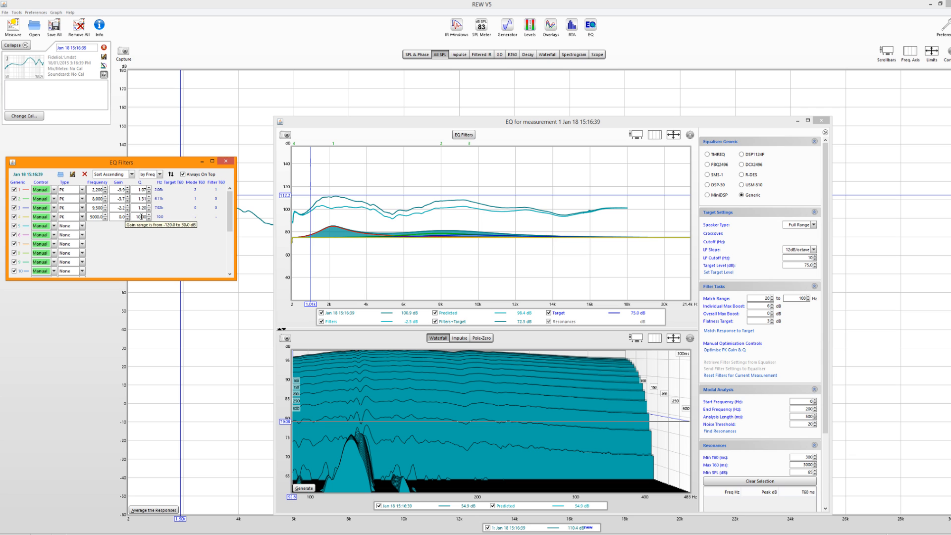
left_click(138, 216)
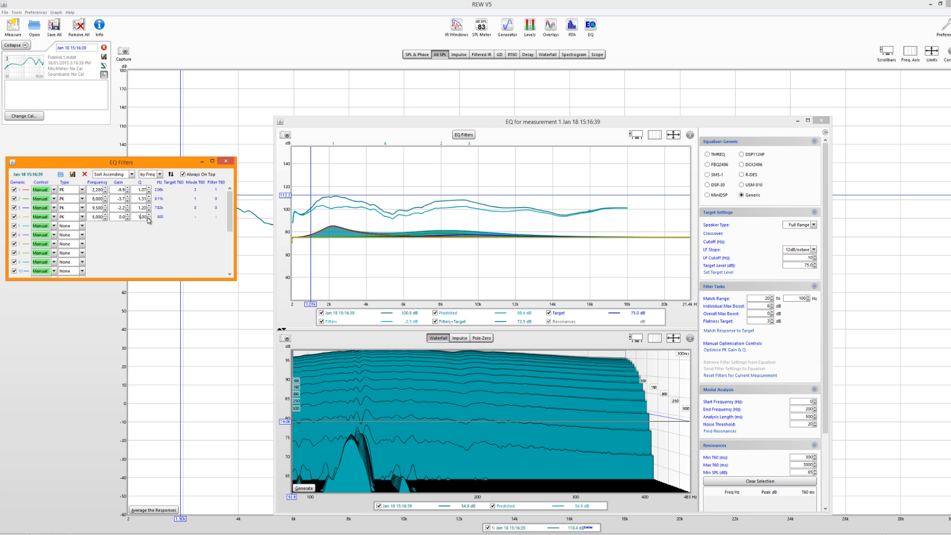
left_click(127, 215)
left_click(127, 215)
left_click(127, 216)
left_click(127, 216)
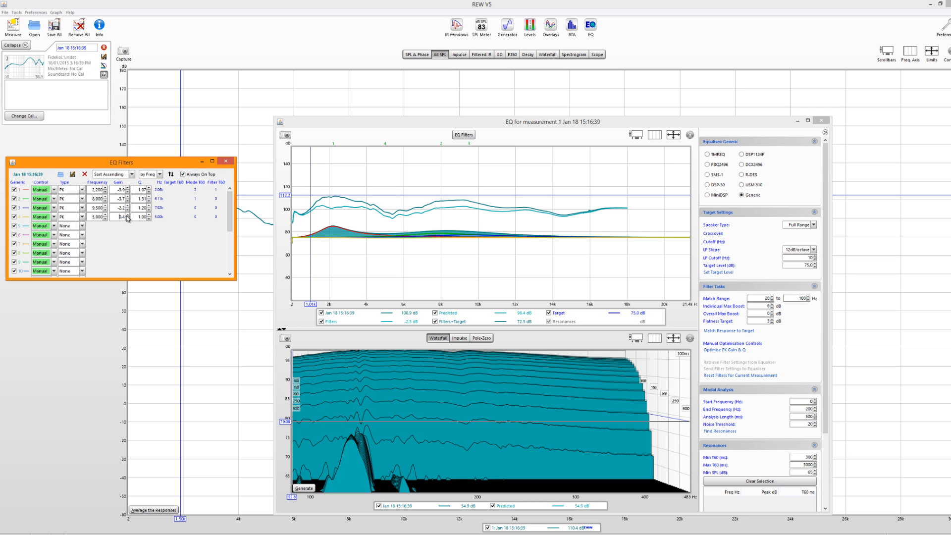
left_click(127, 219)
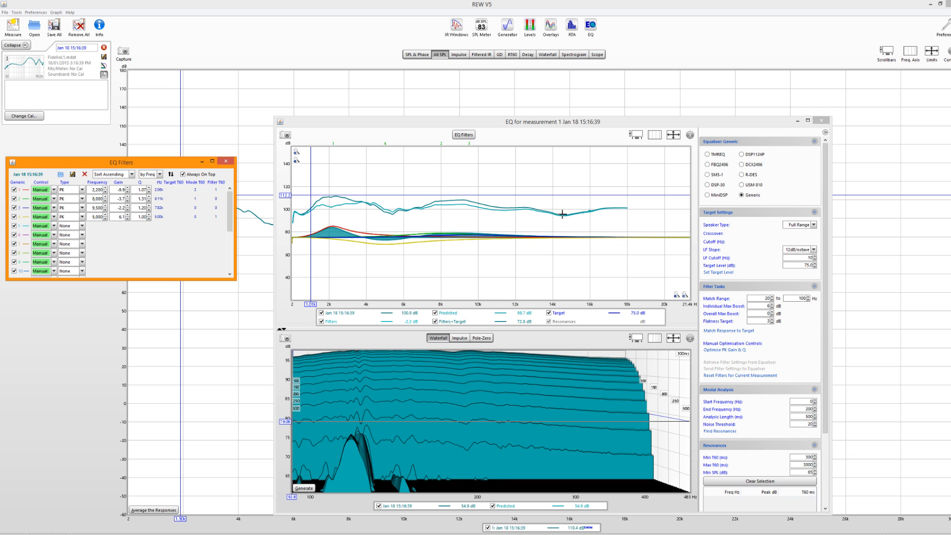
Step: Make filter 5 a PK filter at 14,000 Hz with a gain of 3.9 dB and a Q of 1.30
left_click(79, 225)
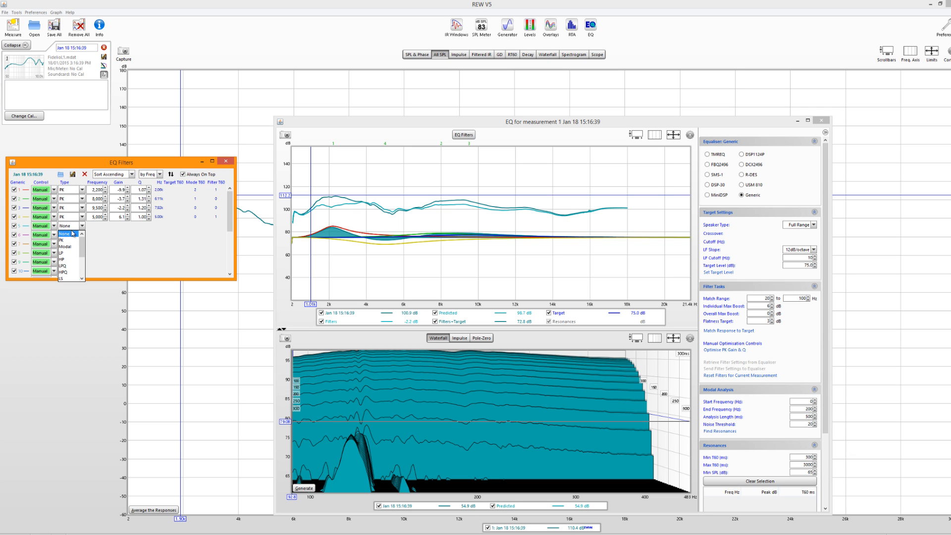
left_click(70, 241)
left_click(96, 226)
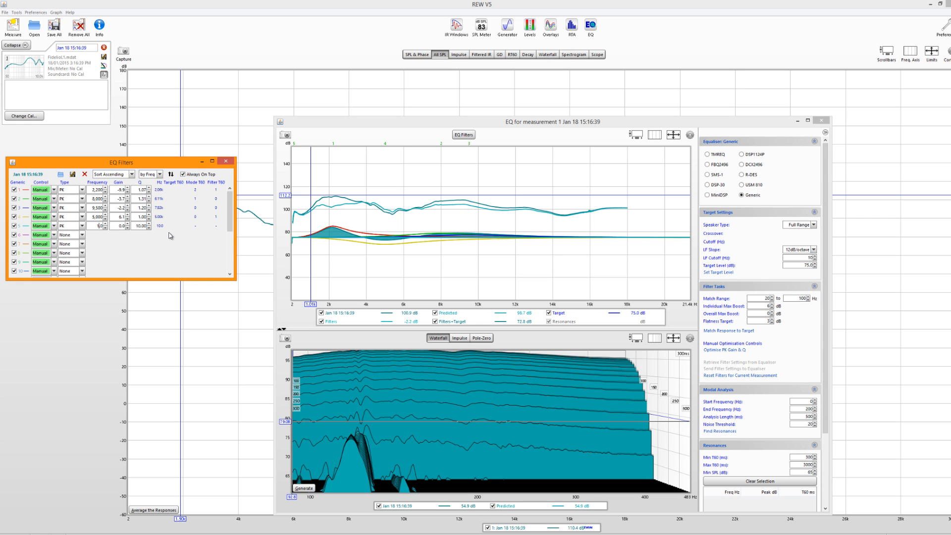
type("40")
type("1.3")
left_click(127, 224)
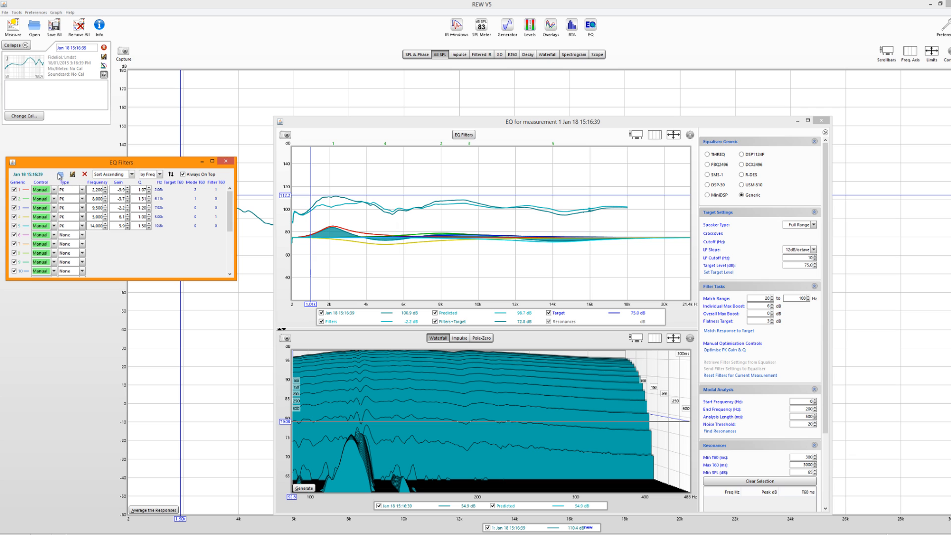
Step: Save the filter settings with notes to the Desktop as FidelioL1EQ and close the EQ filters
left_click(73, 175)
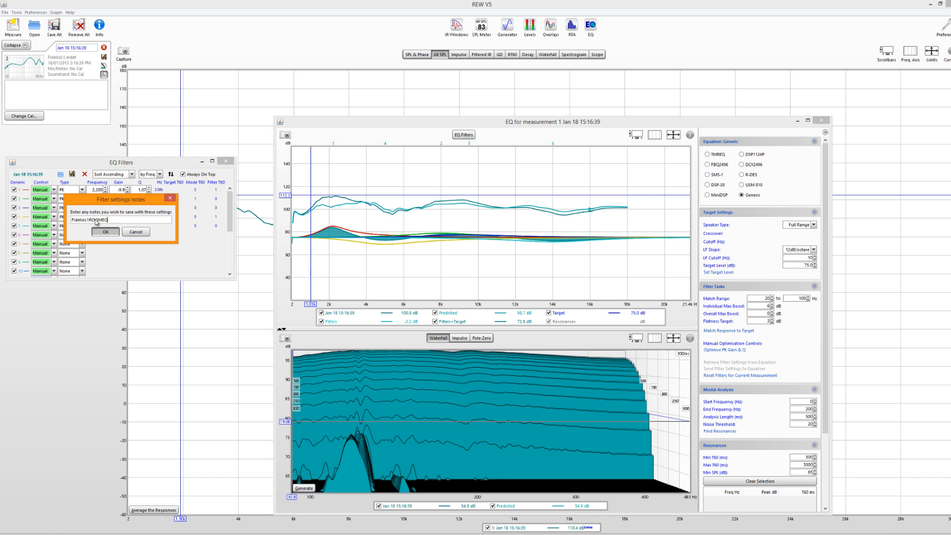
left_click(105, 232)
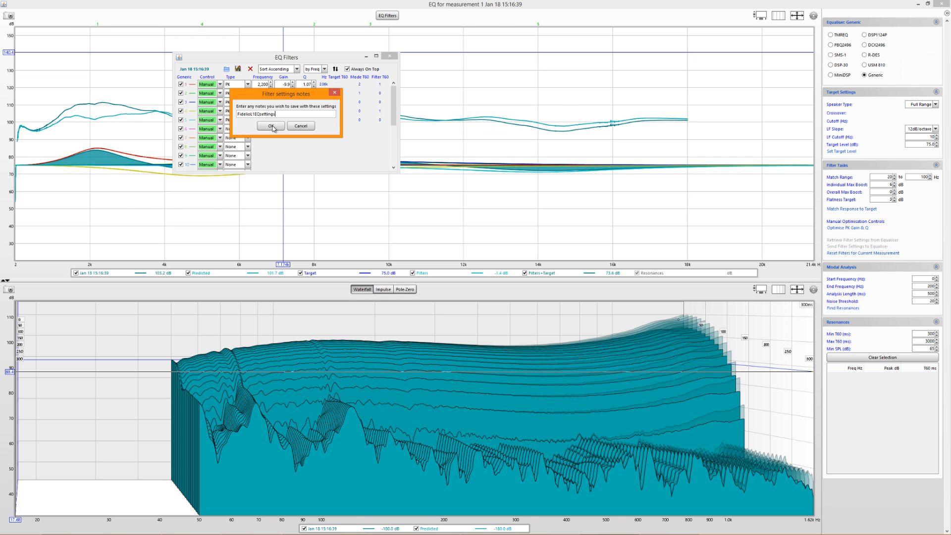
left_click(272, 127)
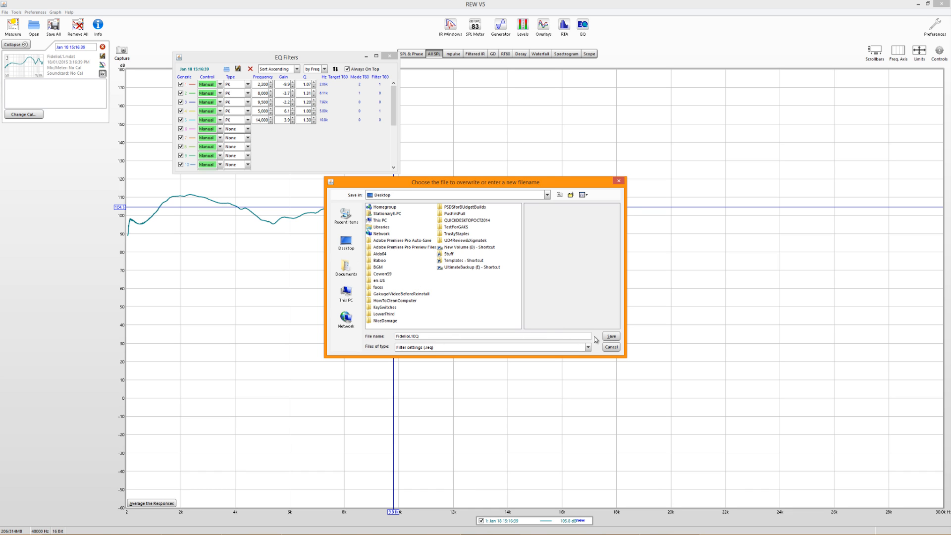
left_click(615, 337)
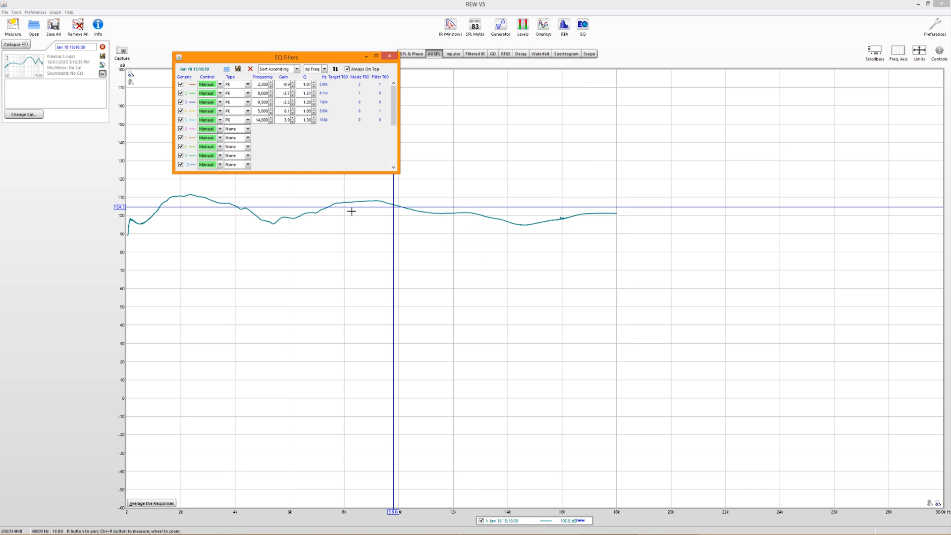
left_click(390, 57)
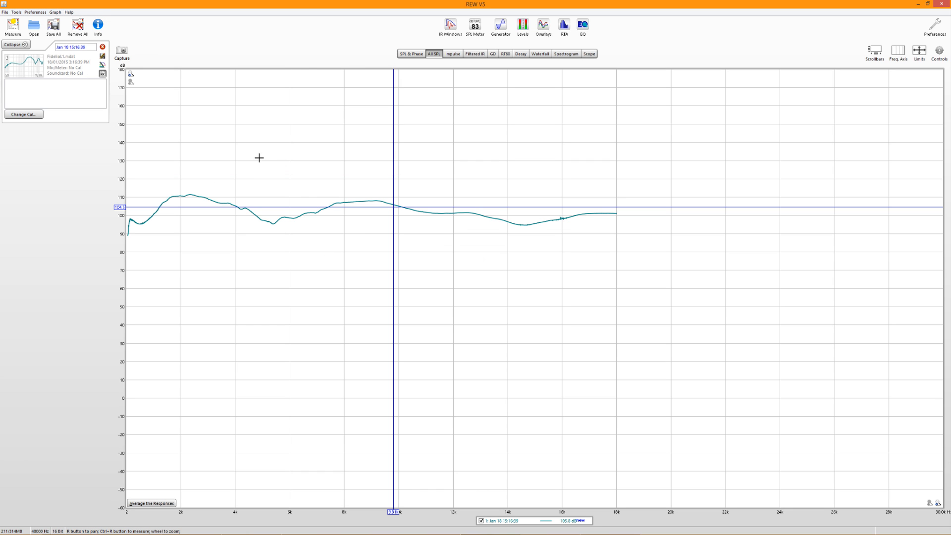
Step: Export the filter settings as text to the Desktop under the name FidelioL1EQ, with FidelioL1EQ as the notes
left_click(4, 12)
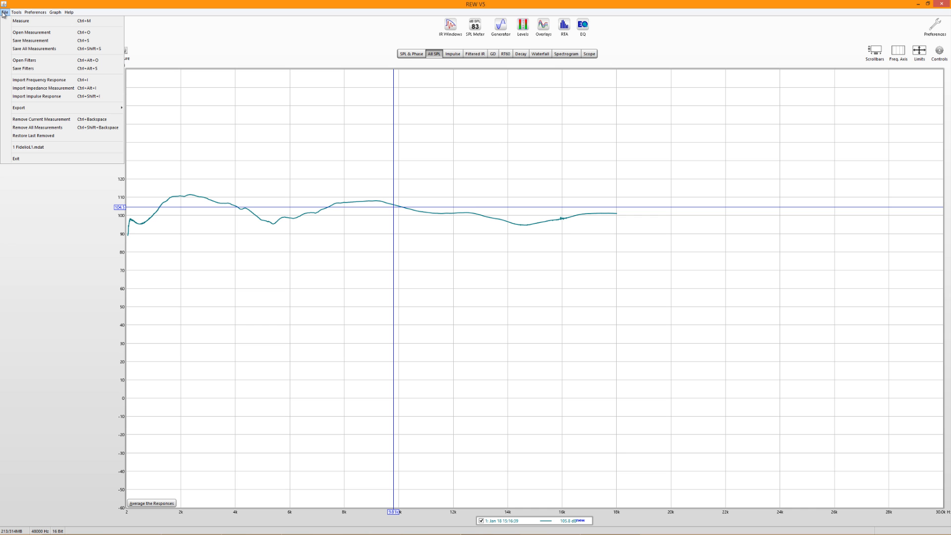
mouse_move(32, 113)
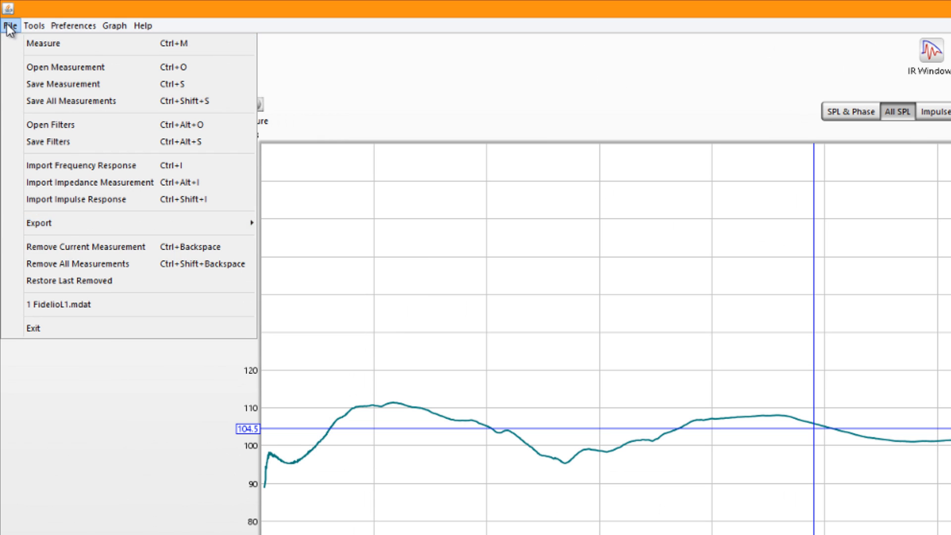
left_click(9, 25)
left_click(8, 26)
mouse_move(97, 229)
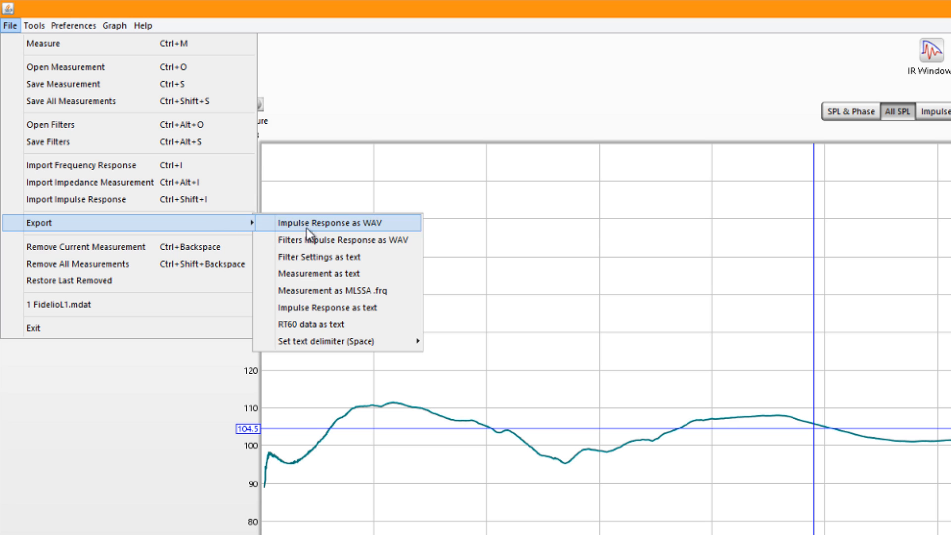
left_click(332, 257)
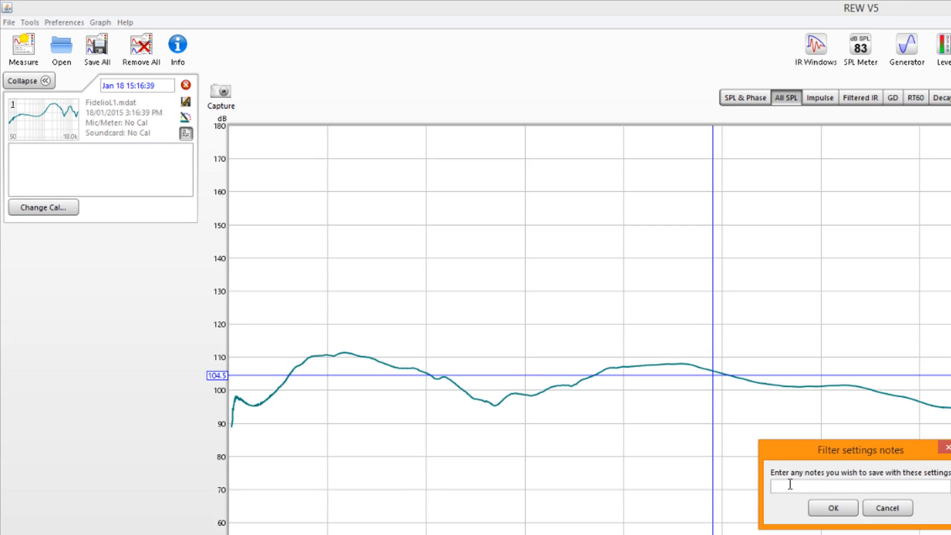
type("FidelioL1EQ")
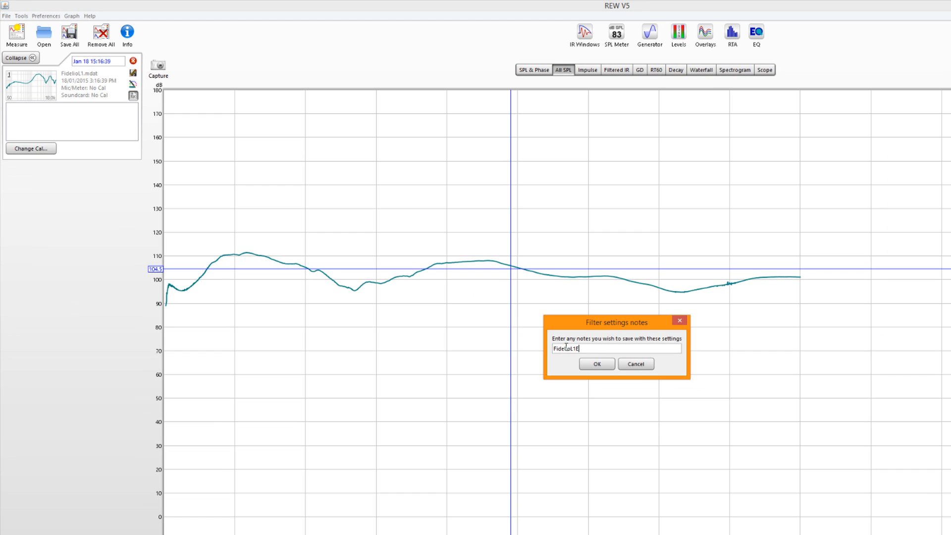
left_click(597, 364)
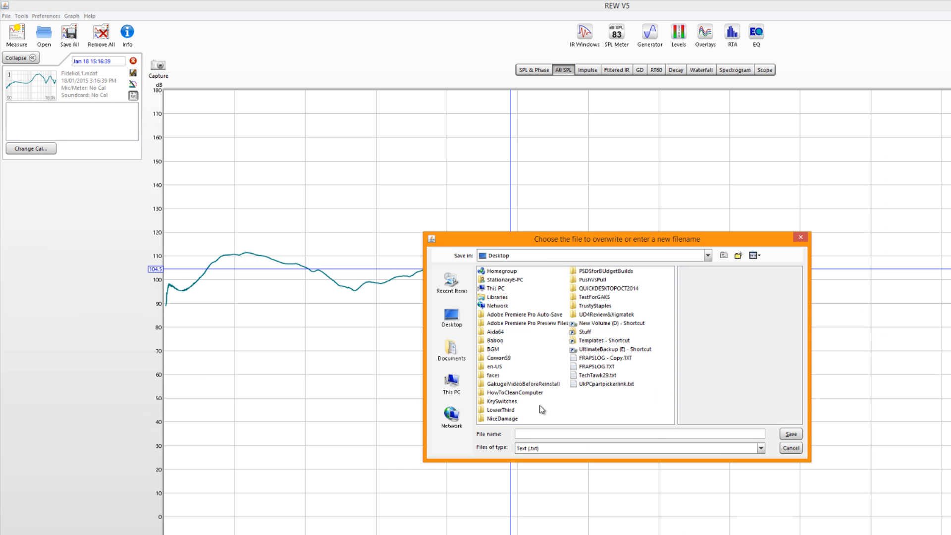
type("FidelioL1EQW")
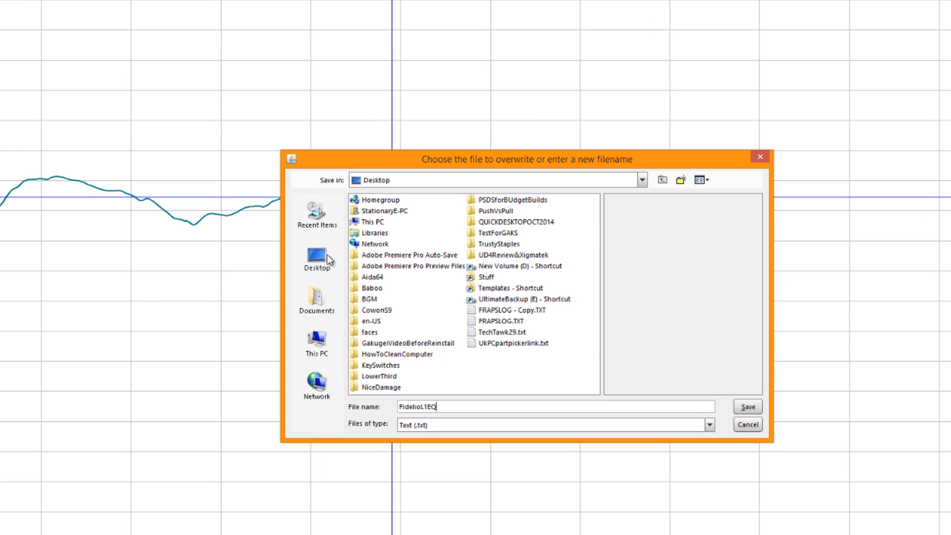
left_click(789, 434)
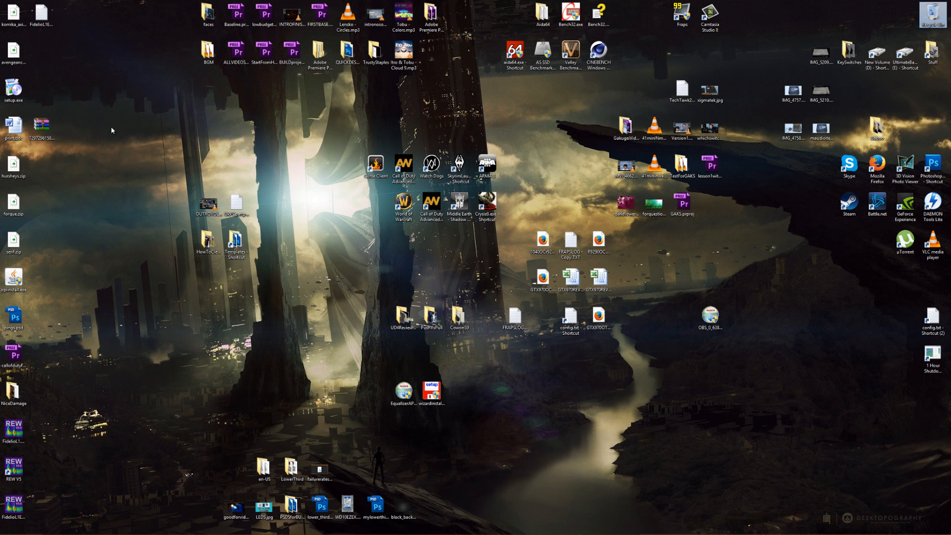
Step: Open the exported FidelioL1EQ.txt from the desktop, select its whole contents and minimize the file
left_click(42, 16)
double_click(44, 18)
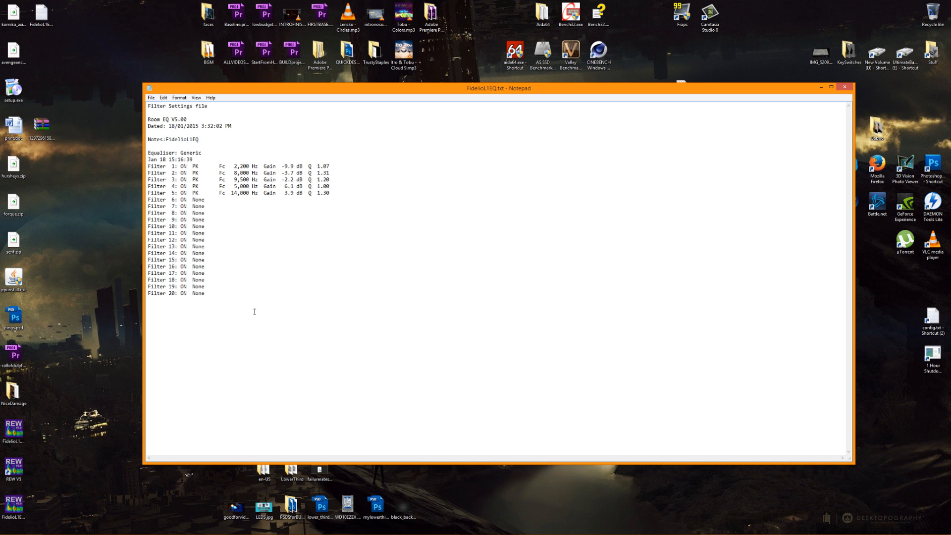
left_click_drag(218, 299, 131, 98)
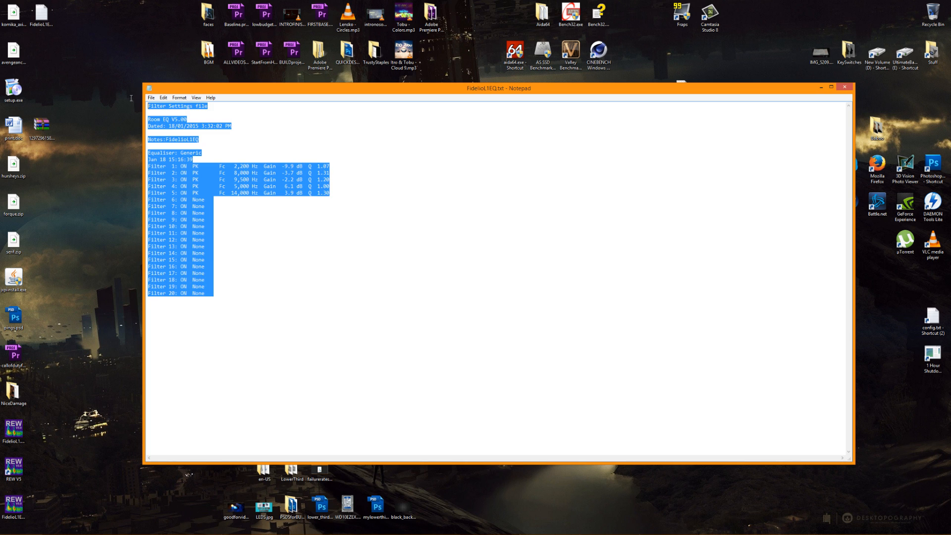
left_click(207, 150)
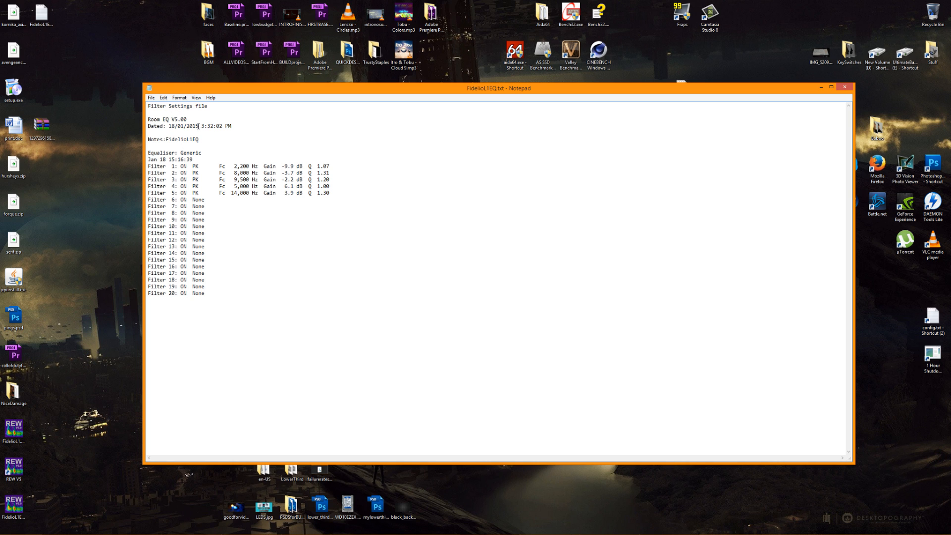
left_click_drag(347, 194, 145, 102)
left_click(148, 105)
left_click(213, 286)
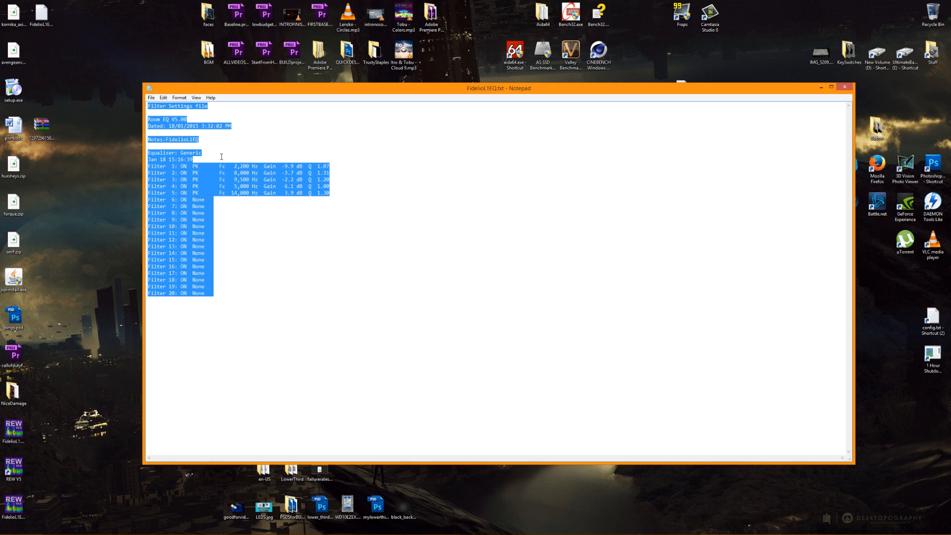
left_click(821, 87)
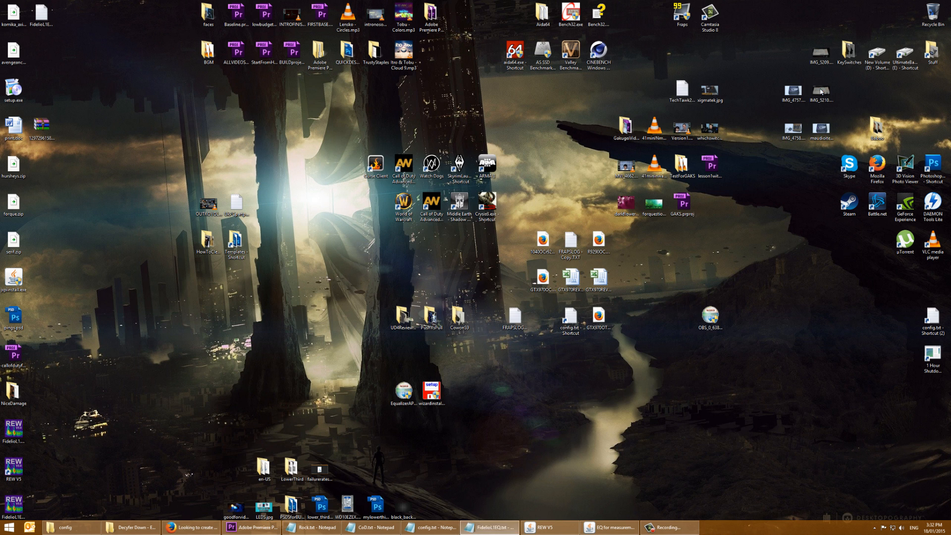
Step: Open the config.txt shortcut from the desktop and set the preamp to -6 dB
double_click(933, 320)
left_click_drag(241, 289, 119, 97)
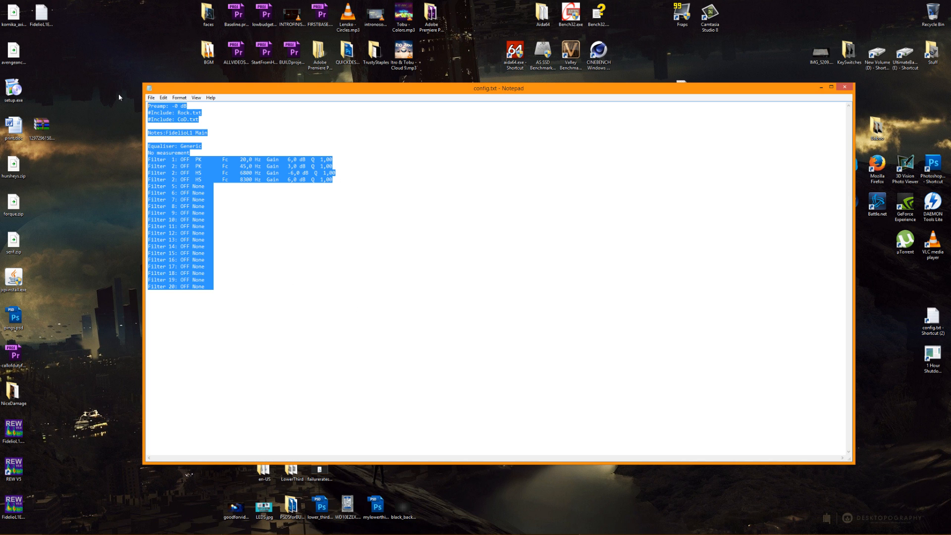
left_click(238, 160)
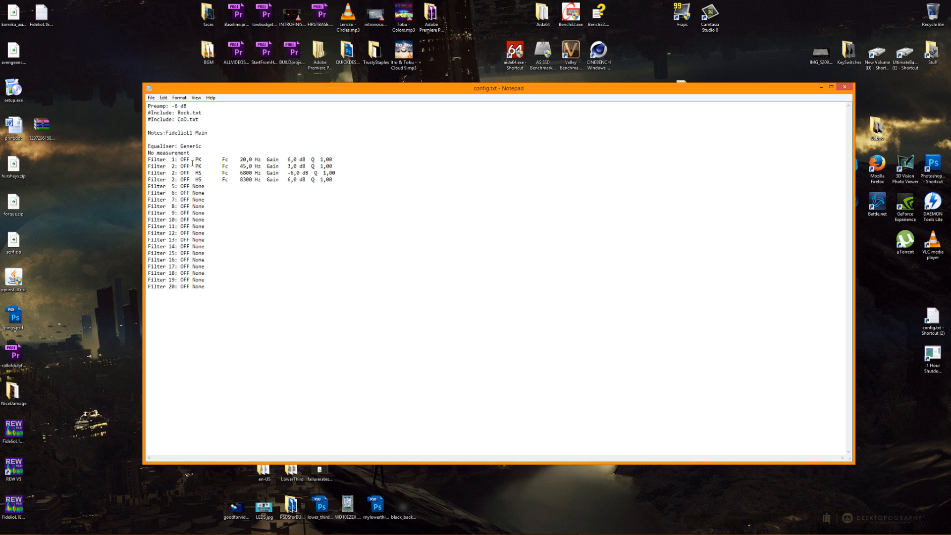
Step: Change the 20 Hz and 45 Hz PK filters in config.txt to ON
left_click_drag(189, 160, 183, 160)
type("ON")
type("ON")
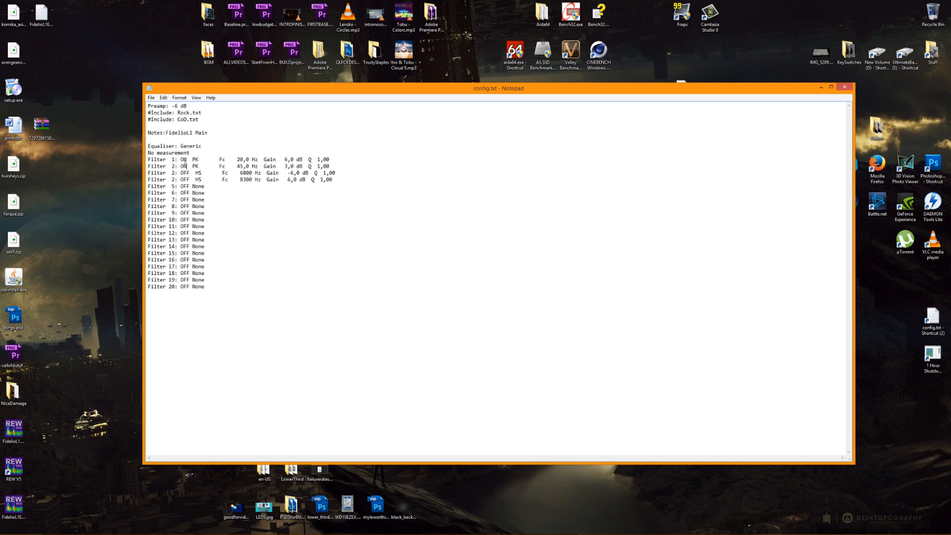